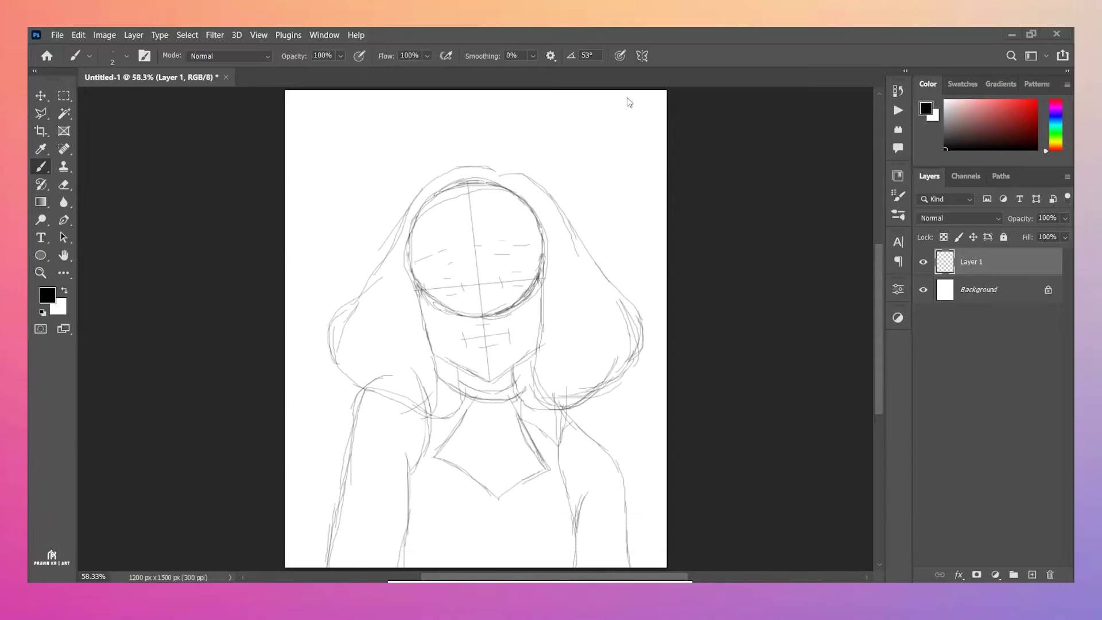
Tilt and lengthen the centre line along the sketch's axis, then fade the sketch to 62% opacity.
{"action": "key", "text": "ctrl+t"}
{"action": "left_click_drag", "start_coordinate": [517, 209], "coordinate": [463, 135]}
{"action": "left_click_drag", "start_coordinate": [484, 309], "coordinate": [550, 312]}
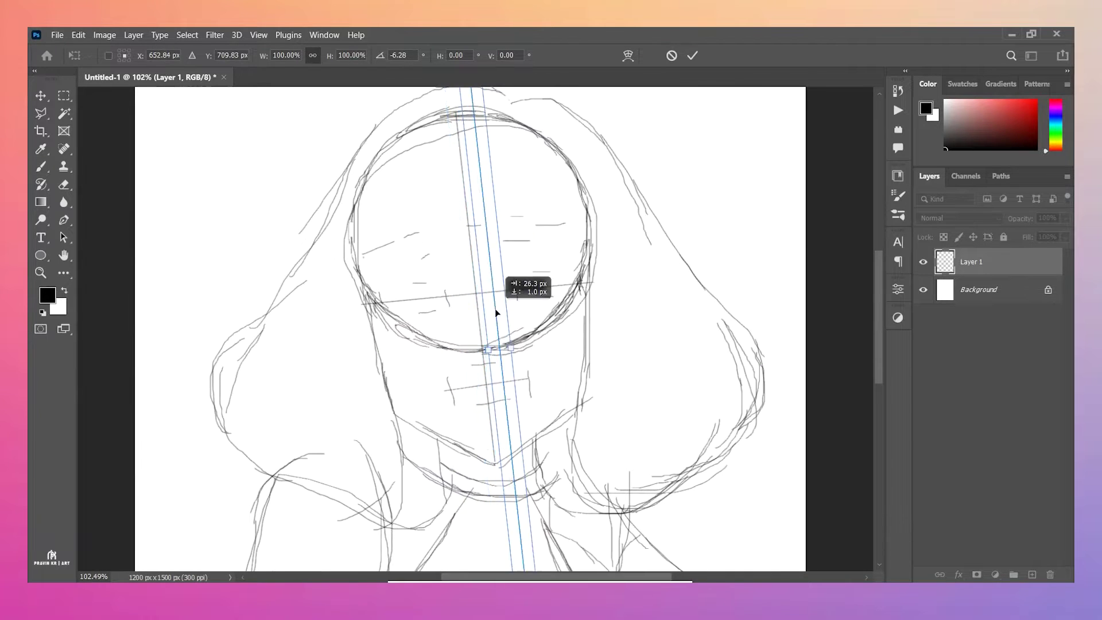
{"action": "scroll", "coordinate": [495, 308], "scroll_direction": "up", "scroll_amount": 2}
{"action": "key", "text": "Return"}
{"action": "key", "text": "b"}
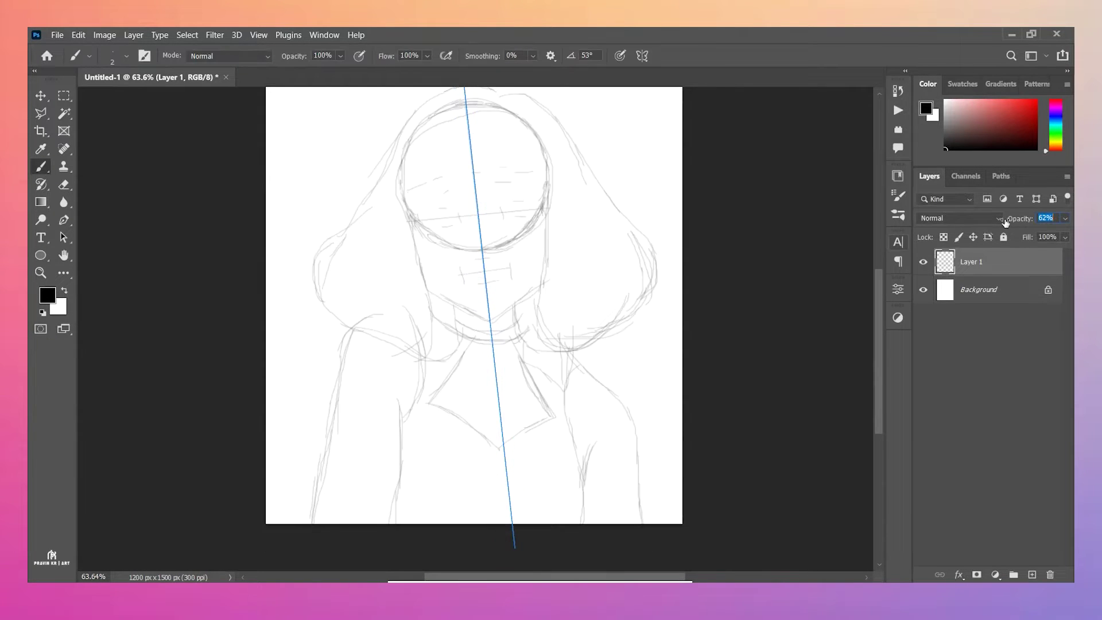
{"action": "left_click", "coordinate": [1033, 575]}
Ink the mirrored eyes with redrawn lower eyelids, and the tip of the nose.
{"action": "scroll", "coordinate": [531, 268], "scroll_direction": "up", "scroll_amount": 2}
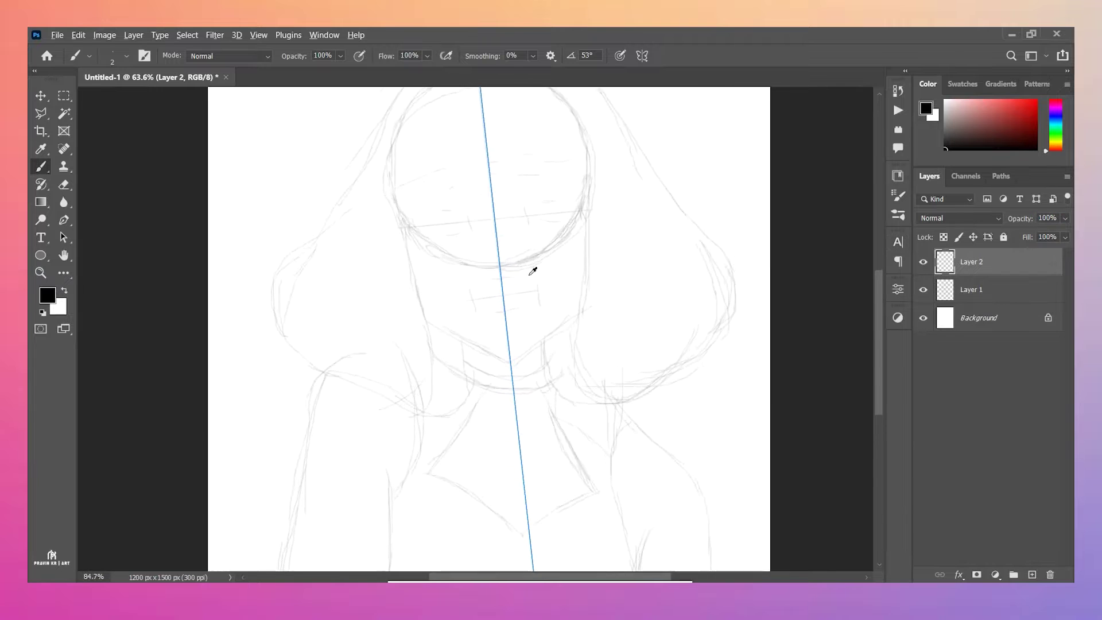
{"action": "scroll", "coordinate": [488, 311], "scroll_direction": "up", "scroll_amount": 2}
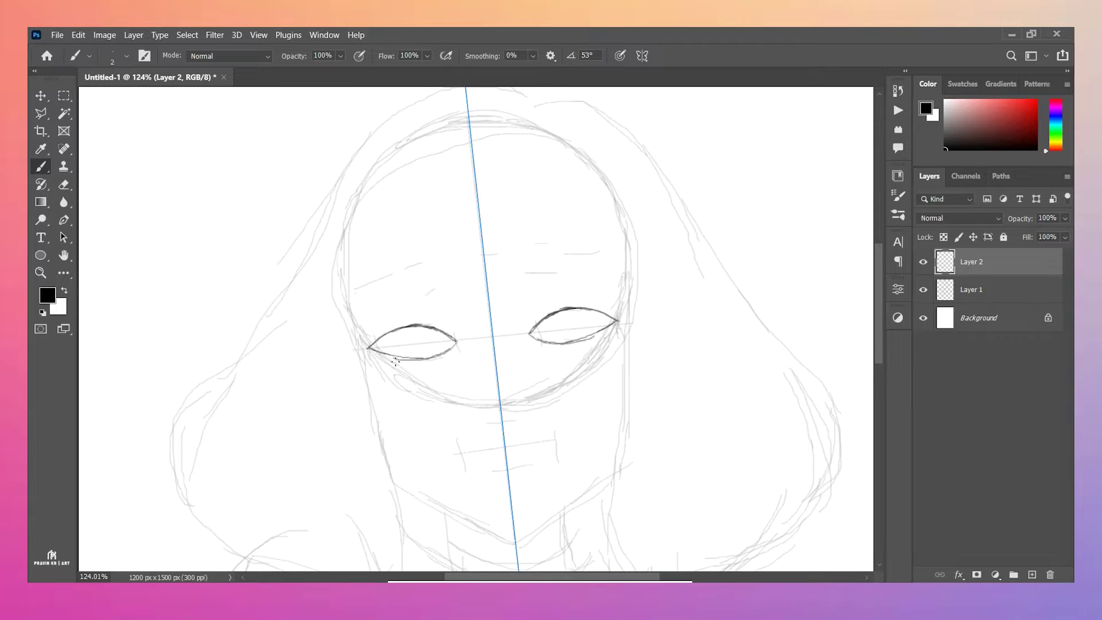
{"action": "key", "text": "ctrl+z"}
{"action": "mouse_move", "coordinate": [449, 349]}
{"action": "left_mouse_down"}
{"action": "mouse_move", "coordinate": [368, 348]}
{"action": "mouse_move", "coordinate": [456, 343]}
{"action": "left_mouse_up"}
{"action": "scroll", "coordinate": [488, 404], "scroll_direction": "up", "scroll_amount": 1}
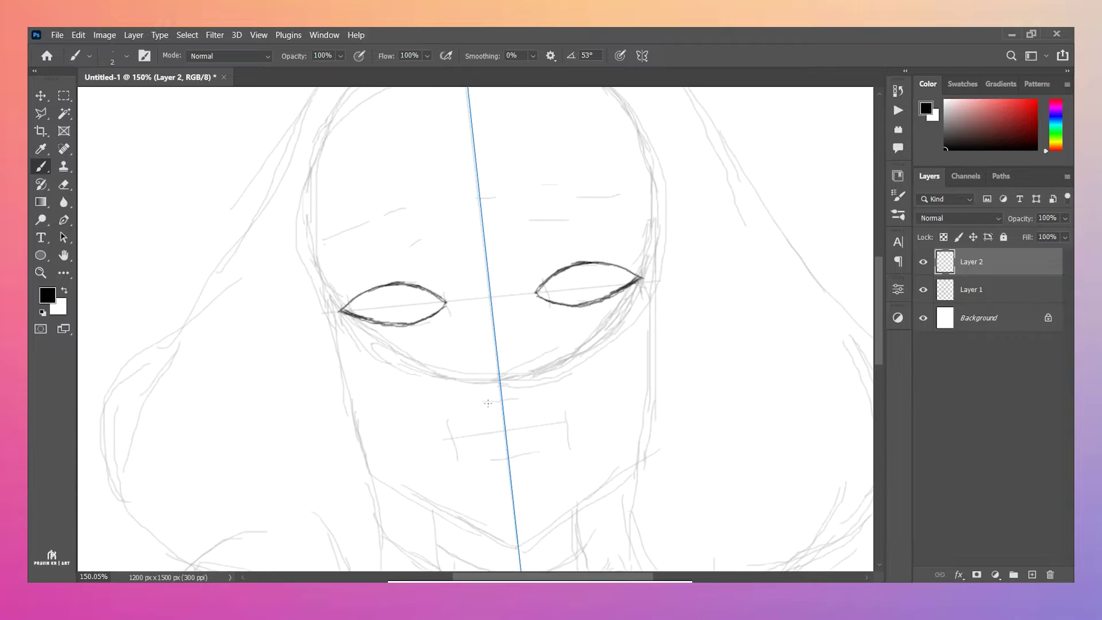
{"action": "scroll", "coordinate": [498, 404], "scroll_direction": "up", "scroll_amount": 2}
{"action": "mouse_move", "coordinate": [499, 404]}
{"action": "left_mouse_down"}
{"action": "mouse_move", "coordinate": [485, 406]}
{"action": "mouse_move", "coordinate": [542, 417]}
{"action": "mouse_move", "coordinate": [520, 392]}
{"action": "mouse_move", "coordinate": [511, 413]}
{"action": "left_mouse_up"}
{"action": "key", "text": "ctrl+z"}
Draw the lower lip across both sides, redoing the strokes.
{"action": "scroll", "coordinate": [517, 402], "scroll_direction": "down", "scroll_amount": 1}
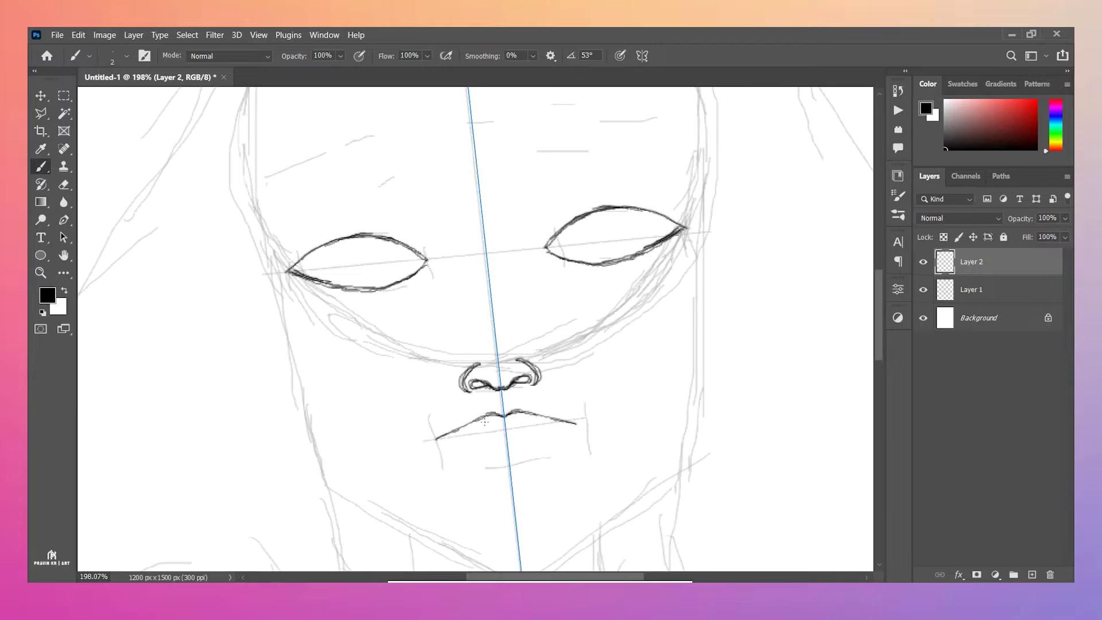
{"action": "mouse_move", "coordinate": [436, 441]}
{"action": "left_mouse_down"}
{"action": "mouse_move", "coordinate": [476, 461]}
{"action": "mouse_move", "coordinate": [579, 426]}
{"action": "left_mouse_up"}
{"action": "key", "text": "ctrl+z"}
{"action": "key", "text": "ctrl+z"}
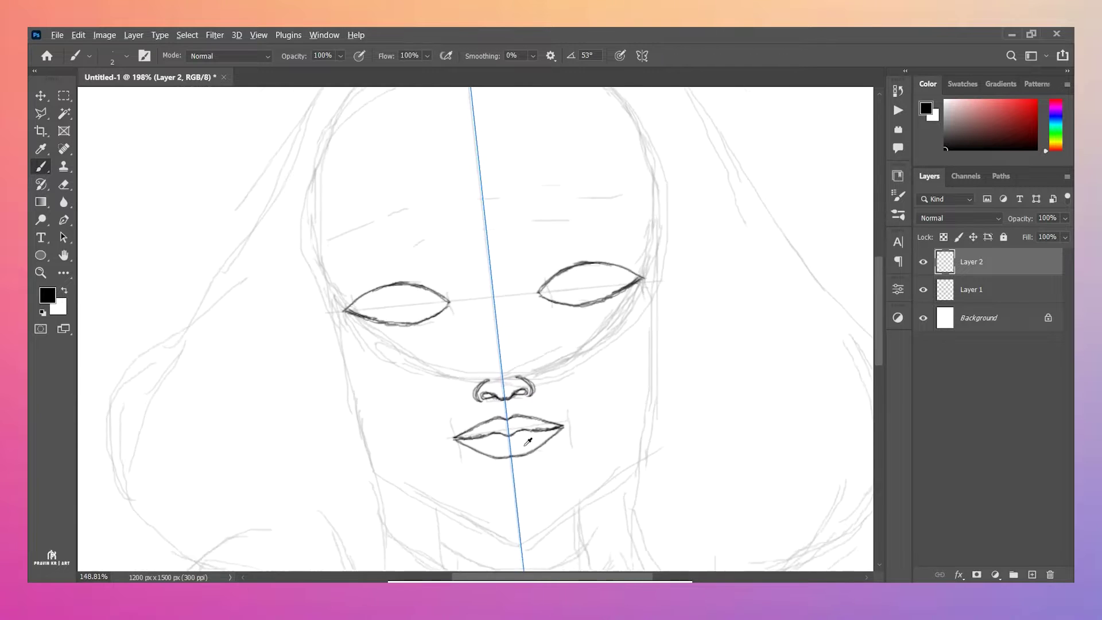
{"action": "scroll", "coordinate": [507, 441], "scroll_direction": "down", "scroll_amount": 3}
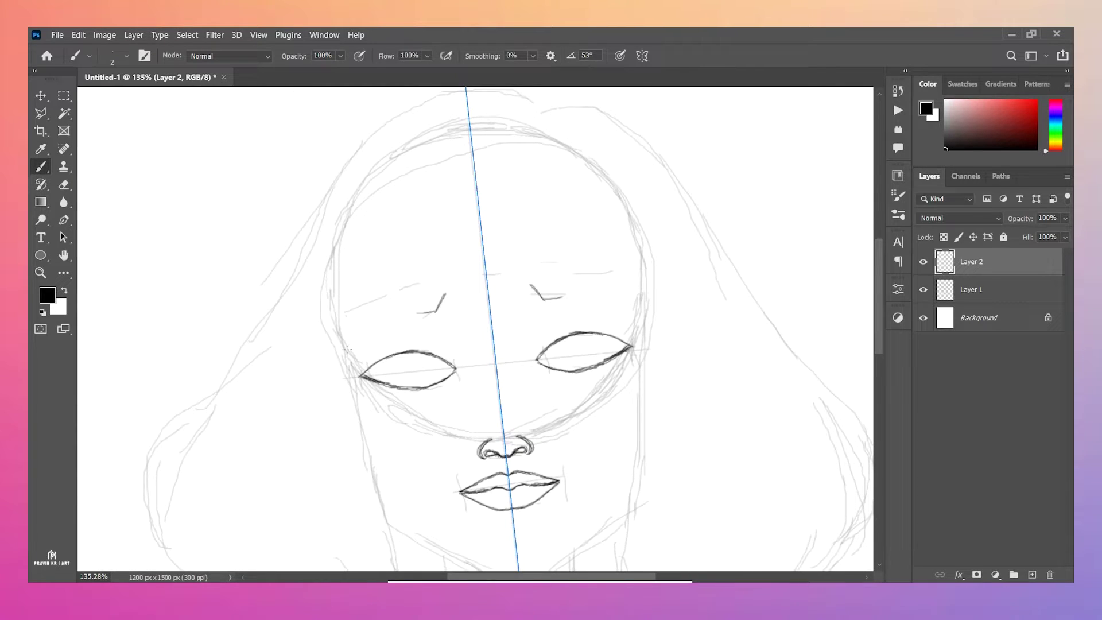
Draw the mirrored eyebrows and the jawline down both sides of the face.
{"action": "left_click_drag", "start_coordinate": [384, 299], "coordinate": [448, 291]}
{"action": "left_click_drag", "start_coordinate": [341, 343], "coordinate": [402, 304]}
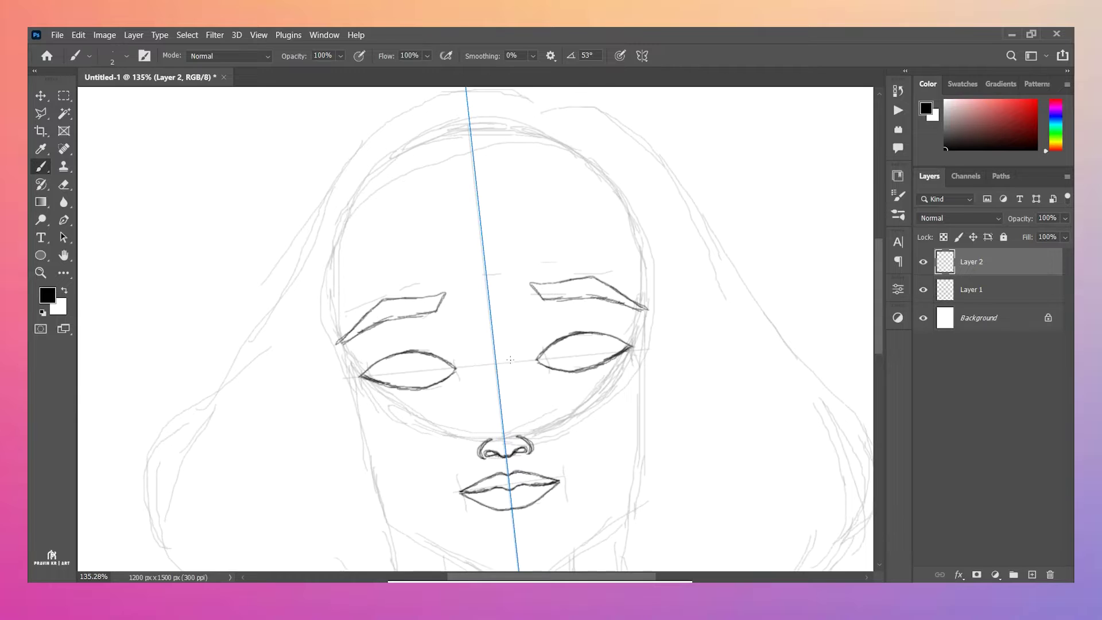
{"action": "scroll", "coordinate": [420, 362], "scroll_direction": "down", "scroll_amount": 2}
{"action": "scroll", "coordinate": [419, 362], "scroll_direction": "down", "scroll_amount": 2}
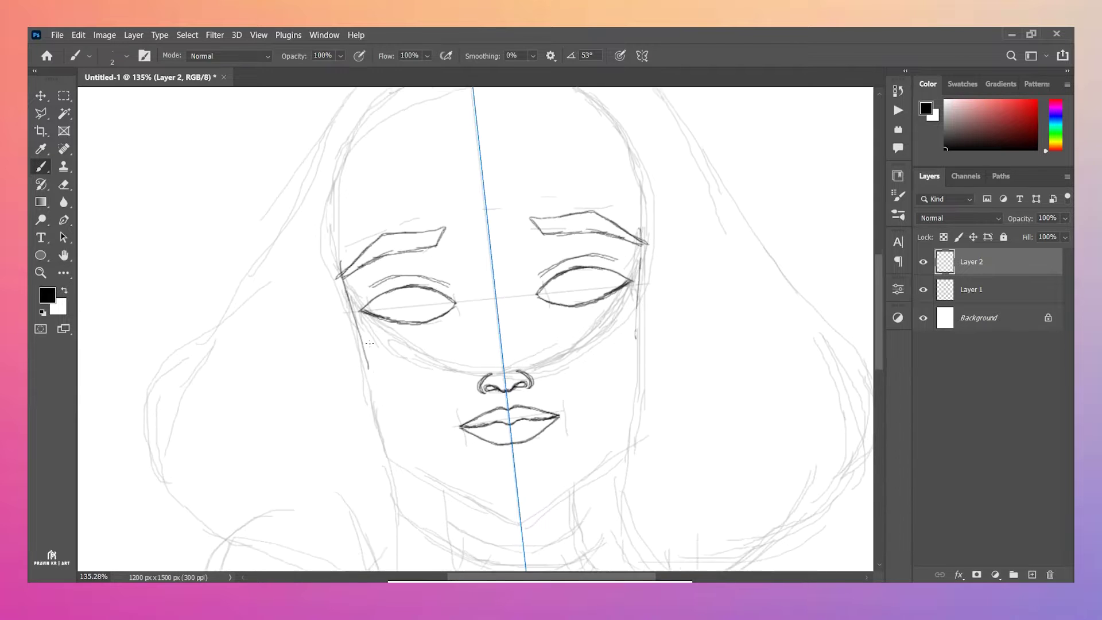
{"action": "mouse_move", "coordinate": [344, 264]}
{"action": "left_mouse_down"}
{"action": "mouse_move", "coordinate": [390, 424]}
{"action": "mouse_move", "coordinate": [533, 453]}
{"action": "mouse_move", "coordinate": [625, 377]}
{"action": "left_mouse_up"}
{"action": "scroll", "coordinate": [395, 435], "scroll_direction": "down", "scroll_amount": 2}
Outline the right side of the bob from the top of the head down to its lower edge.
{"action": "scroll", "coordinate": [574, 402], "scroll_direction": "down", "scroll_amount": 2}
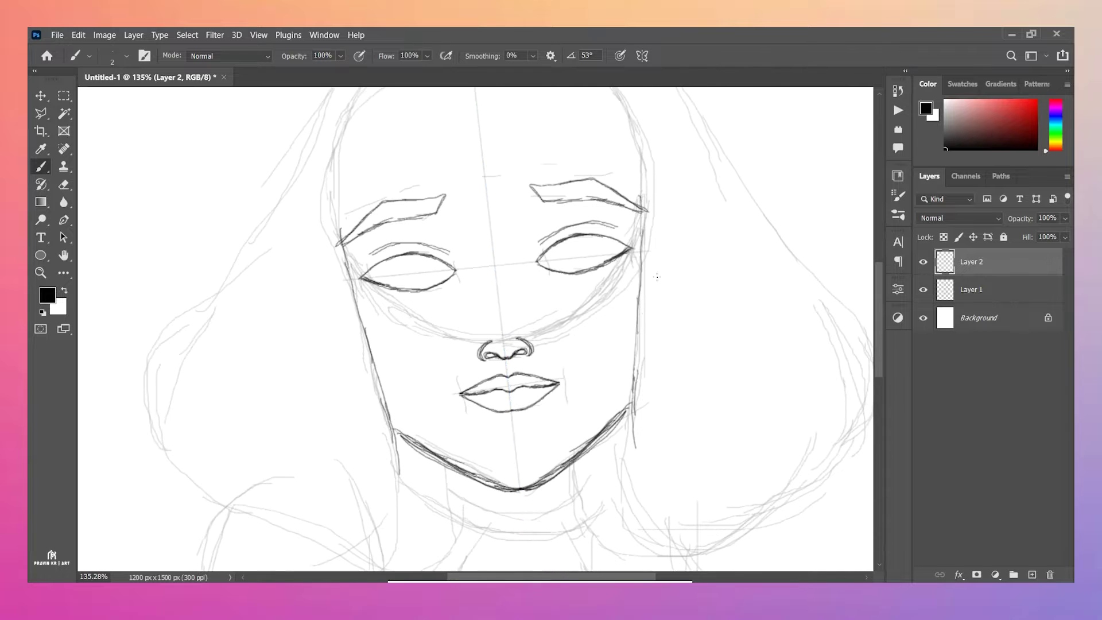
{"action": "left_click_drag", "start_coordinate": [641, 207], "coordinate": [643, 383]}
{"action": "left_click_drag", "start_coordinate": [639, 329], "coordinate": [612, 479]}
{"action": "mouse_move", "coordinate": [804, 391]}
{"action": "left_mouse_down"}
{"action": "mouse_move", "coordinate": [623, 482]}
{"action": "mouse_move", "coordinate": [641, 480]}
{"action": "left_mouse_up"}
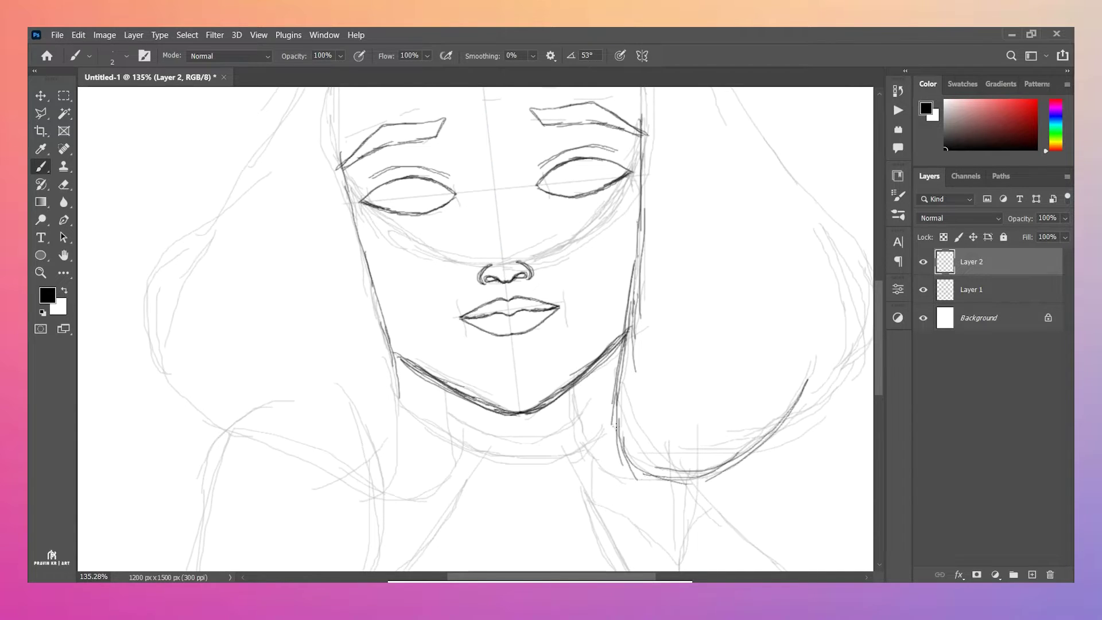
{"action": "left_click_drag", "start_coordinate": [856, 377], "coordinate": [693, 477]}
{"action": "left_click_drag", "start_coordinate": [741, 382], "coordinate": [620, 522]}
{"action": "left_click_drag", "start_coordinate": [661, 316], "coordinate": [729, 396]}
{"action": "left_click_drag", "start_coordinate": [698, 353], "coordinate": [767, 435]}
{"action": "scroll", "coordinate": [729, 488], "scroll_direction": "down", "scroll_amount": 3}
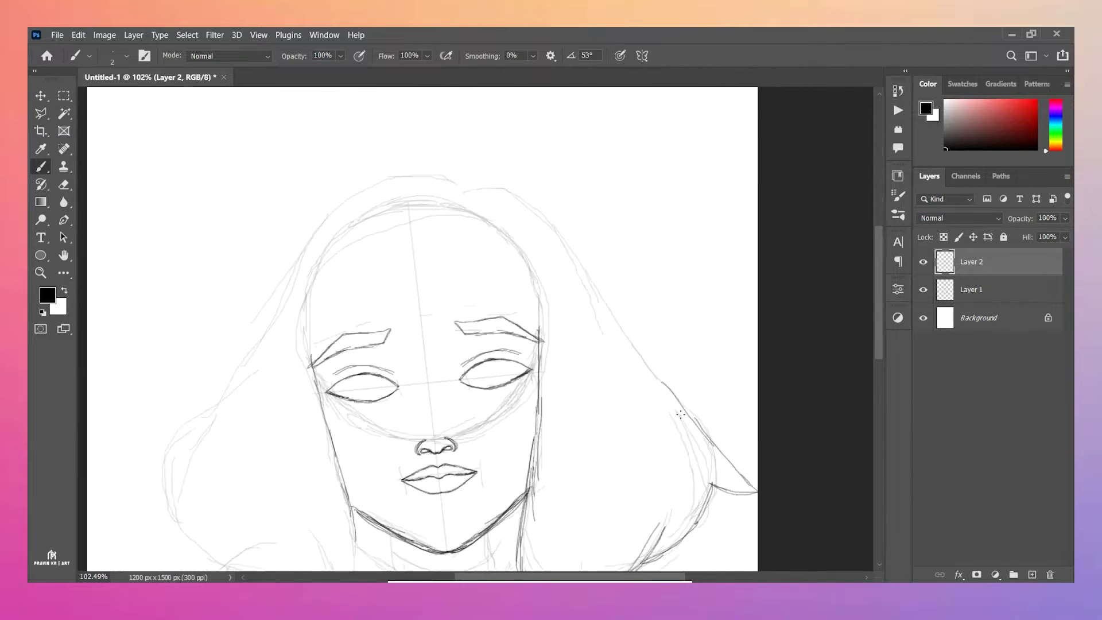
{"action": "scroll", "coordinate": [517, 287], "scroll_direction": "down", "scroll_amount": 1}
{"action": "left_click_drag", "start_coordinate": [461, 150], "coordinate": [524, 154]}
{"action": "left_click_drag", "start_coordinate": [589, 215], "coordinate": [757, 450]}
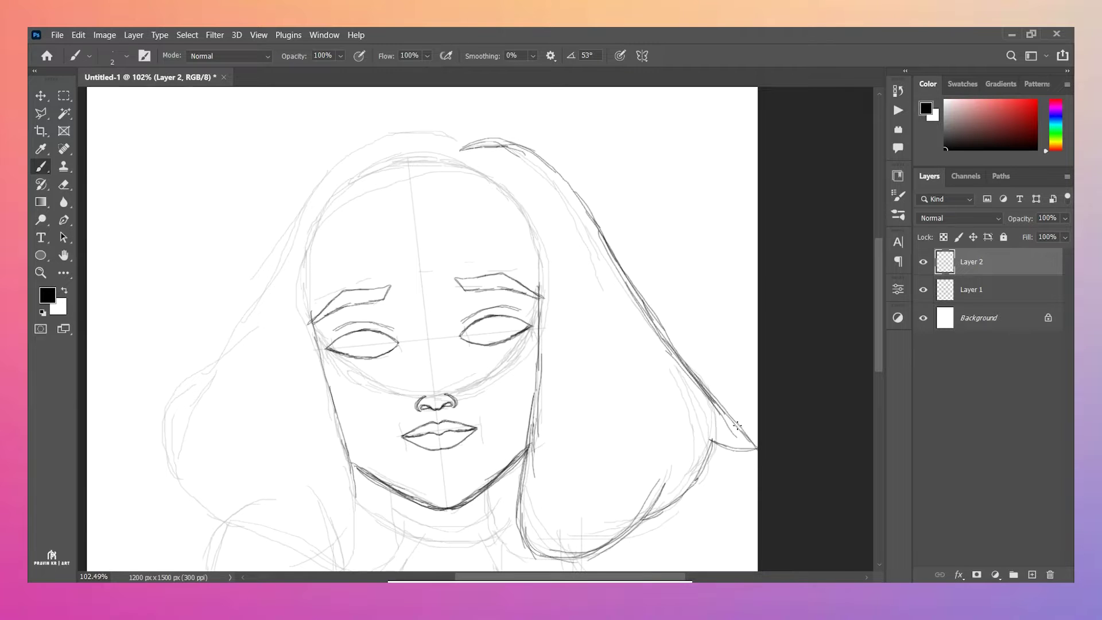
Darken the hair line over the crown and draw the left side of the hair.
{"action": "left_click_drag", "start_coordinate": [477, 155], "coordinate": [564, 133]}
{"action": "left_click_drag", "start_coordinate": [544, 129], "coordinate": [614, 131]}
{"action": "left_click_drag", "start_coordinate": [355, 281], "coordinate": [402, 167]}
{"action": "left_click_drag", "start_coordinate": [431, 145], "coordinate": [303, 344]}
{"action": "left_click_drag", "start_coordinate": [396, 195], "coordinate": [517, 115]}
{"action": "scroll", "coordinate": [309, 313], "scroll_direction": "down", "scroll_amount": 1}
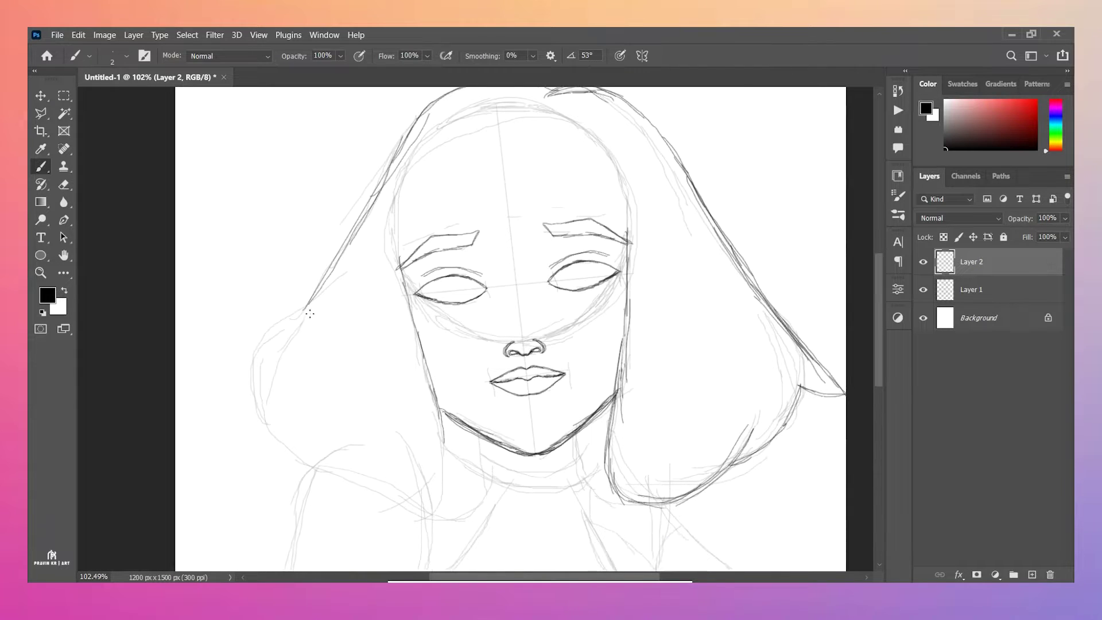
Draw the pointed left hair tips toward the neck and a first fringe strand.
{"action": "left_click_drag", "start_coordinate": [278, 395], "coordinate": [405, 508]}
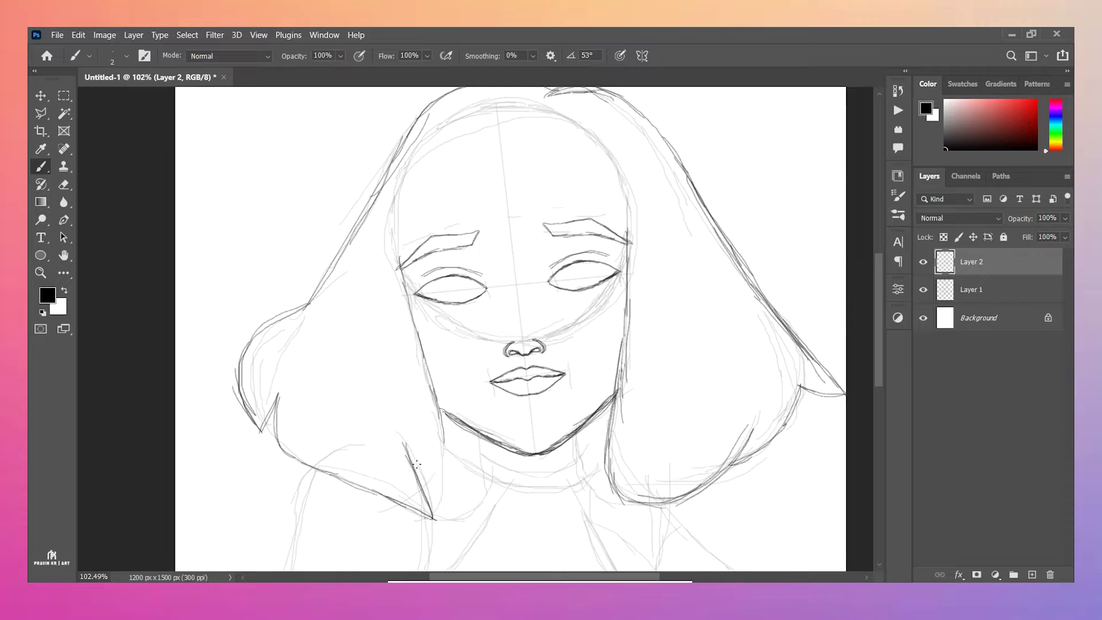
{"action": "left_click_drag", "start_coordinate": [439, 401], "coordinate": [488, 534]}
{"action": "left_click_drag", "start_coordinate": [420, 462], "coordinate": [500, 542]}
{"action": "left_click_drag", "start_coordinate": [451, 454], "coordinate": [500, 543]}
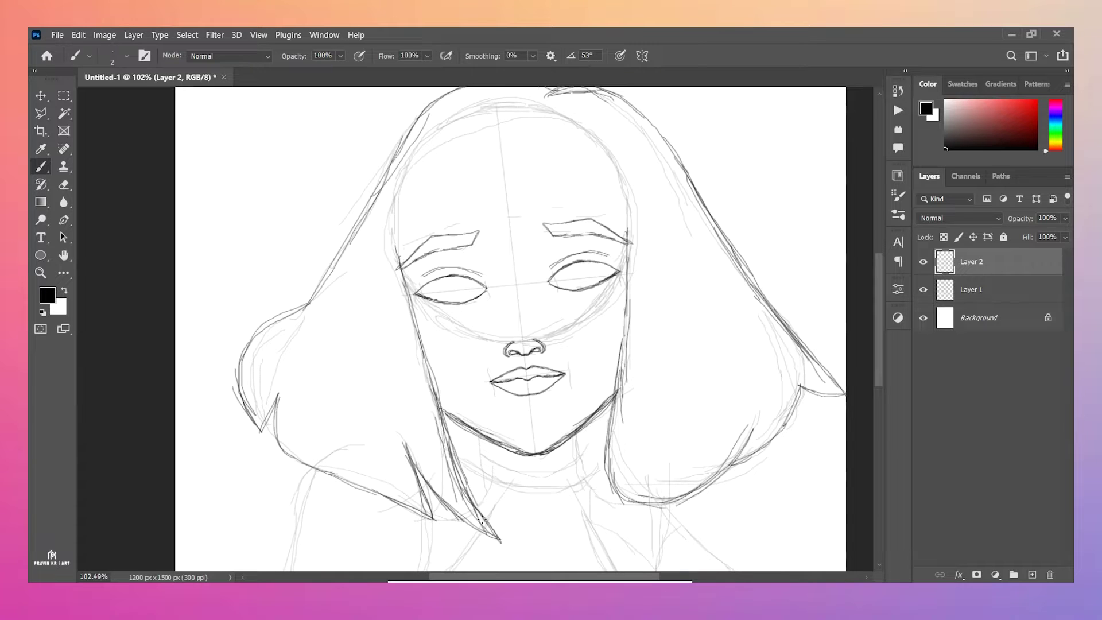
{"action": "scroll", "coordinate": [402, 310], "scroll_direction": "up", "scroll_amount": 2}
{"action": "left_click_drag", "start_coordinate": [379, 332], "coordinate": [389, 314]}
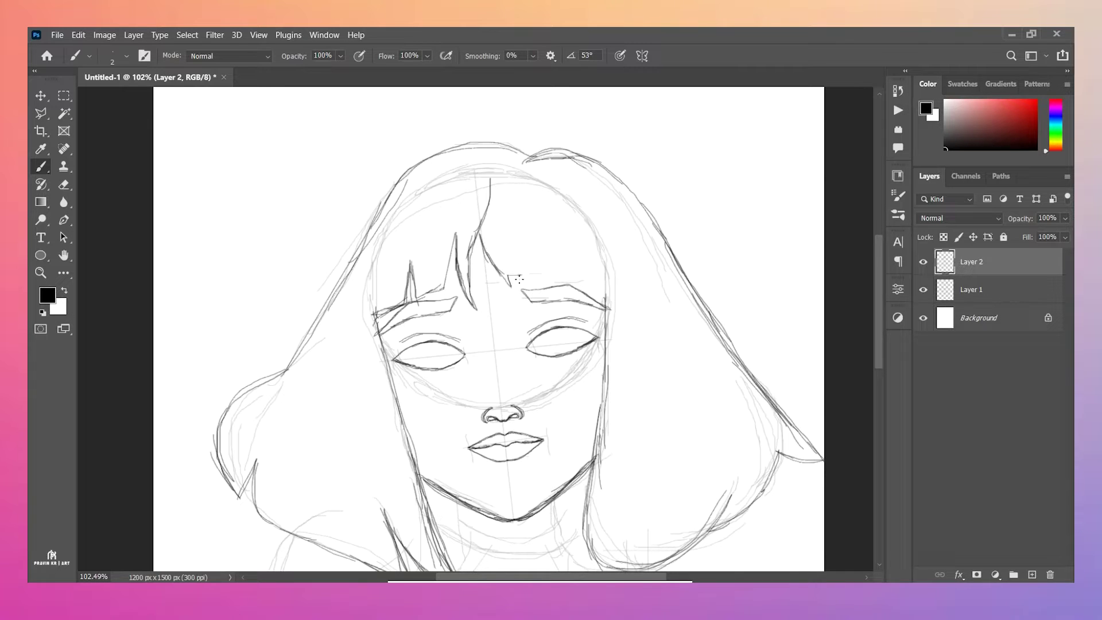
Trace the face edges, several fringe strands and both sides of the hair.
{"action": "mouse_move", "coordinate": [586, 283]}
{"action": "left_mouse_down"}
{"action": "mouse_move", "coordinate": [519, 222]}
{"action": "mouse_move", "coordinate": [600, 284]}
{"action": "left_mouse_up"}
{"action": "scroll", "coordinate": [479, 261], "scroll_direction": "down", "scroll_amount": 1}
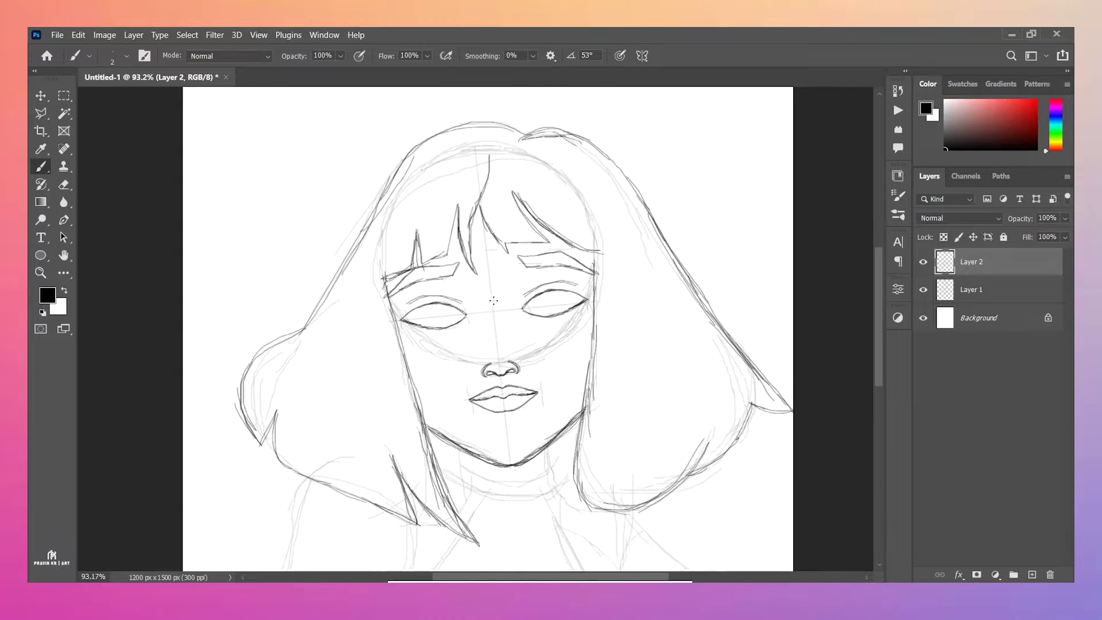
{"action": "left_click_drag", "start_coordinate": [396, 328], "coordinate": [422, 182]}
{"action": "mouse_move", "coordinate": [534, 191]}
{"action": "left_mouse_down"}
{"action": "mouse_move", "coordinate": [602, 336]}
{"action": "mouse_move", "coordinate": [600, 287]}
{"action": "left_mouse_up"}
{"action": "left_click_drag", "start_coordinate": [504, 197], "coordinate": [534, 250]}
{"action": "left_click_drag", "start_coordinate": [537, 211], "coordinate": [586, 269]}
{"action": "mouse_move", "coordinate": [499, 217]}
{"action": "left_mouse_down"}
{"action": "mouse_move", "coordinate": [519, 273]}
{"action": "mouse_move", "coordinate": [432, 290]}
{"action": "left_mouse_up"}
{"action": "scroll", "coordinate": [436, 287], "scroll_direction": "down", "scroll_amount": 1}
{"action": "left_click_drag", "start_coordinate": [373, 248], "coordinate": [341, 402]}
{"action": "left_click_drag", "start_coordinate": [574, 139], "coordinate": [625, 339]}
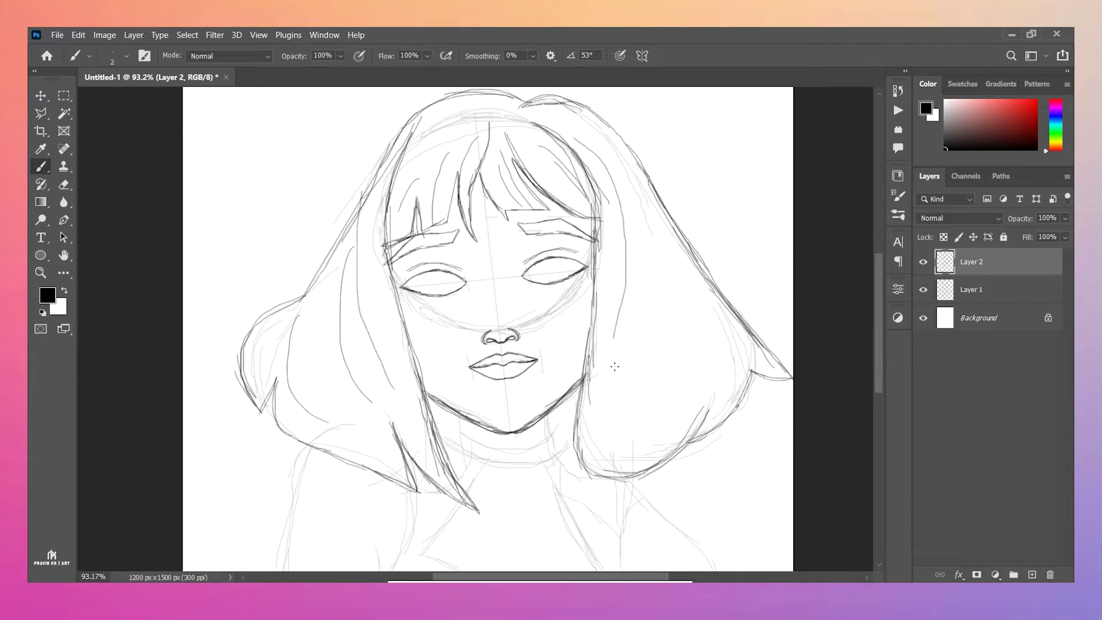
{"action": "left_click_drag", "start_coordinate": [652, 207], "coordinate": [710, 378]}
{"action": "scroll", "coordinate": [509, 407], "scroll_direction": "down", "scroll_amount": 2}
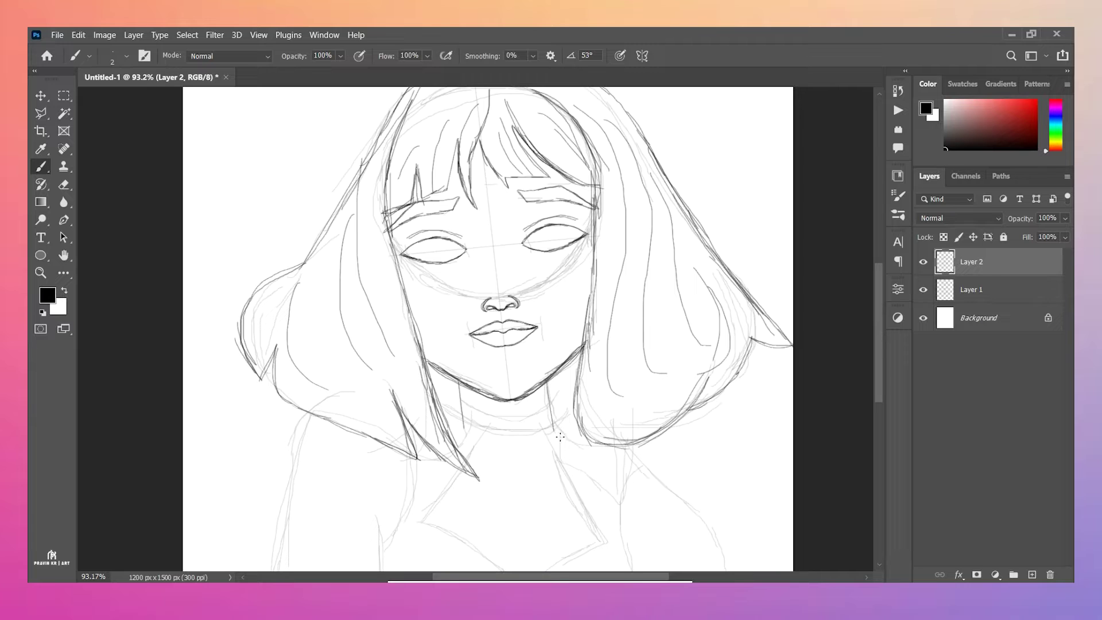
Ink the collar line and the V neckline of the top, removing a stray stroke.
{"action": "left_click_drag", "start_coordinate": [461, 420], "coordinate": [560, 428]}
{"action": "scroll", "coordinate": [501, 435], "scroll_direction": "down", "scroll_amount": 2}
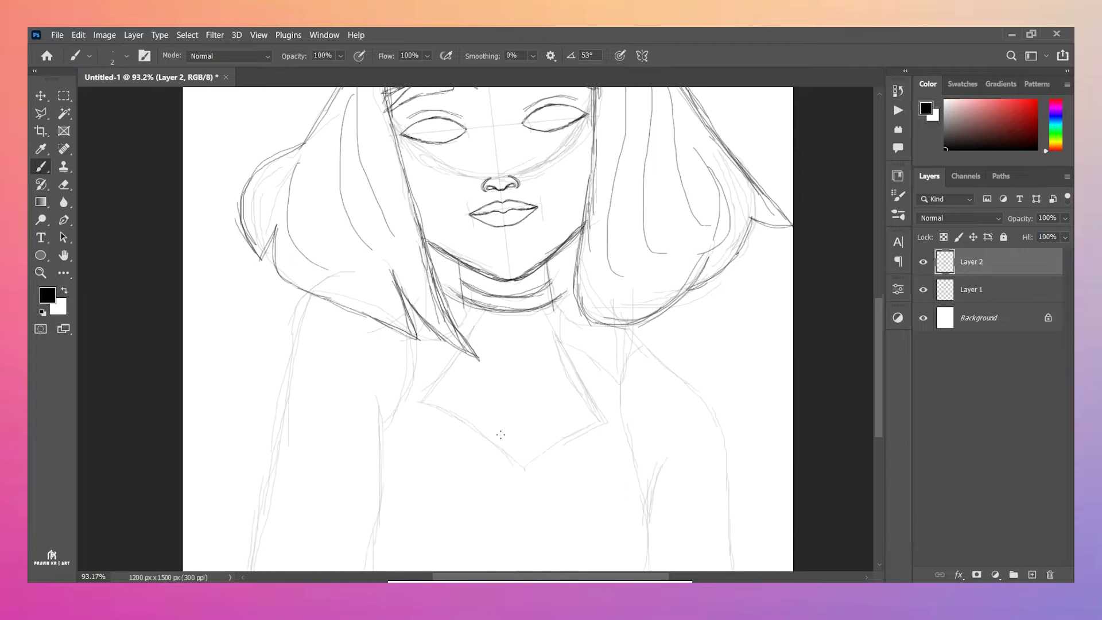
{"action": "key", "text": "ctrl+z"}
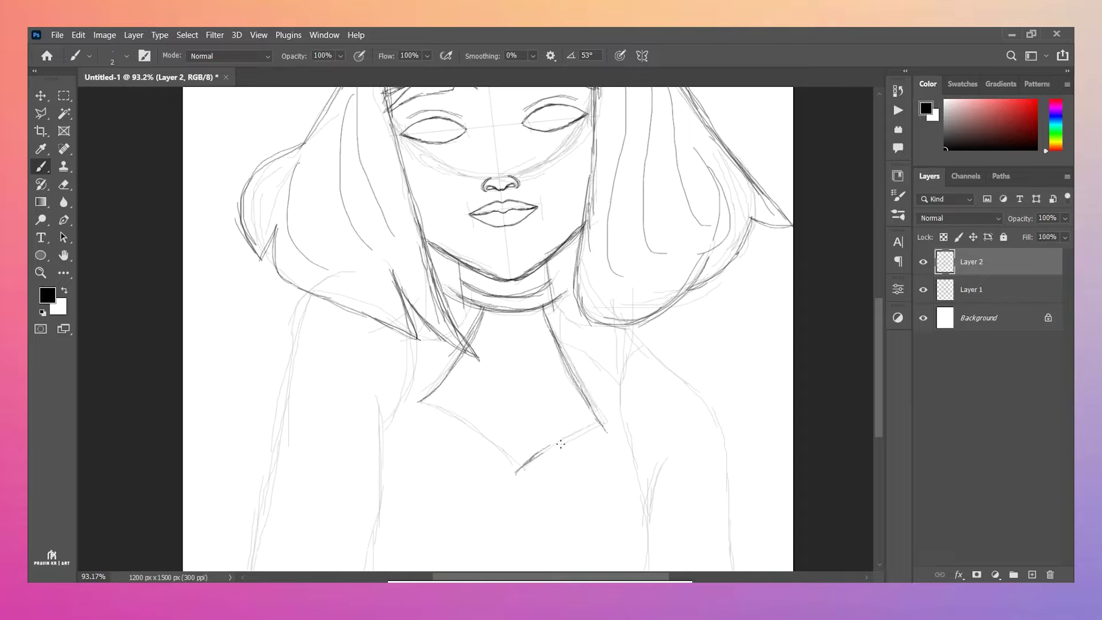
{"action": "left_click_drag", "start_coordinate": [561, 444], "coordinate": [516, 474]}
{"action": "left_click_drag", "start_coordinate": [612, 424], "coordinate": [548, 456]}
{"action": "scroll", "coordinate": [531, 481], "scroll_direction": "down", "scroll_amount": 1}
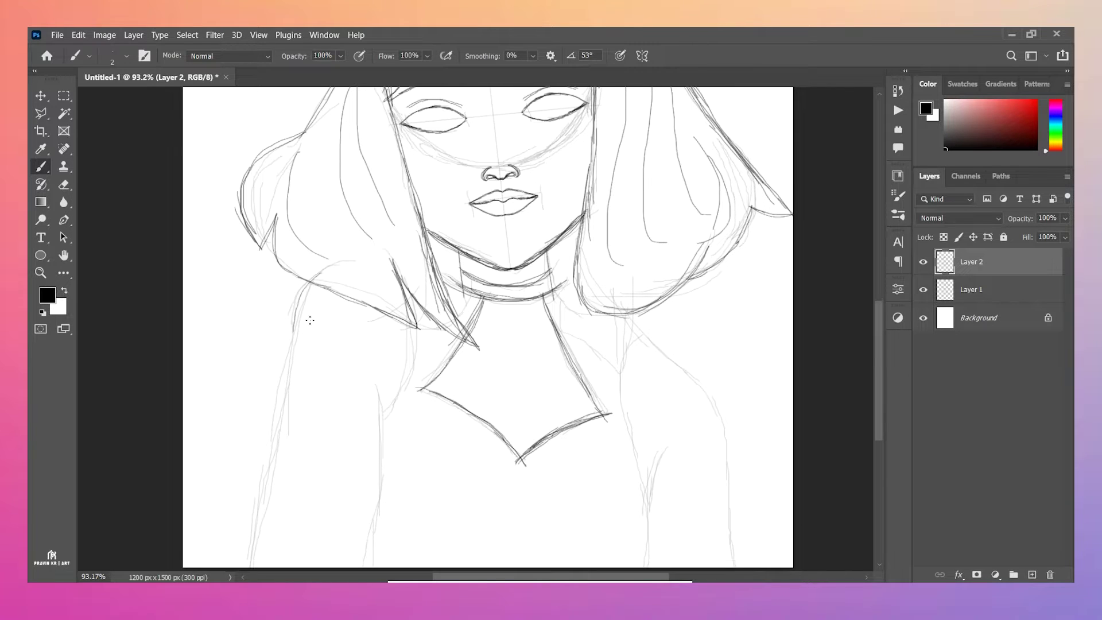
{"action": "scroll", "coordinate": [574, 265], "scroll_direction": "down", "scroll_amount": 4}
{"action": "scroll", "coordinate": [574, 265], "scroll_direction": "right", "scroll_amount": 4}
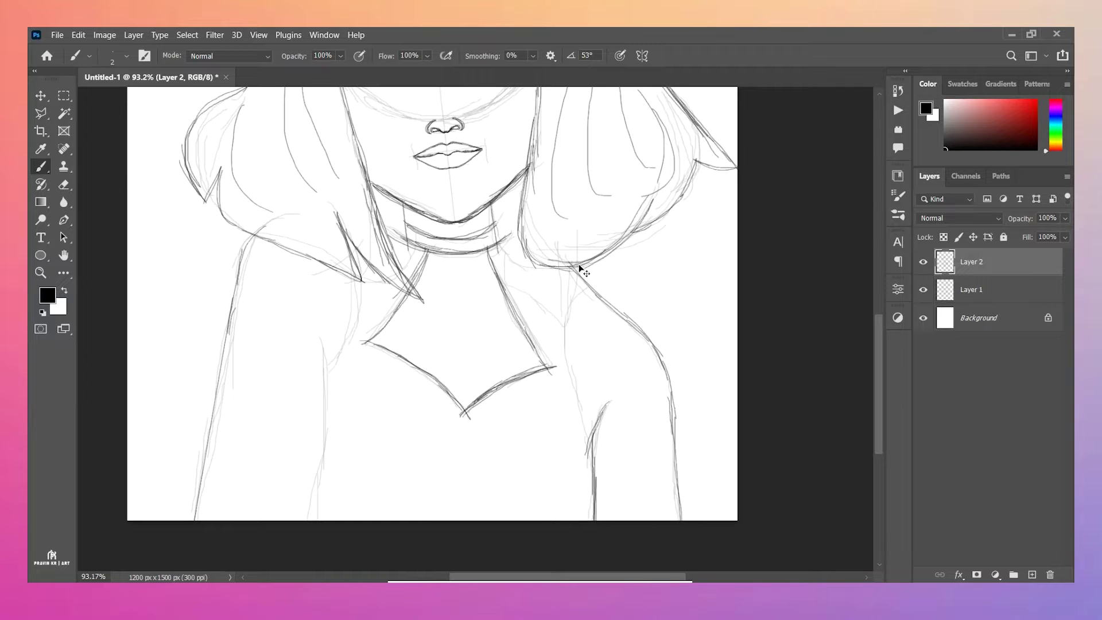
Draw the left neck, shoulder and arm line, plus a short neckline stroke.
{"action": "left_click_drag", "start_coordinate": [362, 275], "coordinate": [329, 372]}
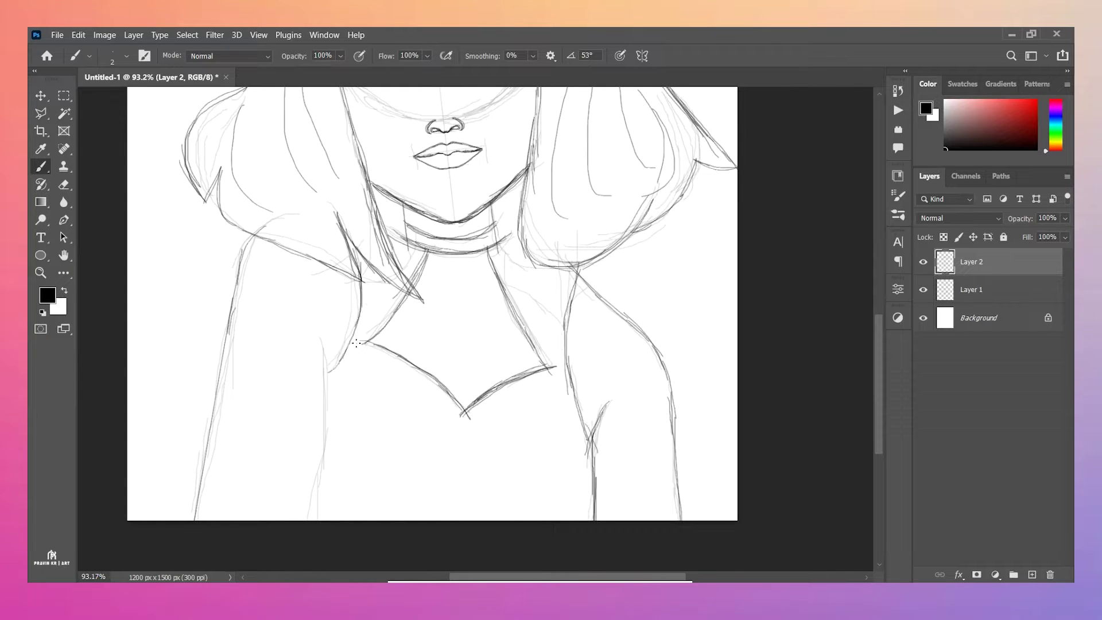
{"action": "left_click_drag", "start_coordinate": [325, 334], "coordinate": [314, 495]}
{"action": "scroll", "coordinate": [319, 428], "scroll_direction": "down", "scroll_amount": 1}
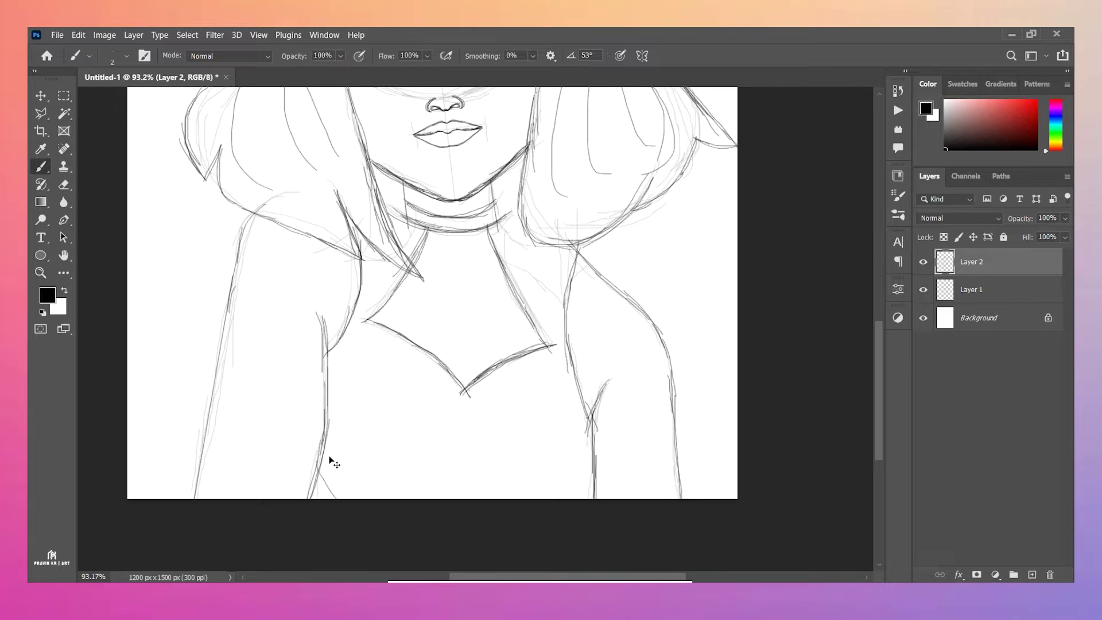
{"action": "left_click_drag", "start_coordinate": [597, 471], "coordinate": [583, 498]}
{"action": "scroll", "coordinate": [586, 494], "scroll_direction": "down", "scroll_amount": 3}
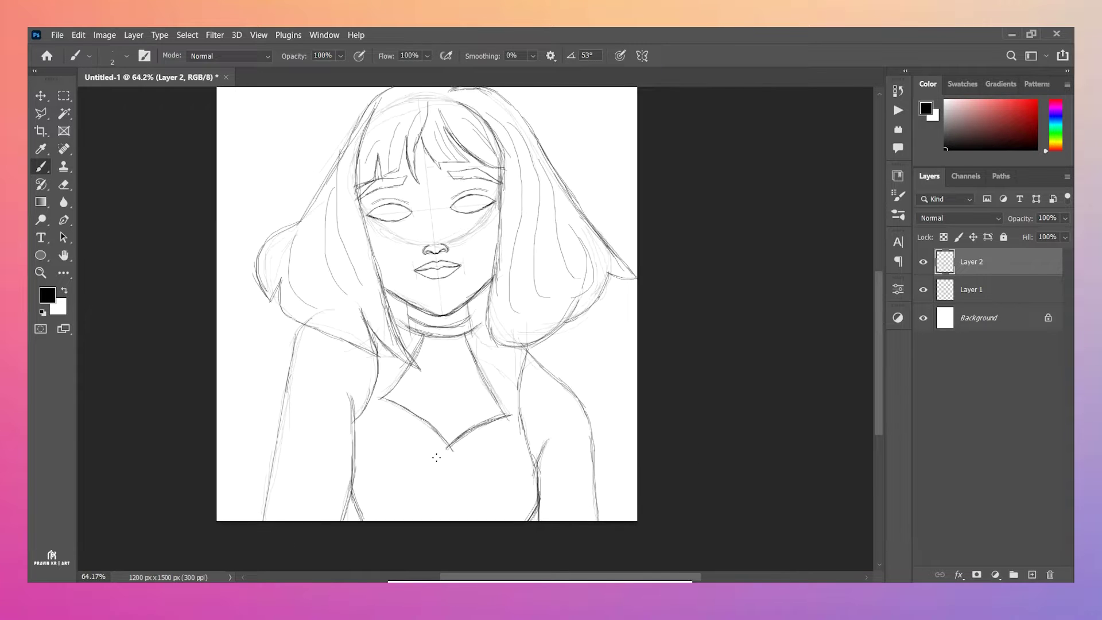
{"action": "scroll", "coordinate": [286, 275], "scroll_direction": "up", "scroll_amount": 2}
Darken the left hair outline and add an extra strand along it.
{"action": "mouse_move", "coordinate": [286, 276]}
{"action": "left_mouse_down"}
{"action": "mouse_move", "coordinate": [365, 136]}
{"action": "mouse_move", "coordinate": [307, 270]}
{"action": "left_mouse_up"}
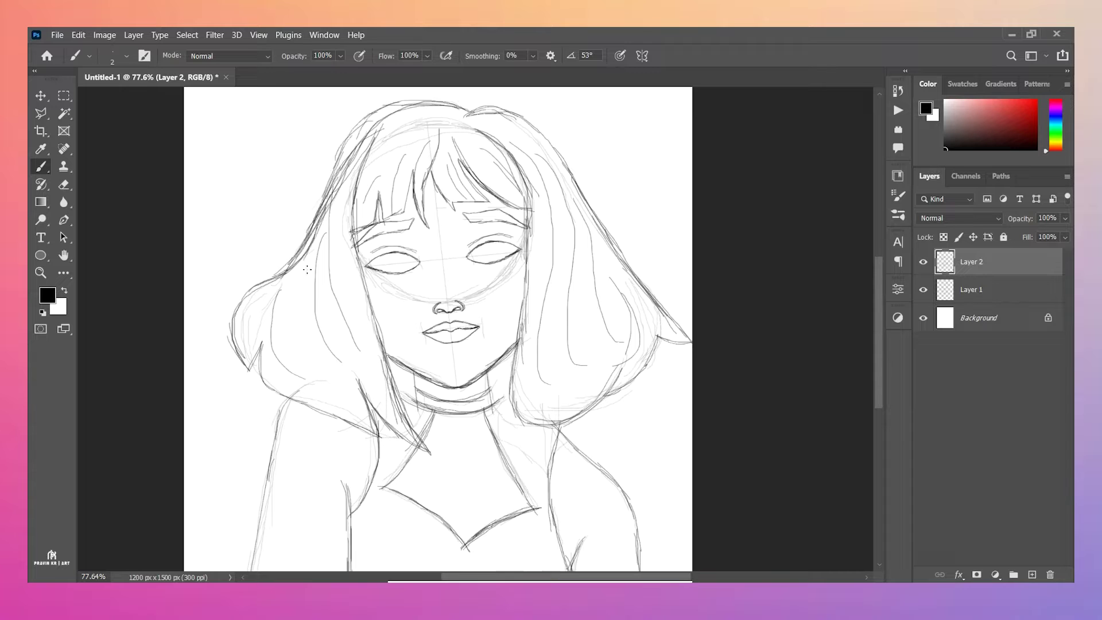
{"action": "left_click_drag", "start_coordinate": [345, 140], "coordinate": [265, 251]}
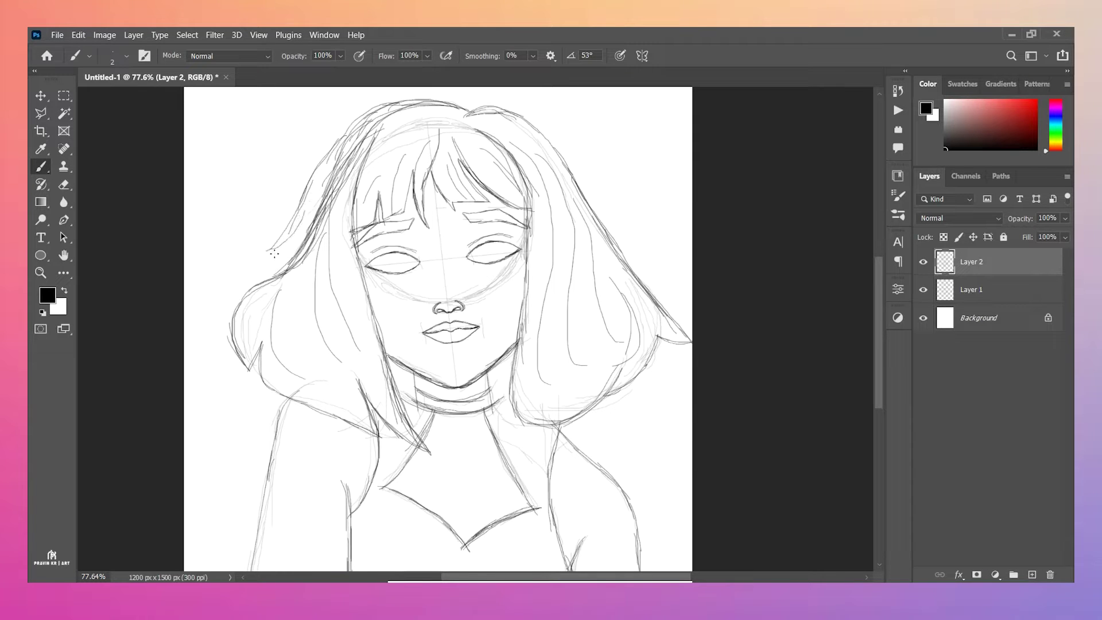
{"action": "scroll", "coordinate": [491, 163], "scroll_direction": "down", "scroll_amount": 2}
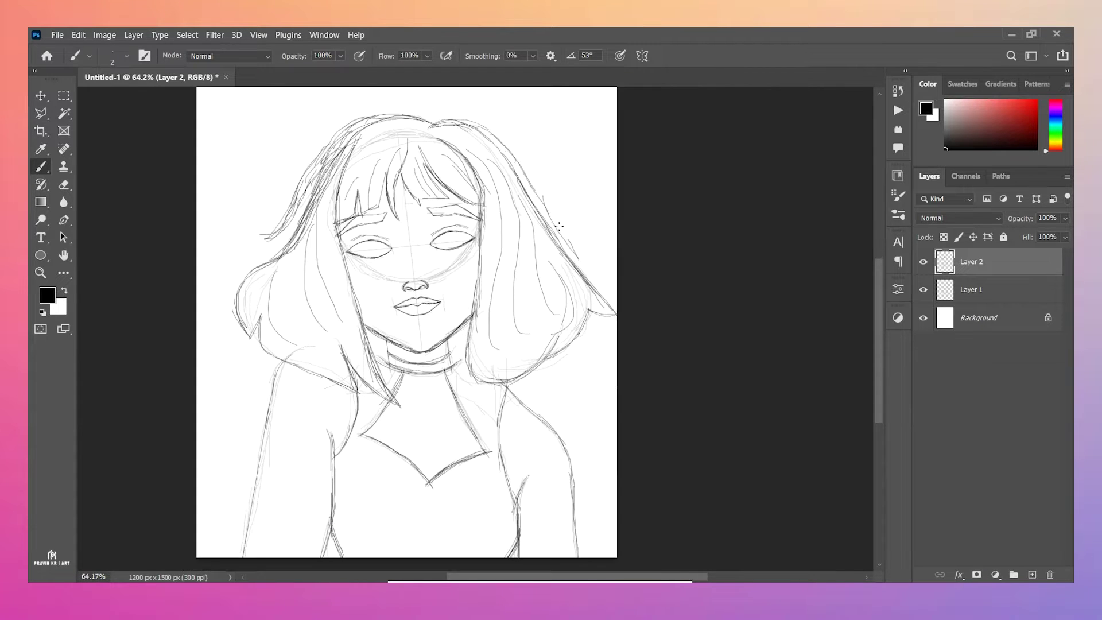
{"action": "scroll", "coordinate": [559, 227], "scroll_direction": "down", "scroll_amount": 1}
Hide the rough sketch layer and enlarge the nose to about 121%.
{"action": "scroll", "coordinate": [454, 257], "scroll_direction": "up", "scroll_amount": 3}
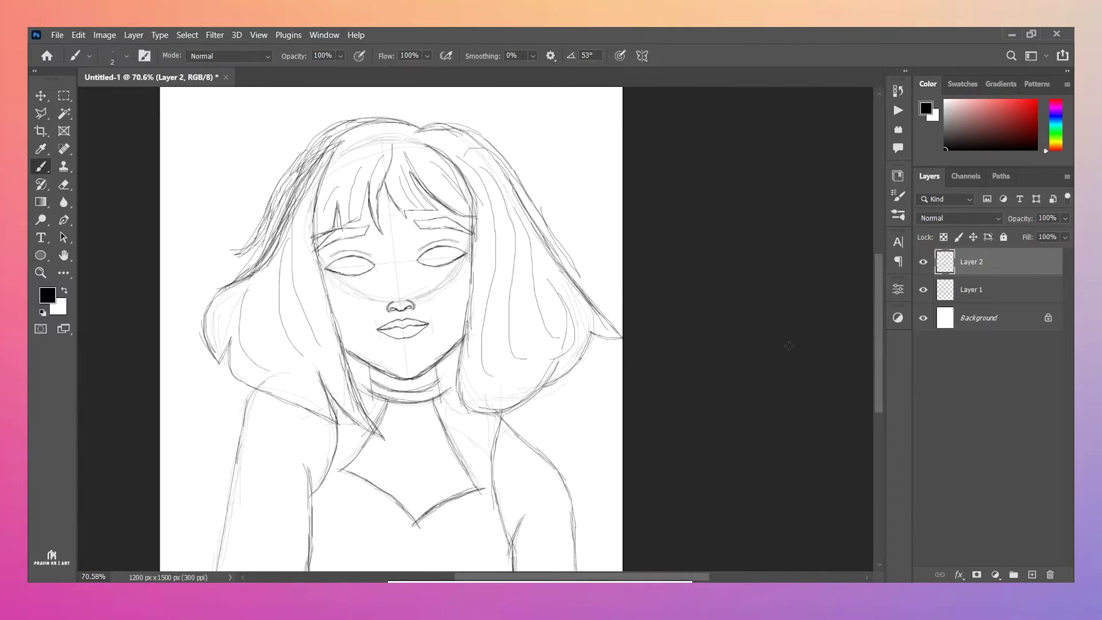
{"action": "left_click", "coordinate": [924, 290]}
{"action": "left_click", "coordinate": [40, 114]}
{"action": "left_click", "coordinate": [77, 115]}
{"action": "left_click_drag", "start_coordinate": [368, 284], "coordinate": [370, 287]}
{"action": "key", "text": "ctrl+t"}
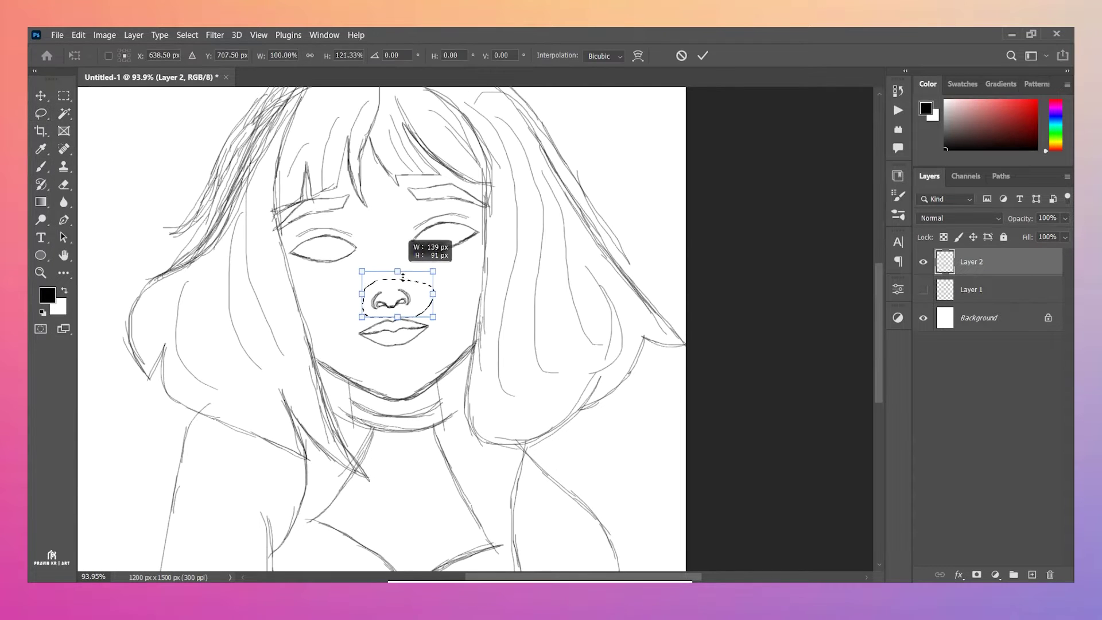
{"action": "left_click_drag", "start_coordinate": [433, 275], "coordinate": [441, 271]}
{"action": "key", "text": "Return"}
Select the lips and nudge them into a better position.
{"action": "scroll", "coordinate": [391, 322], "scroll_direction": "down", "scroll_amount": 1}
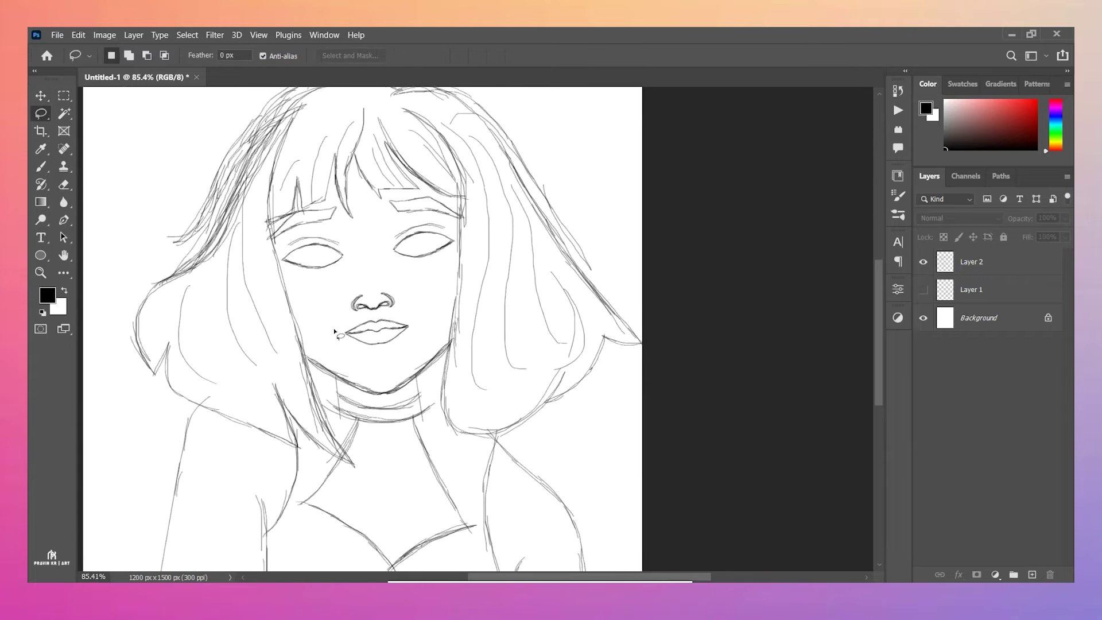
{"action": "key", "text": "v"}
{"action": "left_click_drag", "start_coordinate": [344, 331], "coordinate": [399, 346]}
{"action": "key", "text": "ctrl+d"}
{"action": "scroll", "coordinate": [504, 386], "scroll_direction": "down", "scroll_amount": 2}
Add a new layer above the Background layer and start renaming it.
{"action": "left_click", "coordinate": [976, 318]}
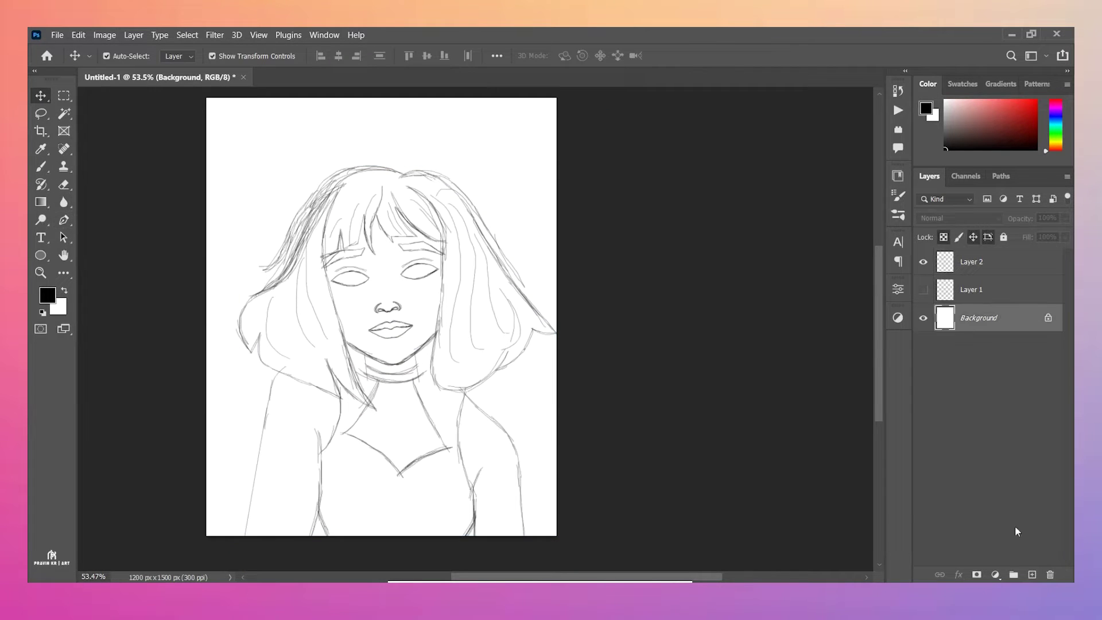
{"action": "left_click", "coordinate": [1014, 575]}
{"action": "double_click", "coordinate": [969, 312]}
Name the group 'hair', resize the brush, and undo a stray brown blob.
{"action": "type", "text": "hair"}
{"action": "key", "text": "Return"}
{"action": "left_click", "coordinate": [1032, 574]}
{"action": "key", "text": "b"}
{"action": "right_click", "coordinate": [454, 293]}
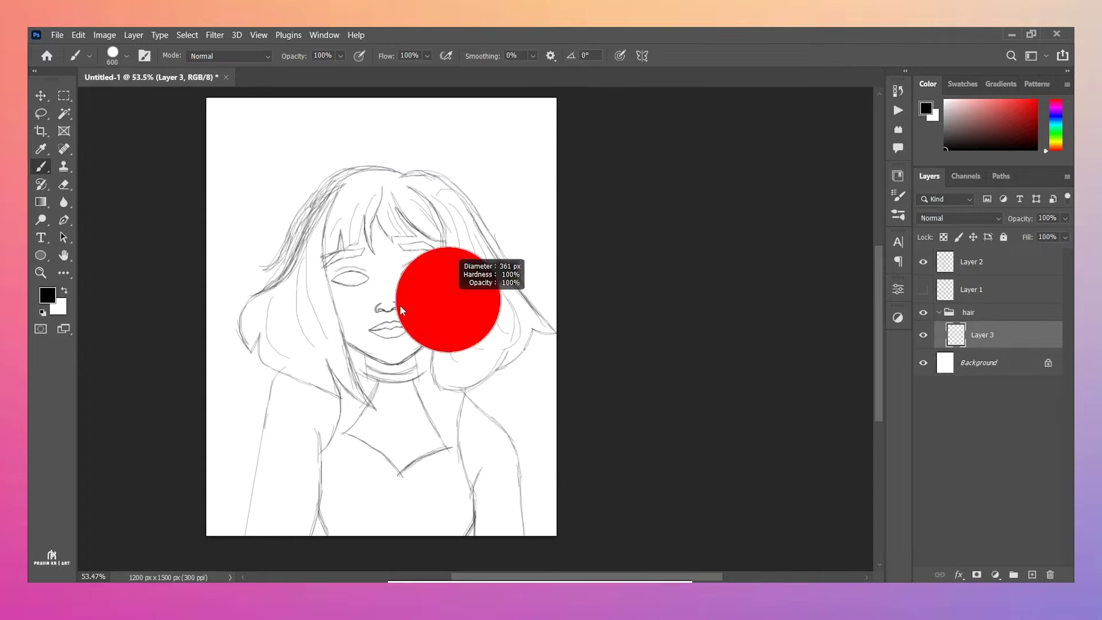
{"action": "left_click_drag", "start_coordinate": [297, 300], "coordinate": [298, 330]}
{"action": "key", "text": "ctrl+z"}
Switch to the standard Pen tool in Path mode instead of filled shapes.
{"action": "right_click", "coordinate": [64, 220]}
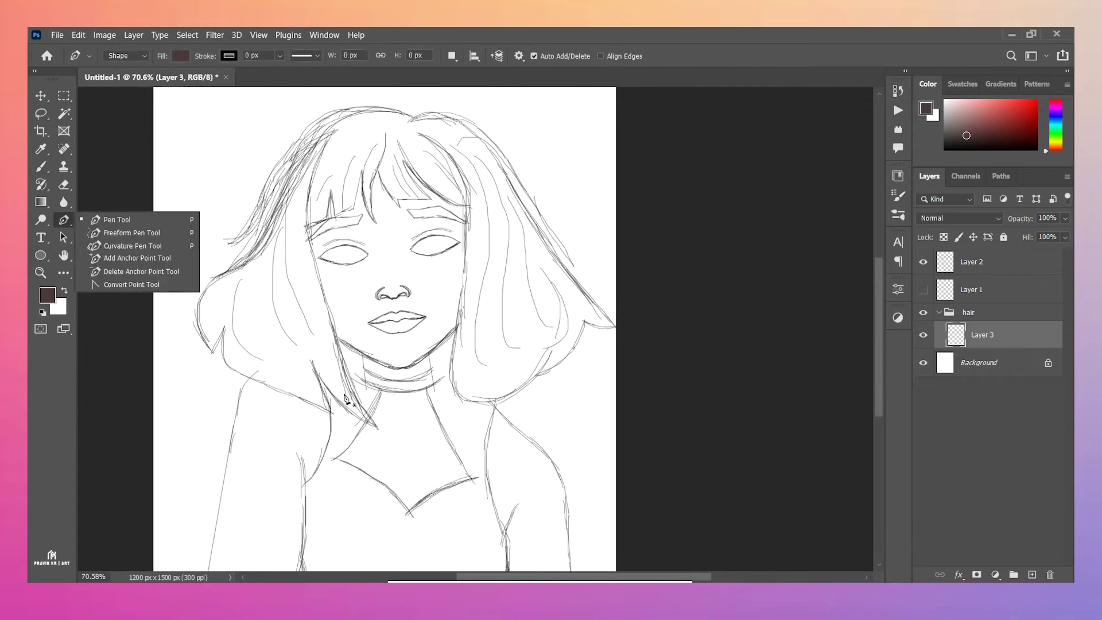
{"action": "left_click", "coordinate": [184, 219]}
{"action": "left_click", "coordinate": [268, 384]}
{"action": "left_click", "coordinate": [311, 360]}
{"action": "left_click", "coordinate": [257, 366]}
{"action": "key", "text": "ctrl+z"}
{"action": "left_click", "coordinate": [126, 56]}
Trace a path along the left hair edge up to the flyaway strand and over the crown.
{"action": "left_click", "coordinate": [118, 75]}
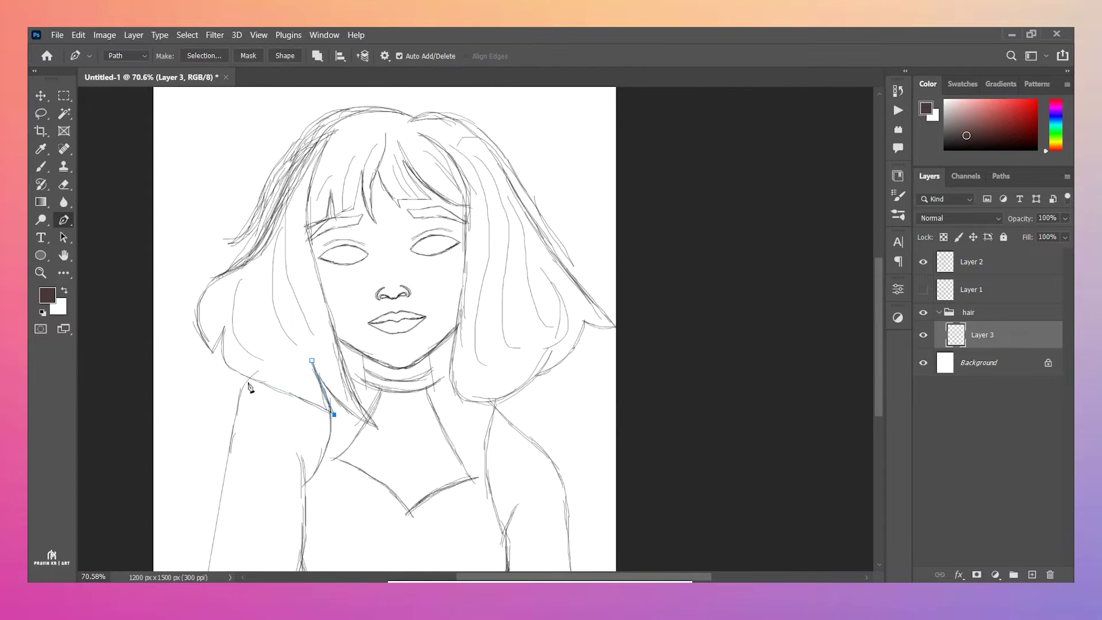
{"action": "left_click", "coordinate": [269, 318]}
{"action": "left_click_drag", "start_coordinate": [285, 392], "coordinate": [306, 423]}
{"action": "left_click_drag", "start_coordinate": [227, 348], "coordinate": [227, 372]}
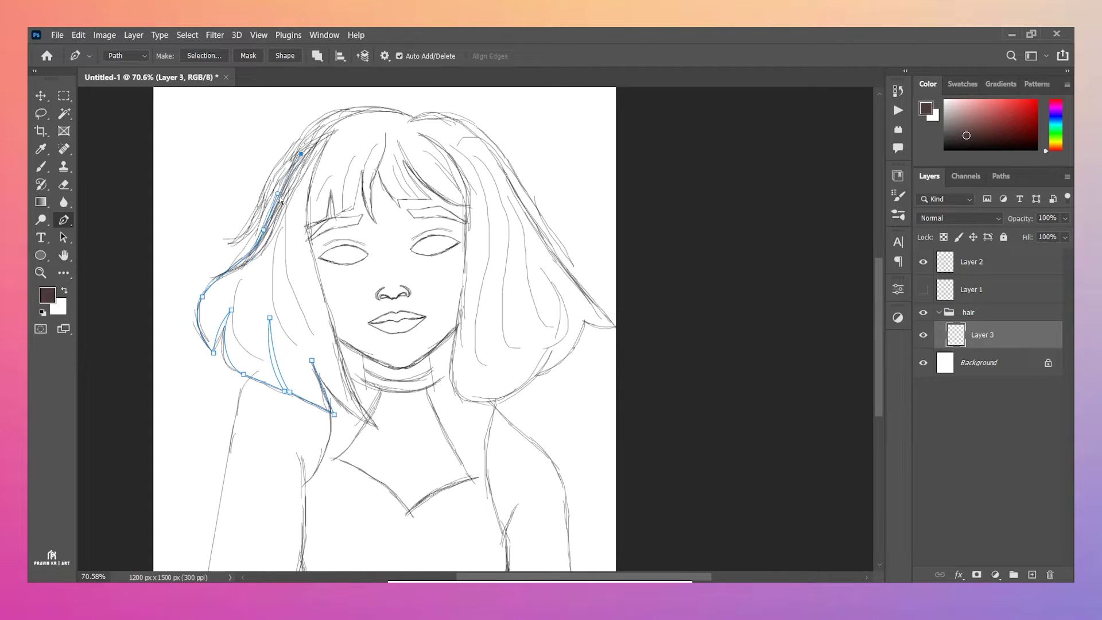
{"action": "mouse_move", "coordinate": [280, 198]}
{"action": "left_mouse_down"}
{"action": "mouse_move", "coordinate": [262, 225]}
{"action": "mouse_move", "coordinate": [190, 235]}
{"action": "left_mouse_up"}
{"action": "left_click_drag", "start_coordinate": [348, 107], "coordinate": [394, 108]}
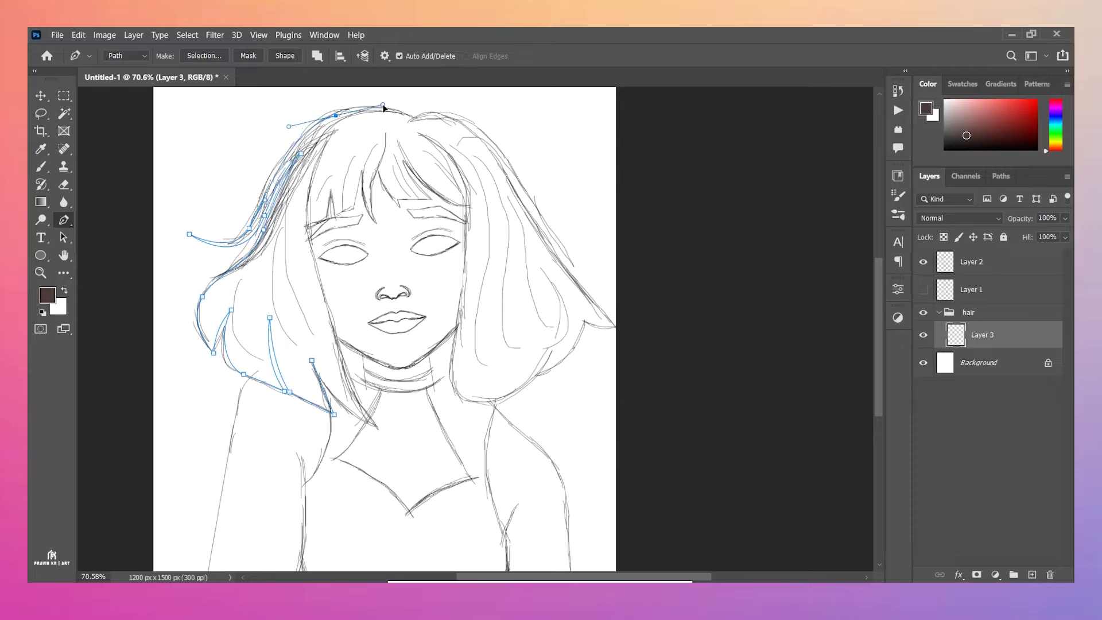
{"action": "left_click", "coordinate": [412, 119]}
{"action": "left_click_drag", "start_coordinate": [473, 121], "coordinate": [505, 140]}
Continue the path down the right side of the bob, under its ends and back up beside the face.
{"action": "left_click", "coordinate": [576, 269]}
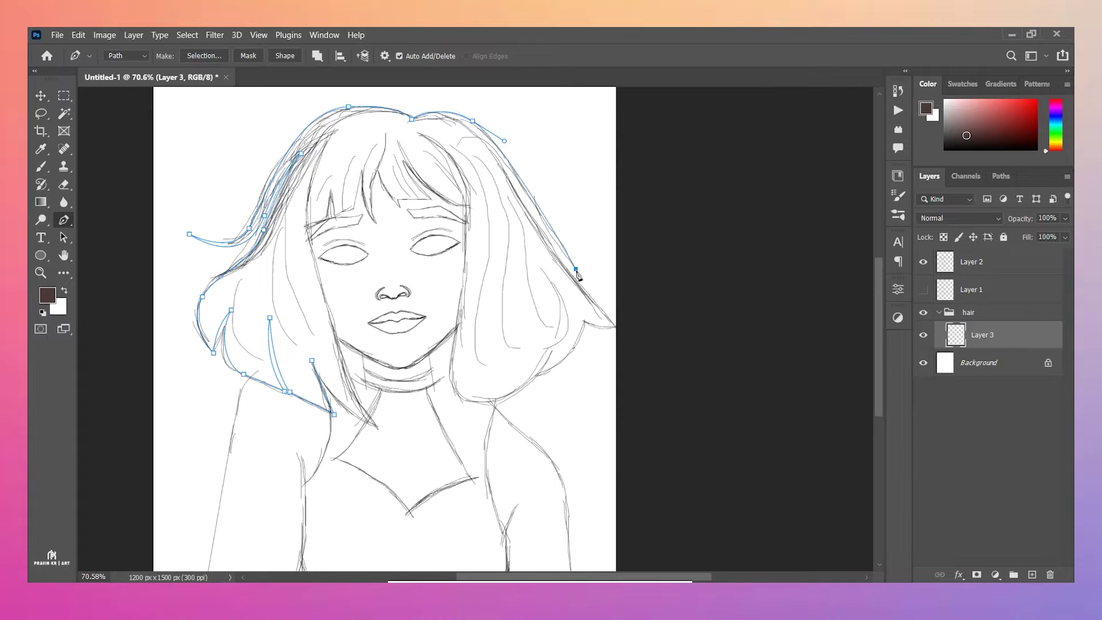
{"action": "left_click", "coordinate": [453, 120]}
{"action": "left_click", "coordinate": [515, 191]}
{"action": "left_click", "coordinate": [615, 324]}
{"action": "left_click_drag", "start_coordinate": [563, 371], "coordinate": [543, 388]}
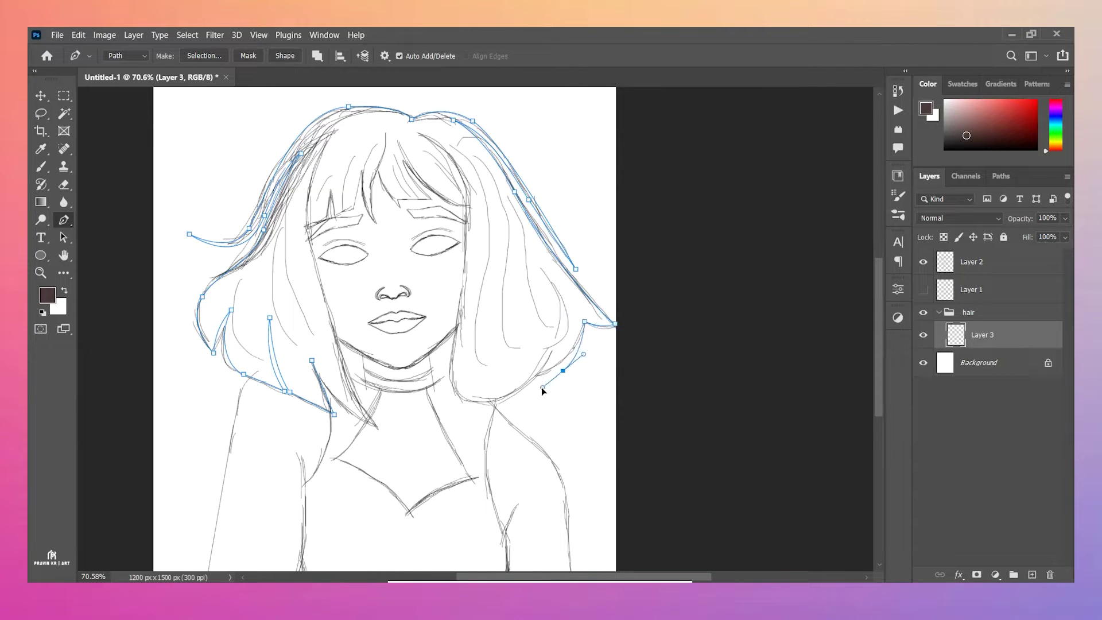
{"action": "left_click_drag", "start_coordinate": [449, 415], "coordinate": [456, 362]}
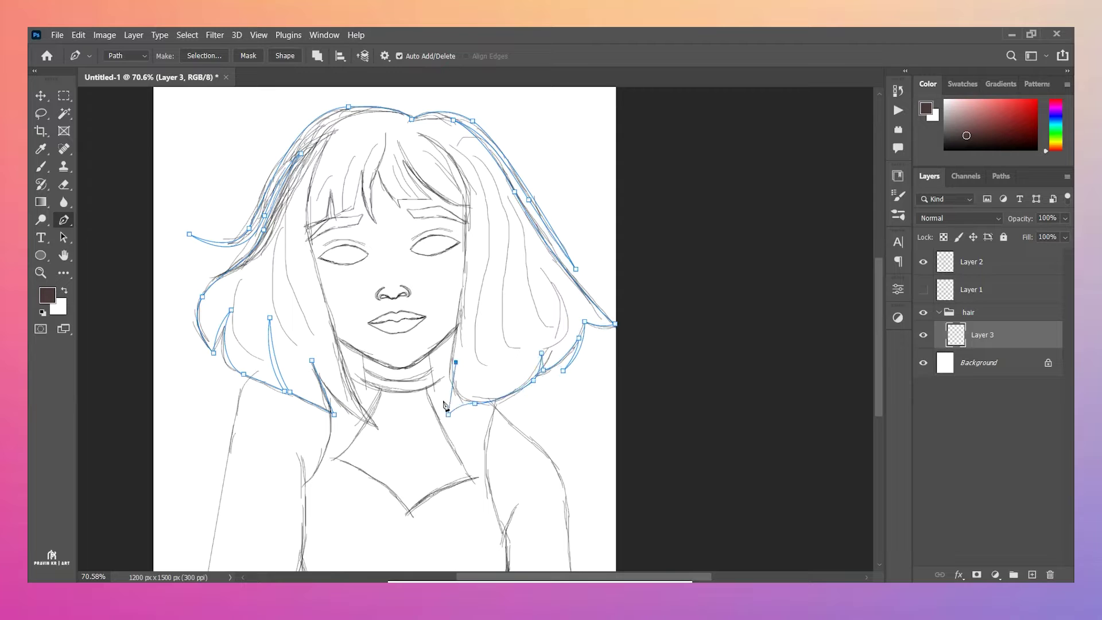
{"action": "left_click", "coordinate": [460, 446]}
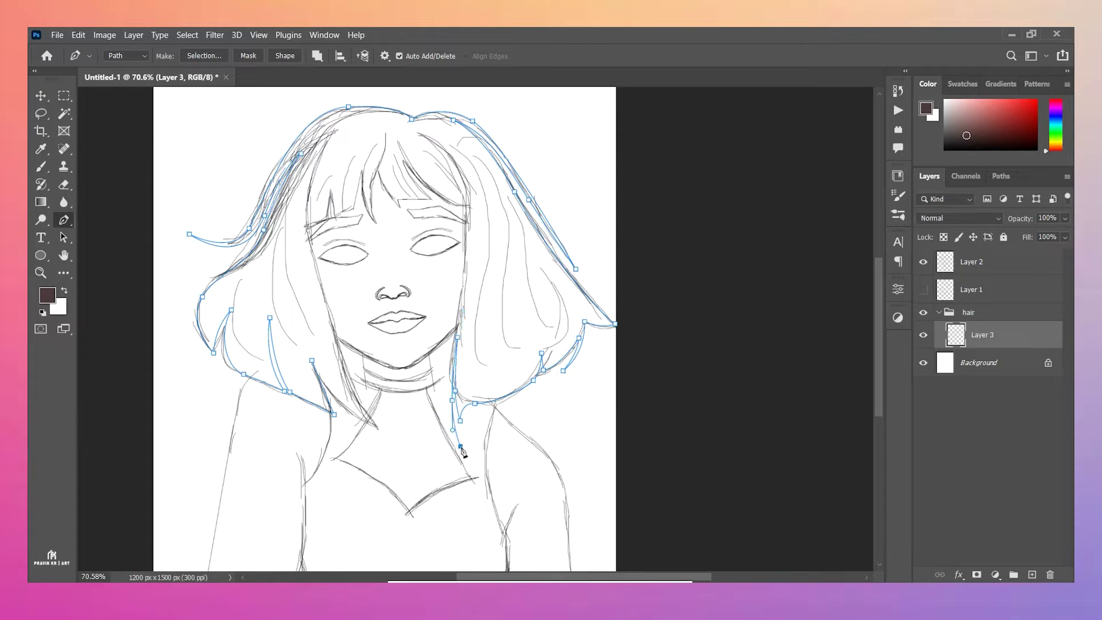
{"action": "left_click_drag", "start_coordinate": [463, 287], "coordinate": [465, 264]}
Outline the bang strands over the forehead and close the hair path.
{"action": "left_click", "coordinate": [399, 198]}
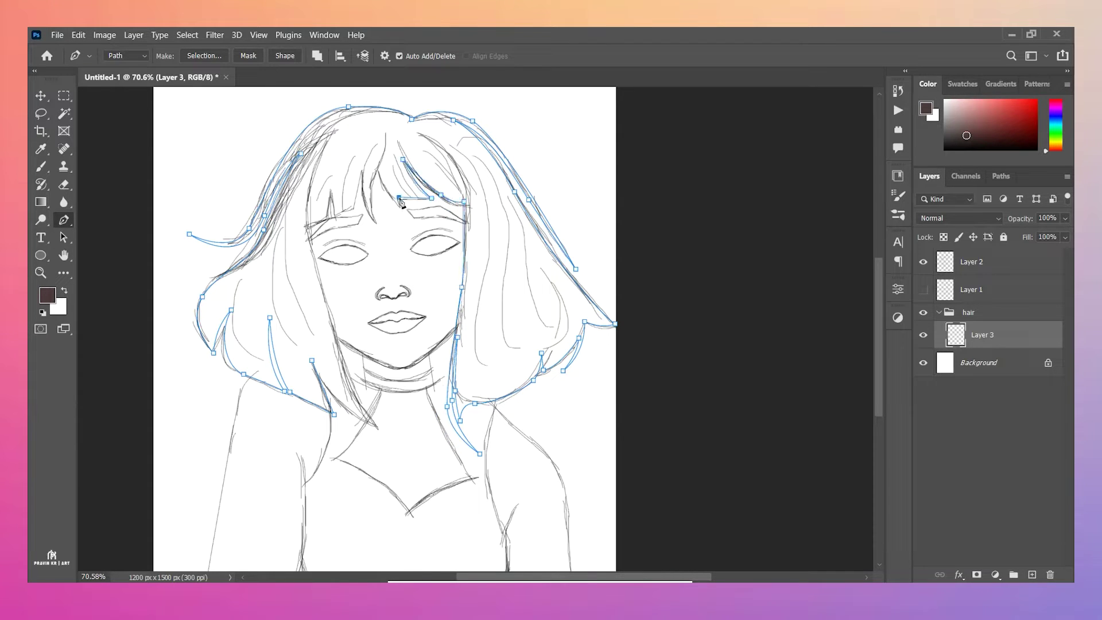
{"action": "scroll", "coordinate": [411, 221], "scroll_direction": "up", "scroll_amount": 2}
{"action": "left_click", "coordinate": [369, 159]}
{"action": "left_click", "coordinate": [371, 226]}
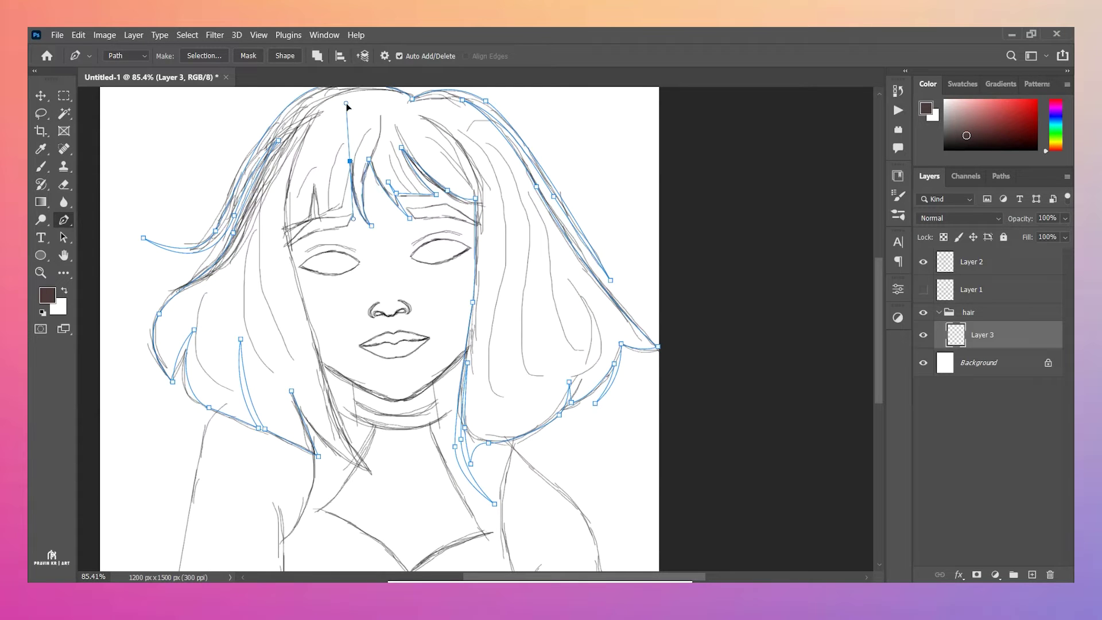
{"action": "left_click", "coordinate": [350, 161]}
{"action": "left_click", "coordinate": [329, 211]}
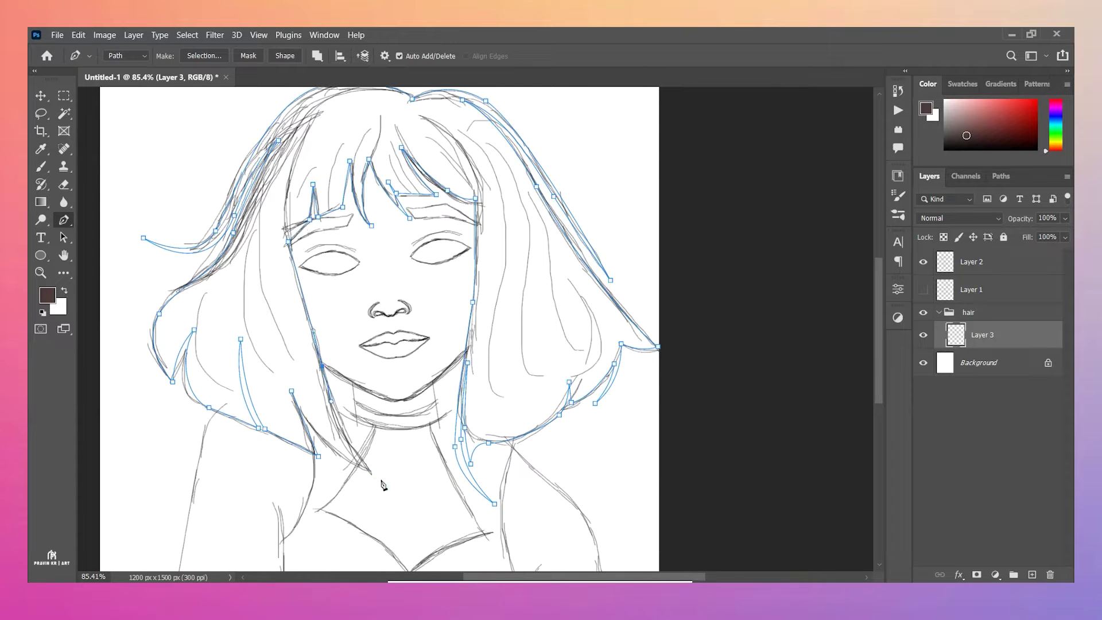
Deselect, view the hair layer alone, and add an empty layer below the hair group.
{"action": "key", "text": "ctrl+d"}
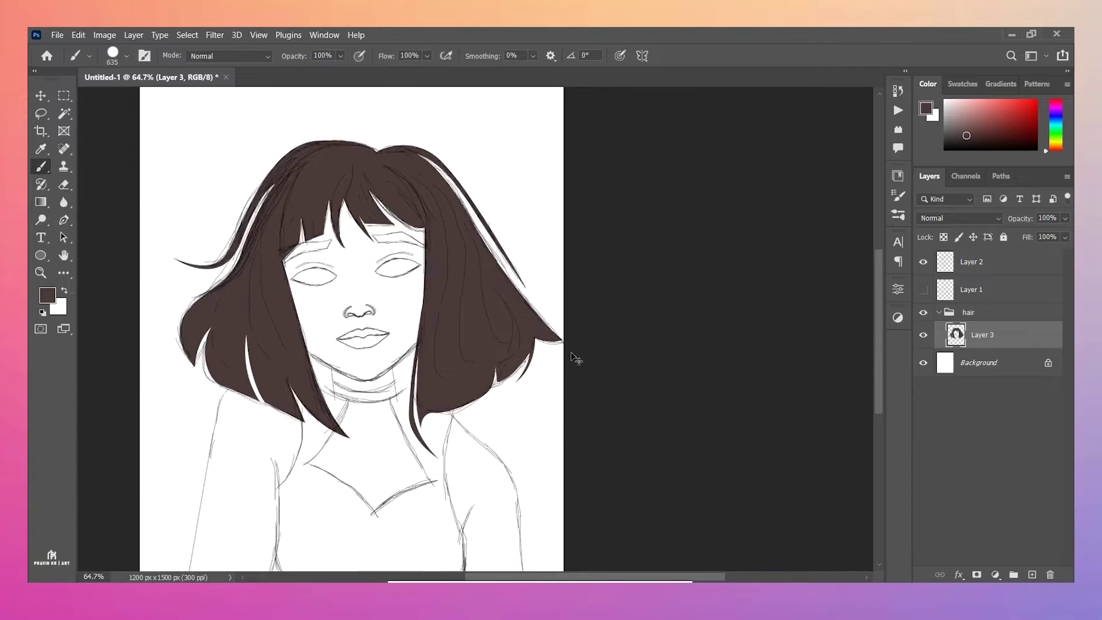
{"action": "left_click", "coordinate": [923, 334], "text": "alt"}
{"action": "left_click", "coordinate": [939, 312]}
{"action": "key", "text": "ctrl+shift+alt+n"}
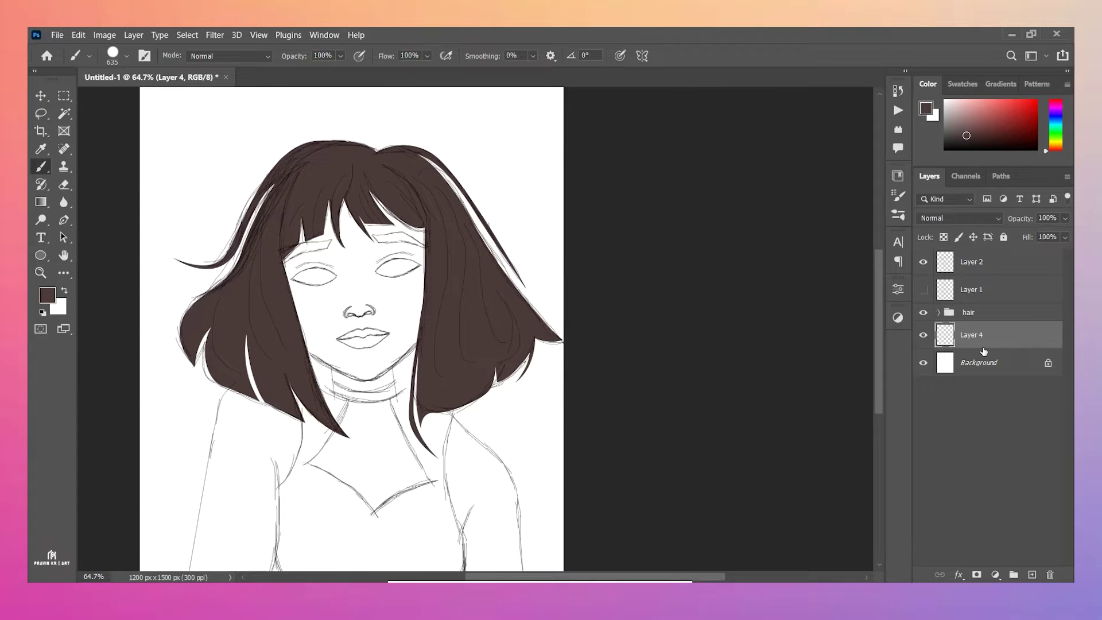
Pen-outline the hair showing behind the neck and convert it to a selection.
{"action": "key", "text": "alt+bracketright"}
{"action": "key", "text": "p"}
{"action": "scroll", "coordinate": [485, 291], "scroll_direction": "up", "scroll_amount": 3}
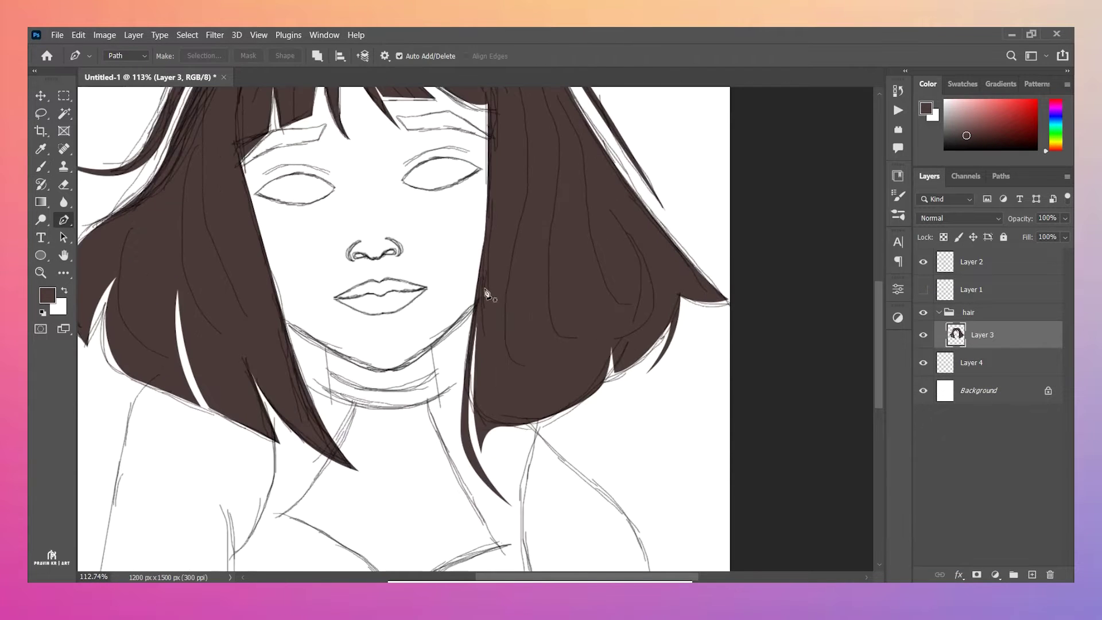
{"action": "left_click", "coordinate": [484, 287]}
{"action": "left_click", "coordinate": [432, 346]}
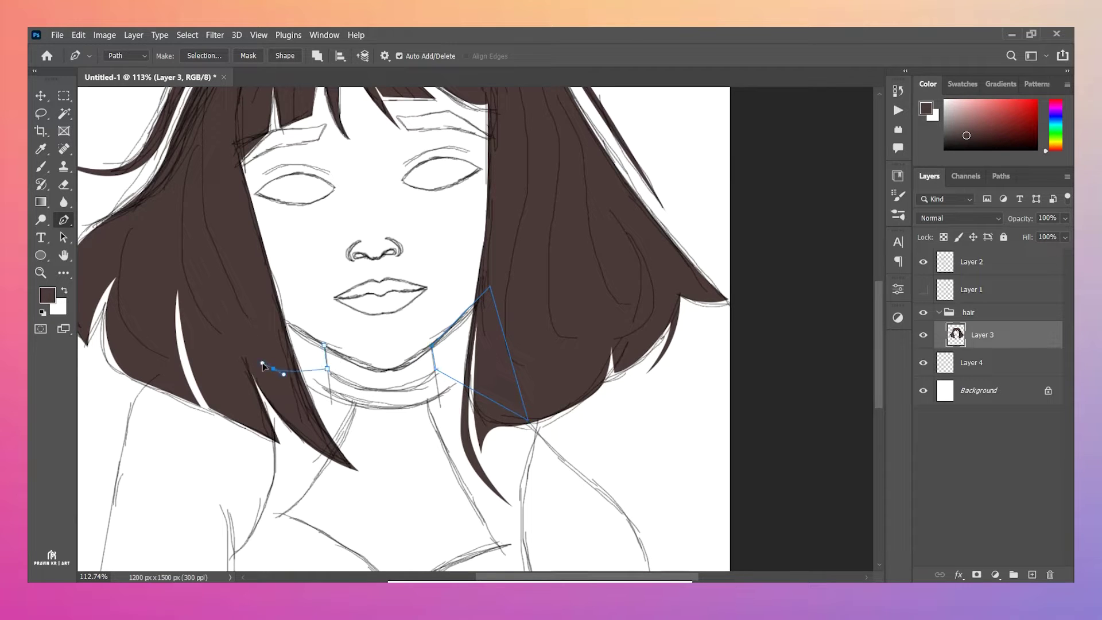
{"action": "left_click", "coordinate": [158, 377]}
{"action": "left_click", "coordinate": [175, 280]}
{"action": "left_click", "coordinate": [227, 280]}
{"action": "key", "text": "ctrl+Return"}
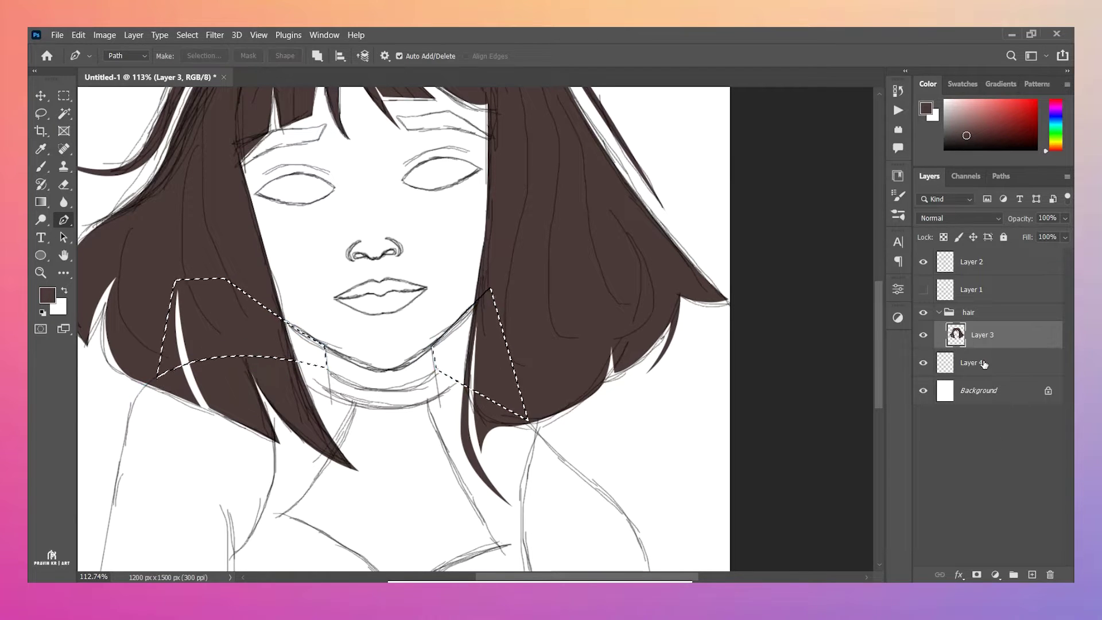
Fill the back-hair selection with dark brown on new Layer 5, then make another outline selection.
{"action": "left_click", "coordinate": [984, 363]}
{"action": "key", "text": "ctrl+shift+n"}
{"action": "key", "text": "Return"}
{"action": "key", "text": "b"}
{"action": "scroll", "coordinate": [538, 336], "scroll_direction": "down", "scroll_amount": 2}
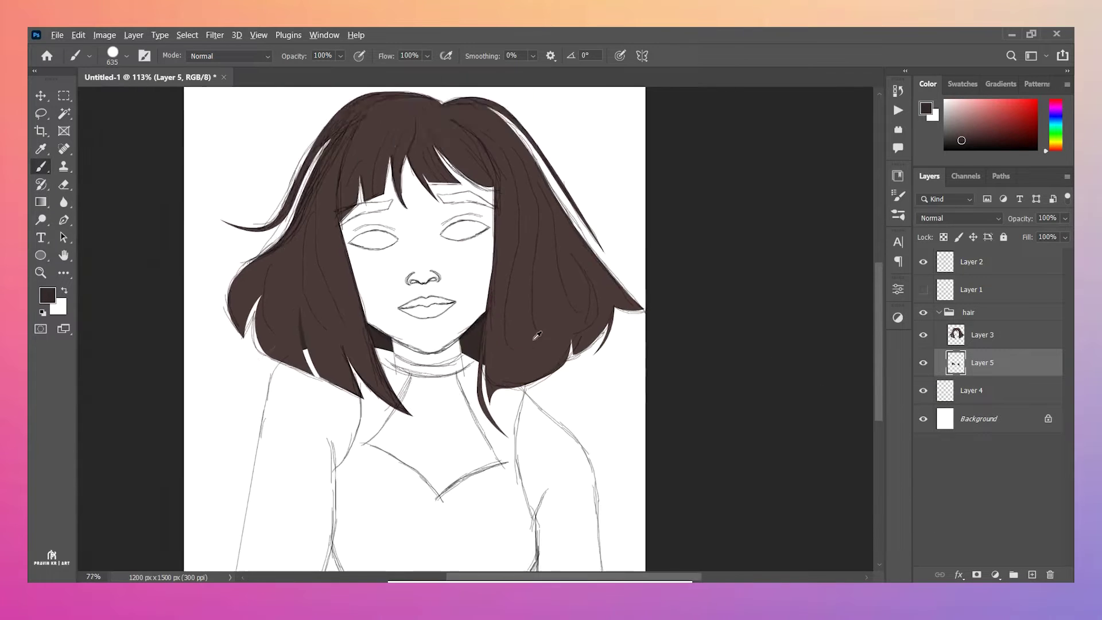
{"action": "scroll", "coordinate": [538, 335], "scroll_direction": "down", "scroll_amount": 1}
{"action": "key", "text": "p"}
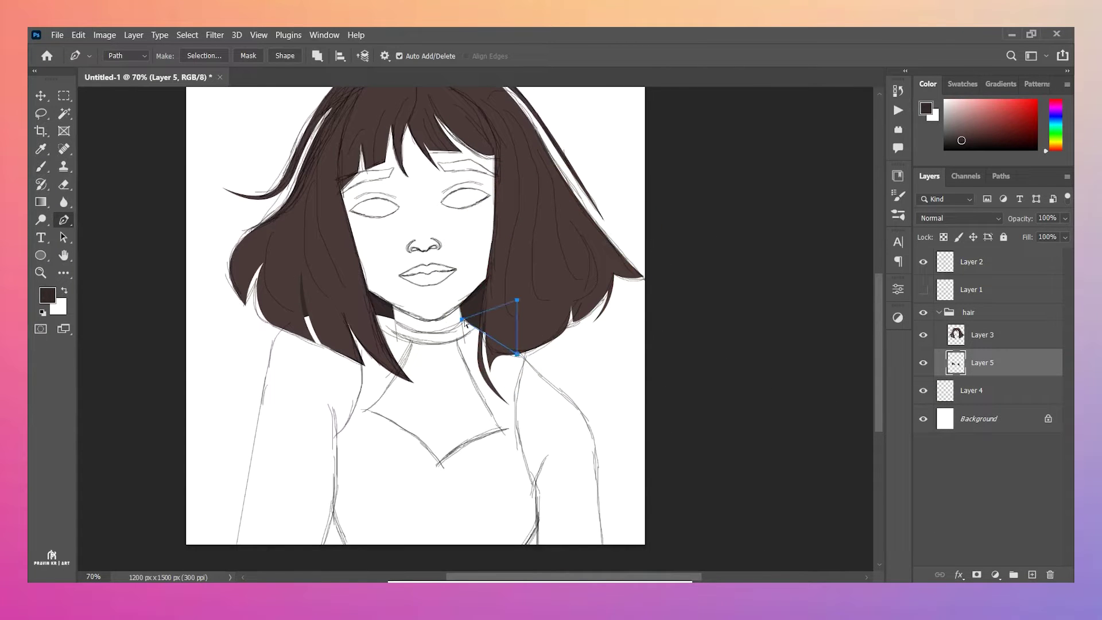
{"action": "key", "text": "ctrl+Return"}
Create a group named 'skin' and select the layer inside it.
{"action": "key", "text": "b"}
{"action": "left_click", "coordinate": [939, 313]}
{"action": "left_click", "coordinate": [1014, 575]}
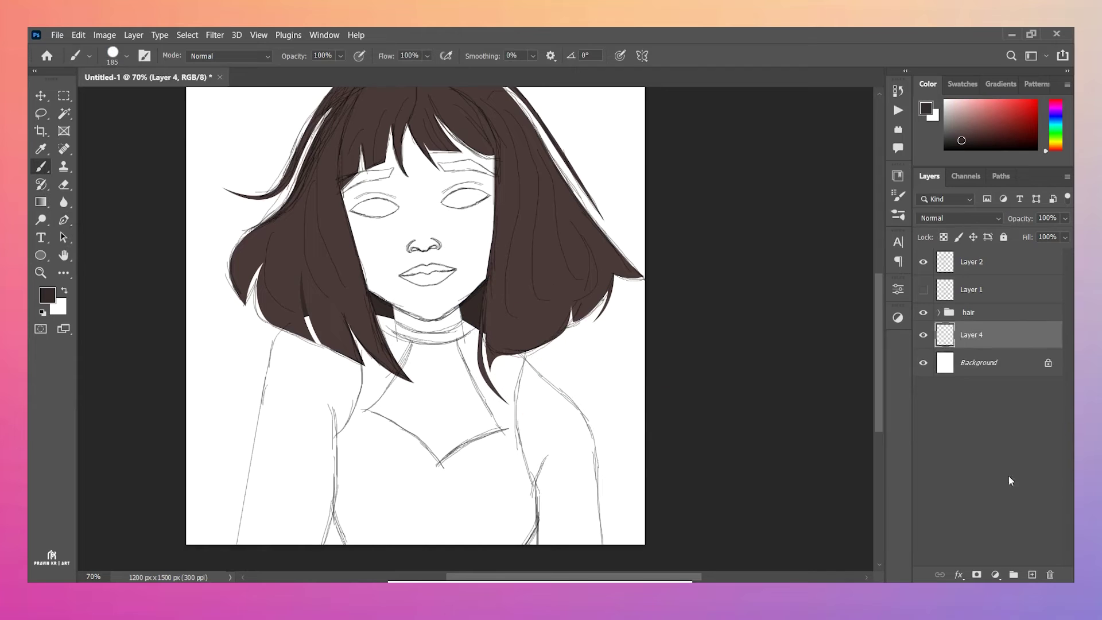
{"action": "double_click", "coordinate": [981, 329]}
{"action": "type", "text": "skin"}
{"action": "left_click", "coordinate": [984, 352]}
Trace the skin outline from the neck over the left shoulder and down the left arm.
{"action": "key", "text": "p"}
{"action": "scroll", "coordinate": [402, 287], "scroll_direction": "up", "scroll_amount": 1}
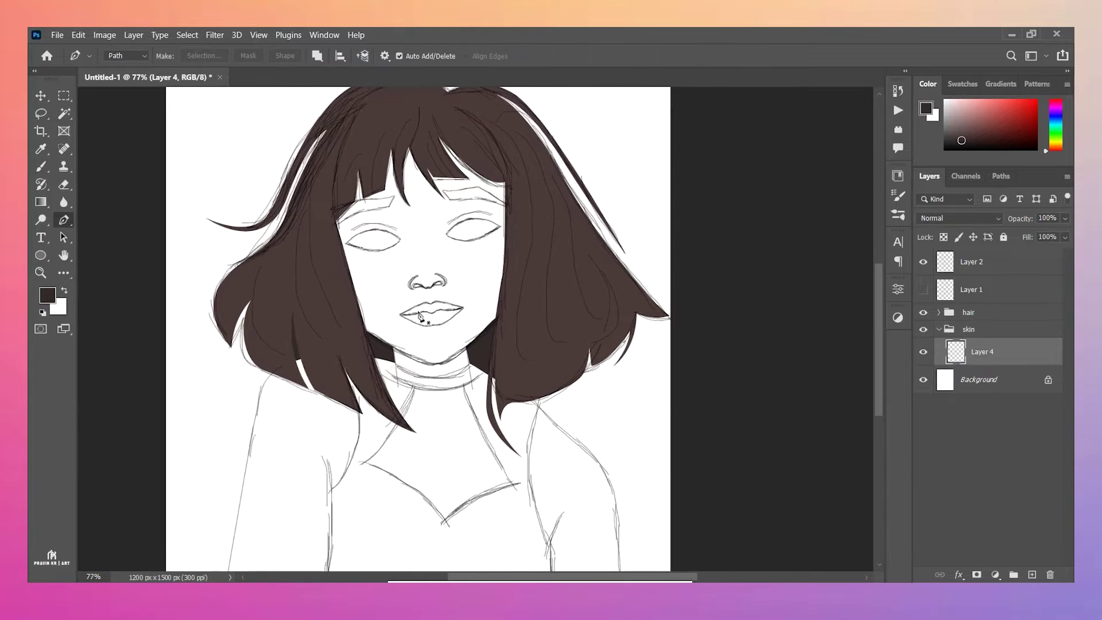
{"action": "left_click", "coordinate": [383, 125]}
{"action": "left_click", "coordinate": [316, 211]}
{"action": "left_click", "coordinate": [314, 298]}
{"action": "mouse_move", "coordinate": [275, 400]}
{"action": "left_mouse_down"}
{"action": "mouse_move", "coordinate": [311, 205]}
{"action": "mouse_move", "coordinate": [290, 242]}
{"action": "left_mouse_up"}
{"action": "left_click", "coordinate": [276, 311]}
{"action": "left_click", "coordinate": [251, 453]}
{"action": "left_click", "coordinate": [338, 447]}
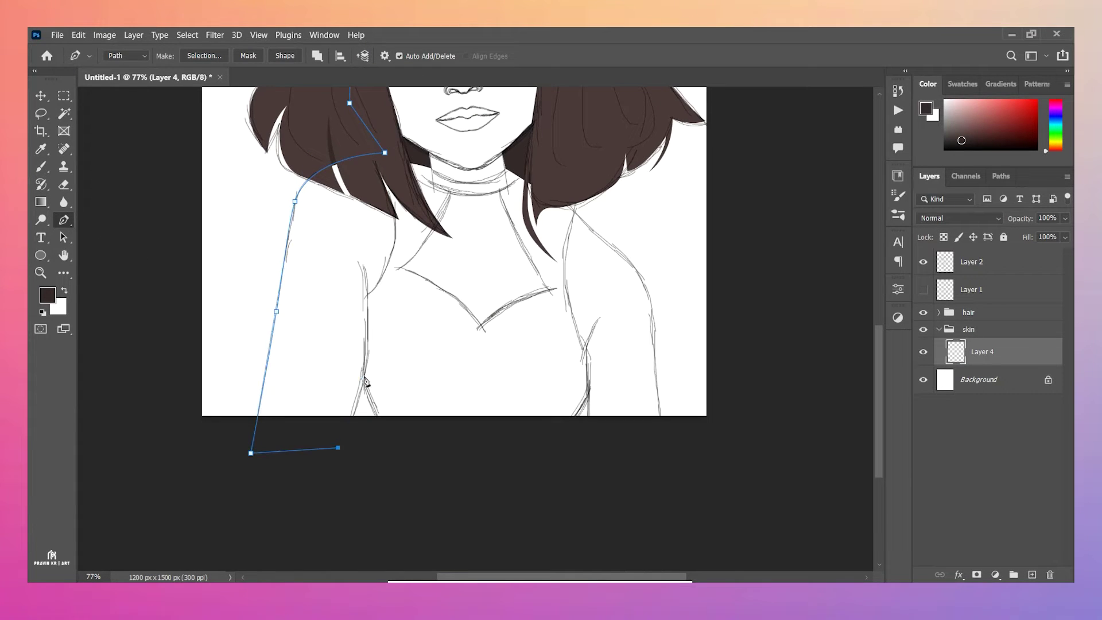
Finish the skin outline along the bottom, up the right arm and around the face, then select it.
{"action": "left_click", "coordinate": [393, 442]}
{"action": "left_click", "coordinate": [543, 439]}
{"action": "left_click", "coordinate": [589, 391]}
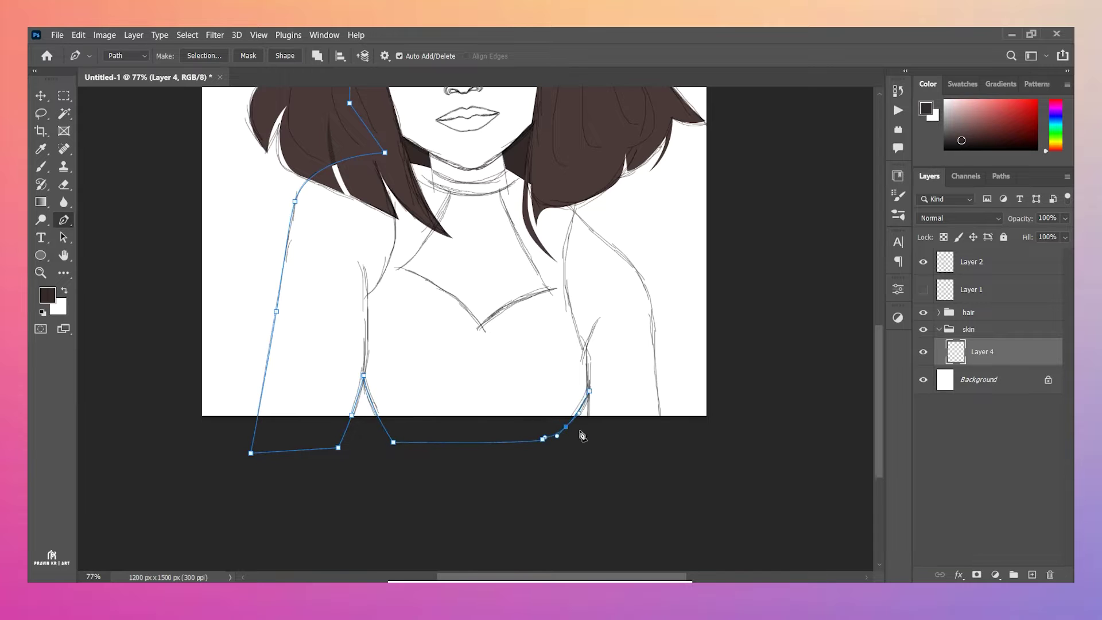
{"action": "left_click", "coordinate": [590, 442]}
{"action": "left_click", "coordinate": [663, 437]}
{"action": "left_click", "coordinate": [654, 336]}
{"action": "left_click", "coordinate": [615, 247]}
{"action": "scroll", "coordinate": [402, 287], "scroll_direction": "up", "scroll_amount": 3}
{"action": "key", "text": "ctrl+Return"}
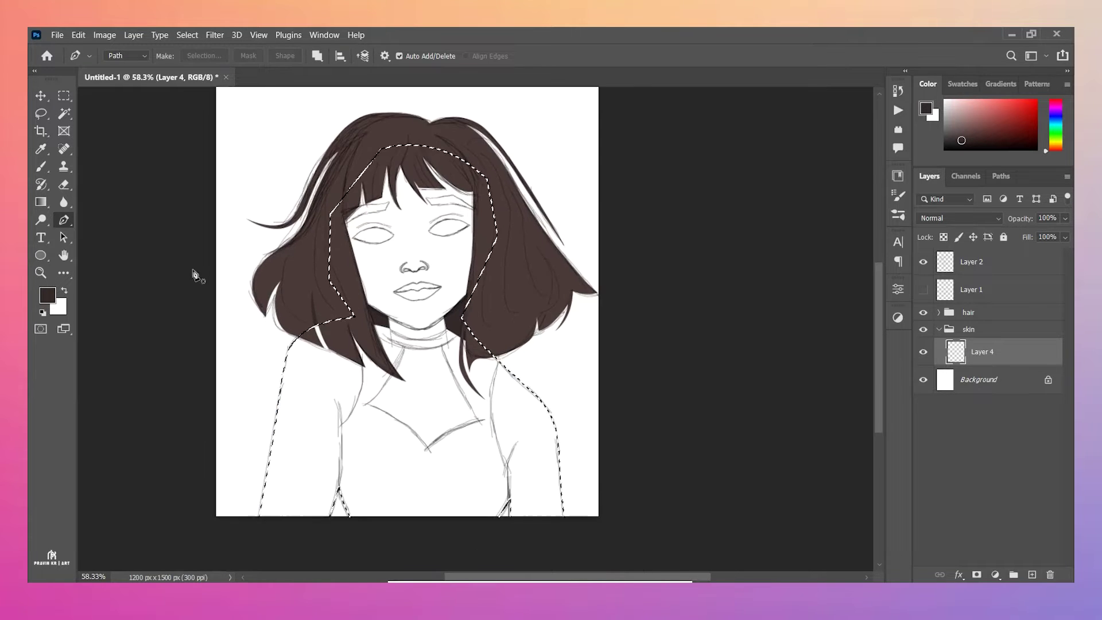
Fill the skin selection with peach, collapse the skin group and add a new group above it.
{"action": "left_click", "coordinate": [47, 295]}
{"action": "left_click", "coordinate": [889, 504]}
{"action": "key", "text": "Return"}
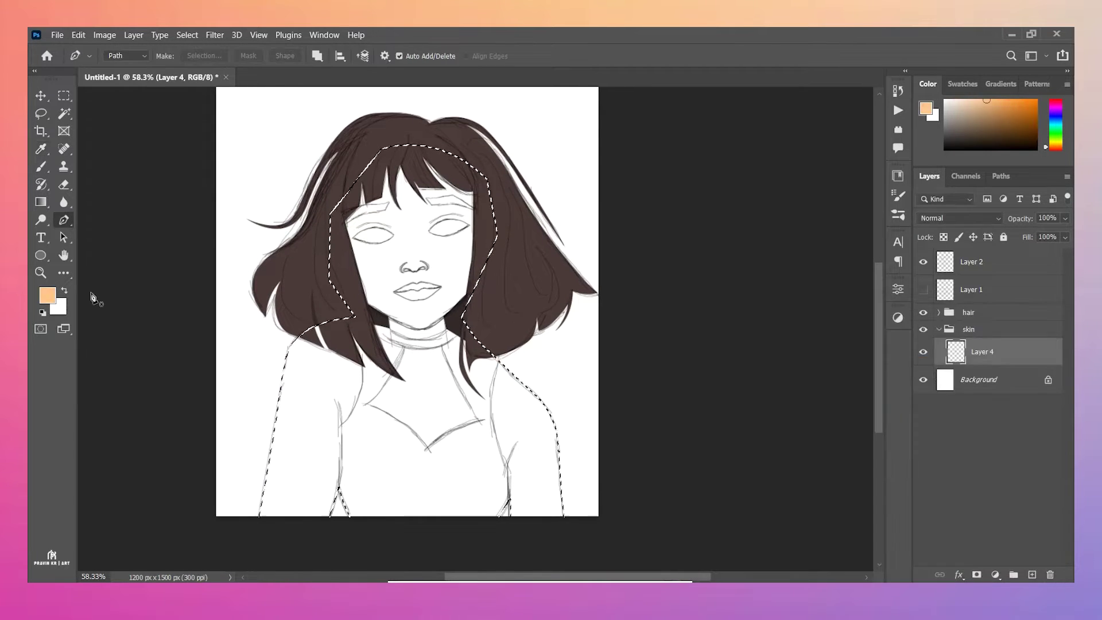
{"action": "key", "text": "b"}
{"action": "key", "text": "alt+BackSpace"}
{"action": "left_click", "coordinate": [939, 329]}
{"action": "left_click", "coordinate": [1015, 575]}
Name the new group 'clothes' and add an empty layer inside it.
{"action": "double_click", "coordinate": [974, 329]}
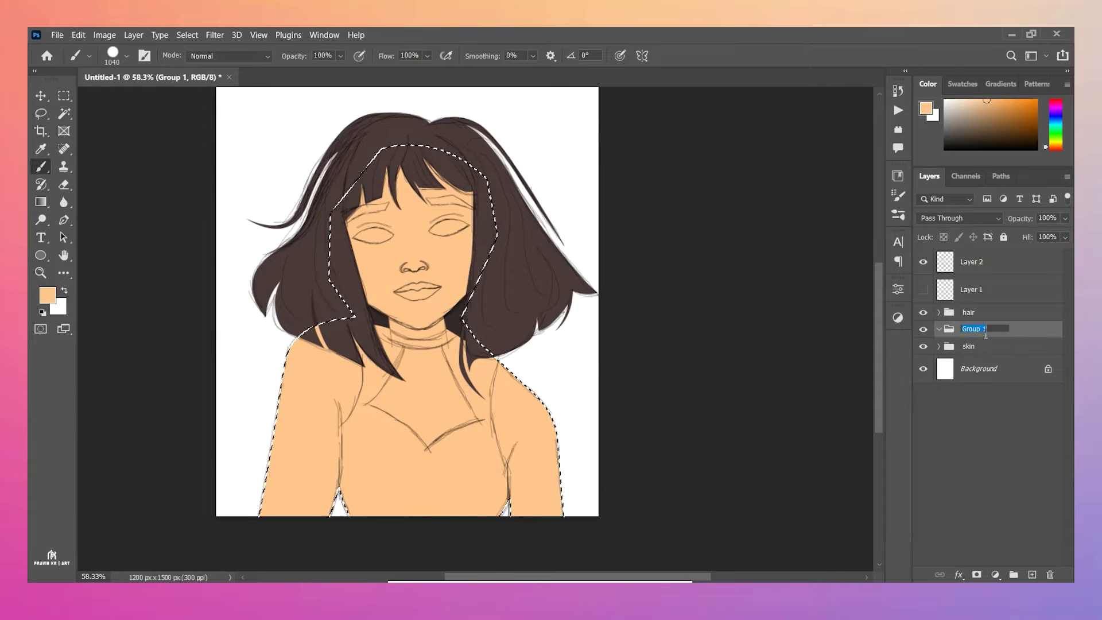
{"action": "type", "text": "clothes"}
{"action": "key", "text": "Return"}
{"action": "key", "text": "ctrl+d"}
{"action": "key", "text": "ctrl+shift+alt+n"}
{"action": "scroll", "coordinate": [413, 332], "scroll_direction": "up", "scroll_amount": 2}
{"action": "key", "text": "p"}
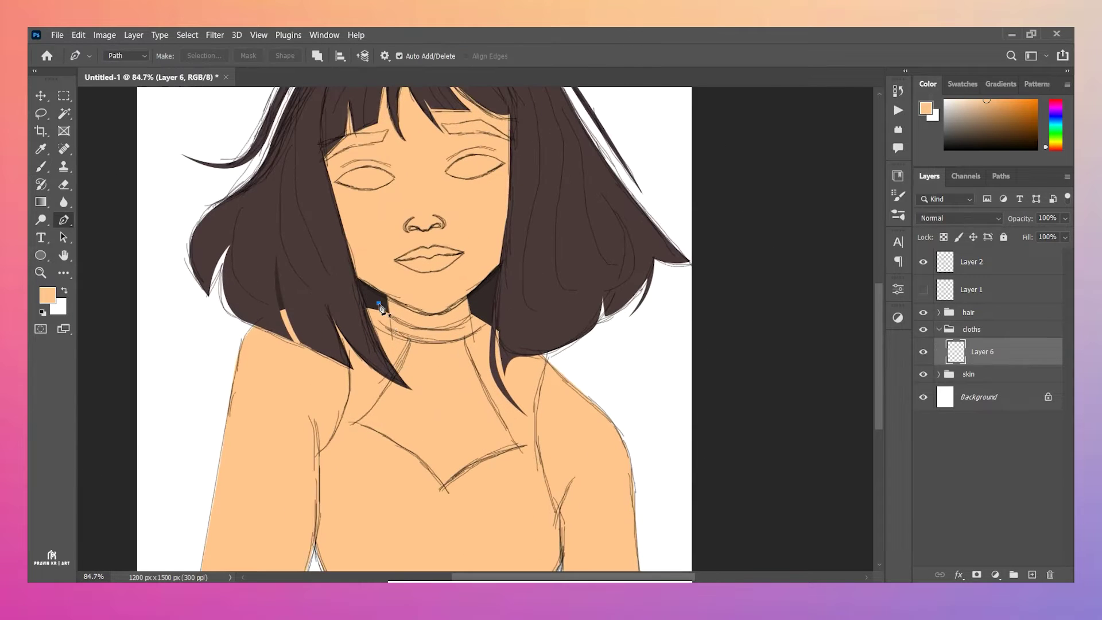
Start the top's pen outline along the choker to the right shoulder.
{"action": "left_click", "coordinate": [377, 303]}
{"action": "left_click", "coordinate": [430, 327]}
{"action": "left_click", "coordinate": [479, 307]}
{"action": "left_click", "coordinate": [515, 321]}
{"action": "left_click", "coordinate": [549, 339]}
{"action": "scroll", "coordinate": [550, 402], "scroll_direction": "down", "scroll_amount": 1}
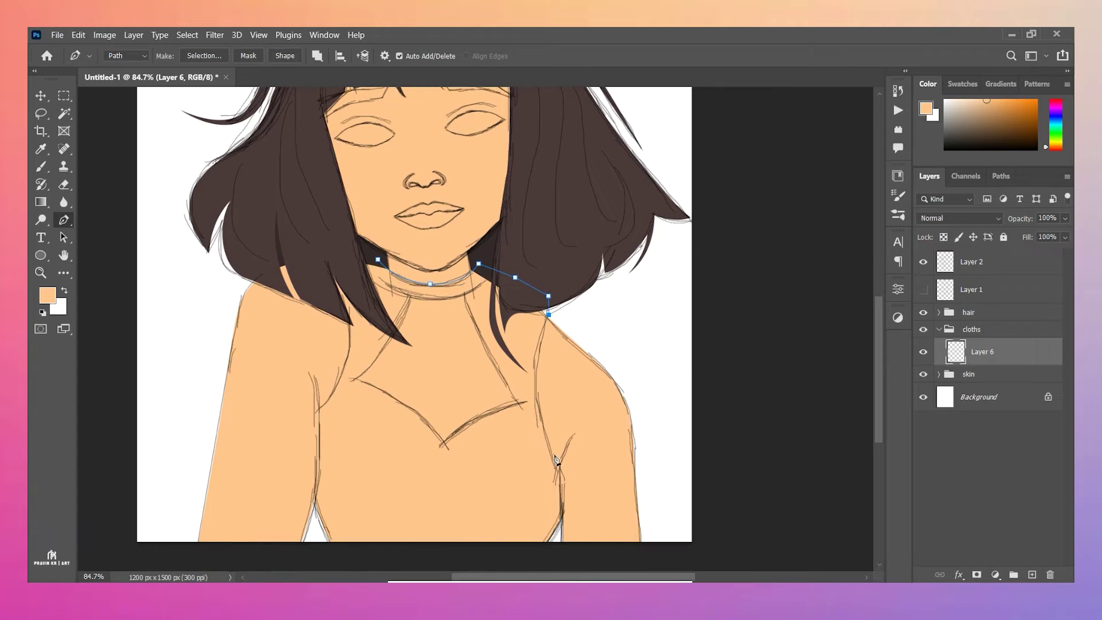
{"action": "scroll", "coordinate": [562, 478], "scroll_direction": "down", "scroll_amount": 2}
Complete the top's outline down the right side, across the bottom and up the left strap, then select it.
{"action": "left_click", "coordinate": [577, 428]}
{"action": "left_click", "coordinate": [572, 477]}
{"action": "left_click", "coordinate": [348, 501]}
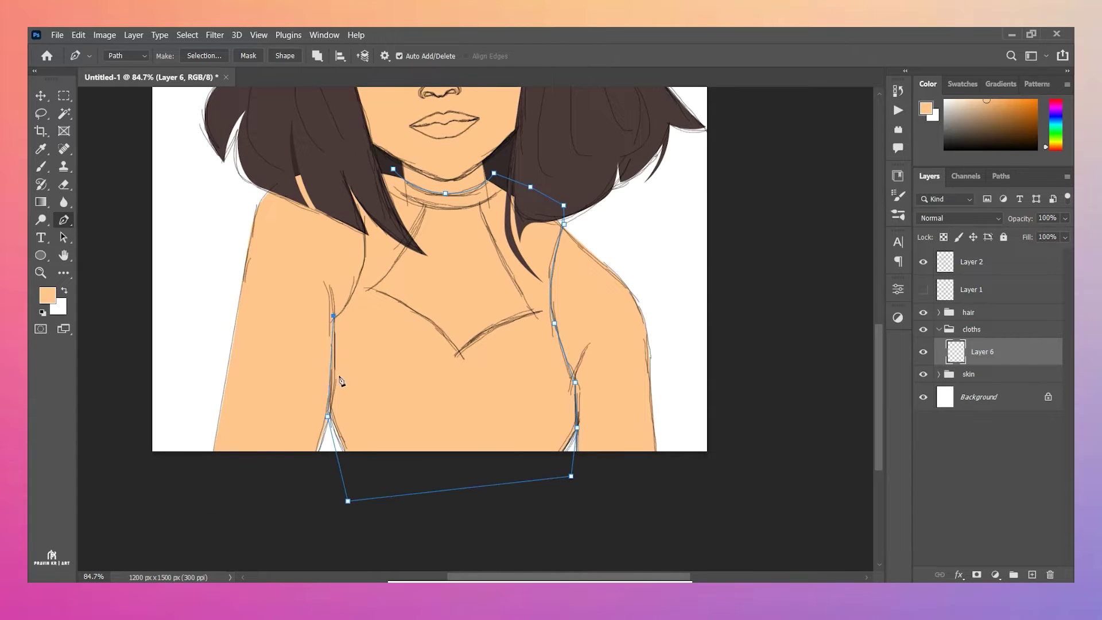
{"action": "left_click", "coordinate": [365, 232]}
{"action": "left_click", "coordinate": [338, 137]}
{"action": "left_click", "coordinate": [394, 169]}
{"action": "key", "text": "ctrl+Return"}
Outline the V-neck opening and subtract it from the top's selection.
{"action": "left_click", "coordinate": [939, 375]}
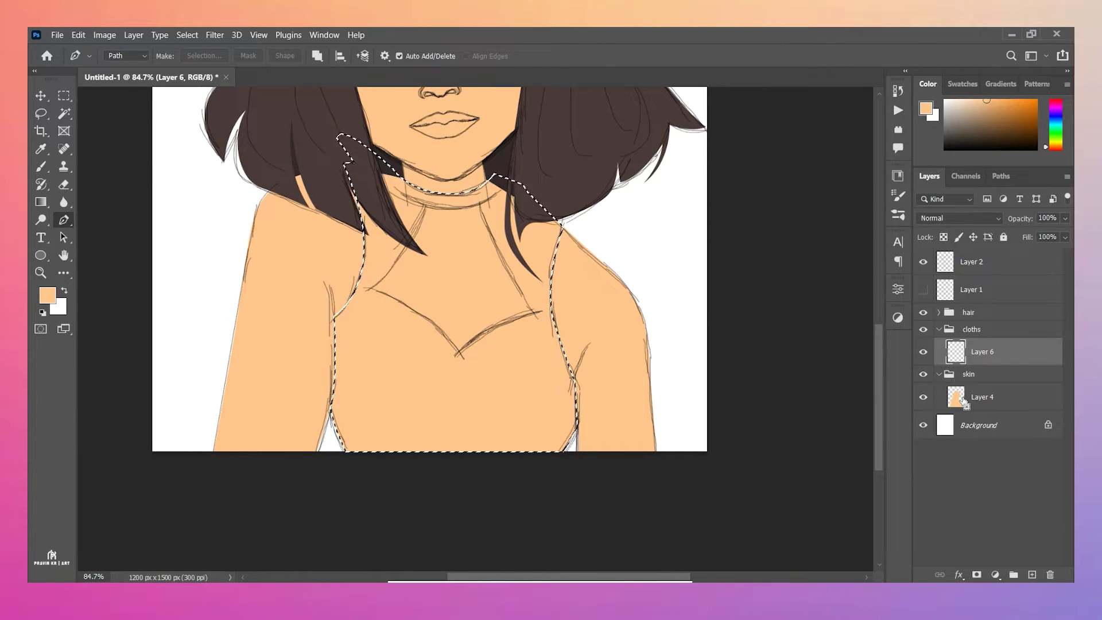
{"action": "left_click", "coordinate": [939, 313]}
{"action": "scroll", "coordinate": [376, 324], "scroll_direction": "up", "scroll_amount": 1, "text": "alt"}
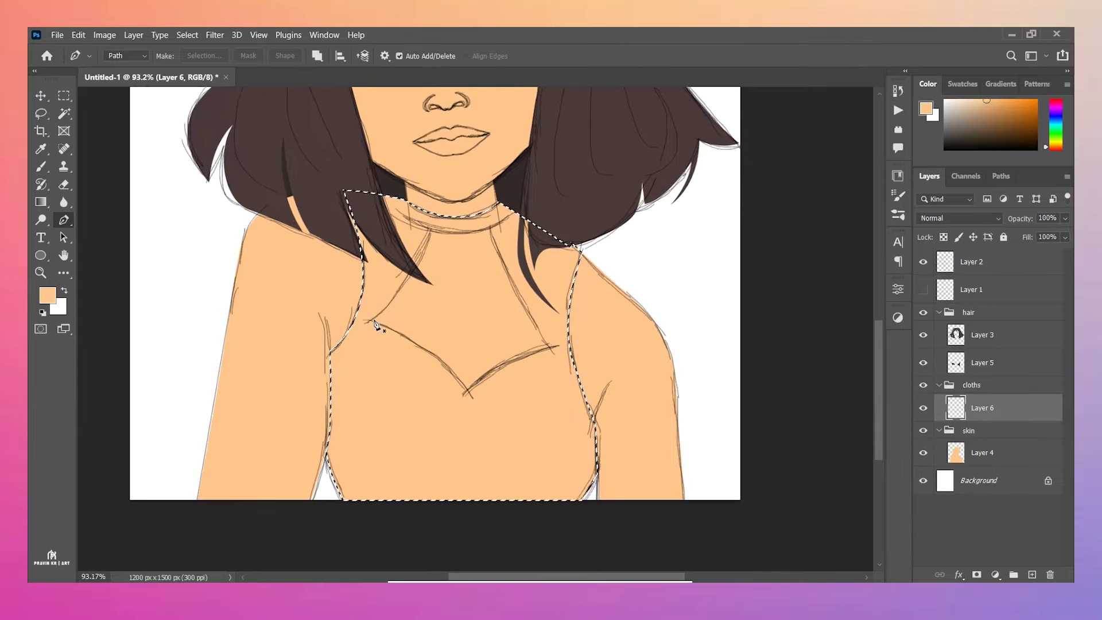
{"action": "left_click", "coordinate": [370, 318]}
{"action": "left_click", "coordinate": [468, 390]}
{"action": "left_click", "coordinate": [549, 347]}
{"action": "left_click", "coordinate": [532, 318]}
{"action": "left_click", "coordinate": [489, 226]}
{"action": "left_click", "coordinate": [517, 284]}
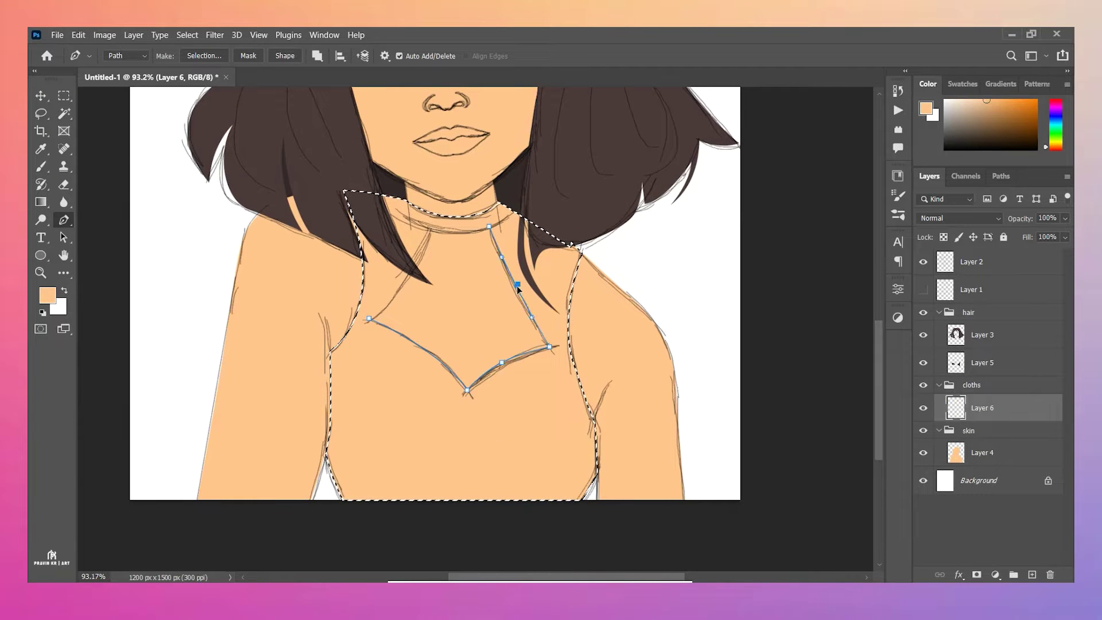
{"action": "key", "text": "ctrl+alt+Return"}
Fill the top with black, select Layer 2 and clear the selection.
{"action": "scroll", "coordinate": [574, 398], "scroll_direction": "down", "scroll_amount": 3, "text": "alt"}
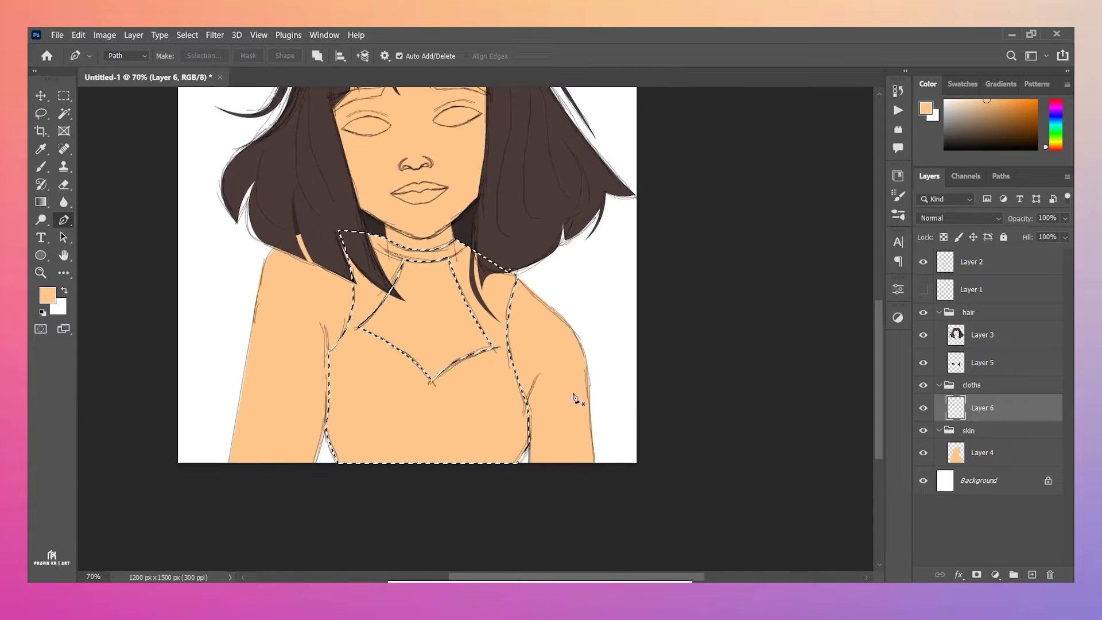
{"action": "left_click", "coordinate": [47, 295]}
{"action": "left_click", "coordinate": [994, 340]}
{"action": "key", "text": "alt+BackSpace"}
{"action": "key", "text": "b"}
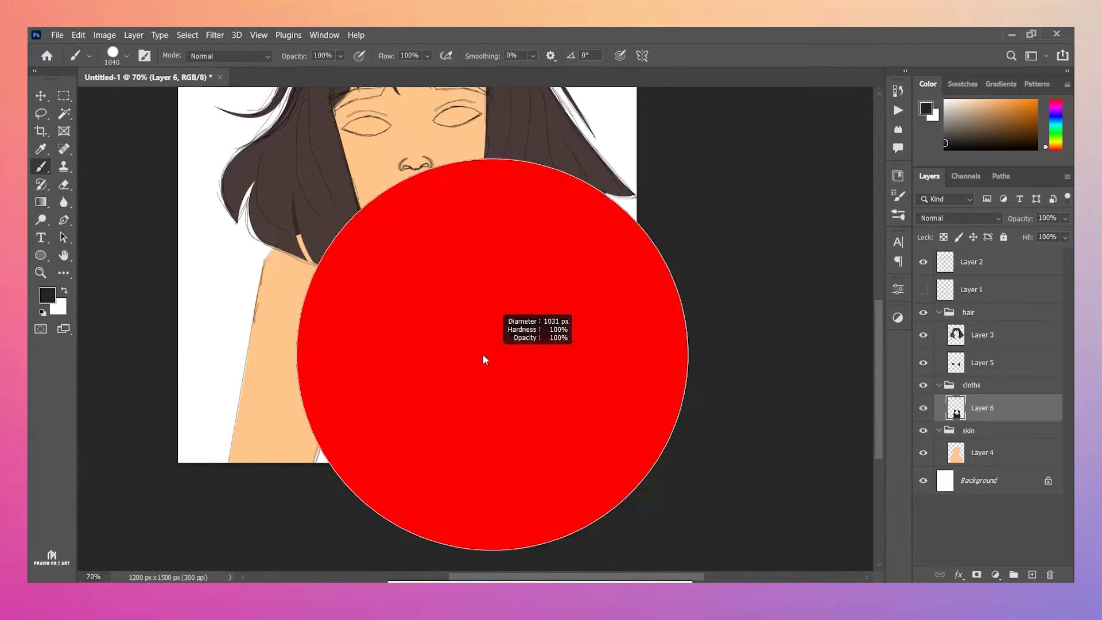
{"action": "left_click", "coordinate": [971, 262]}
{"action": "left_click", "coordinate": [215, 34]}
{"action": "key", "text": "Escape"}
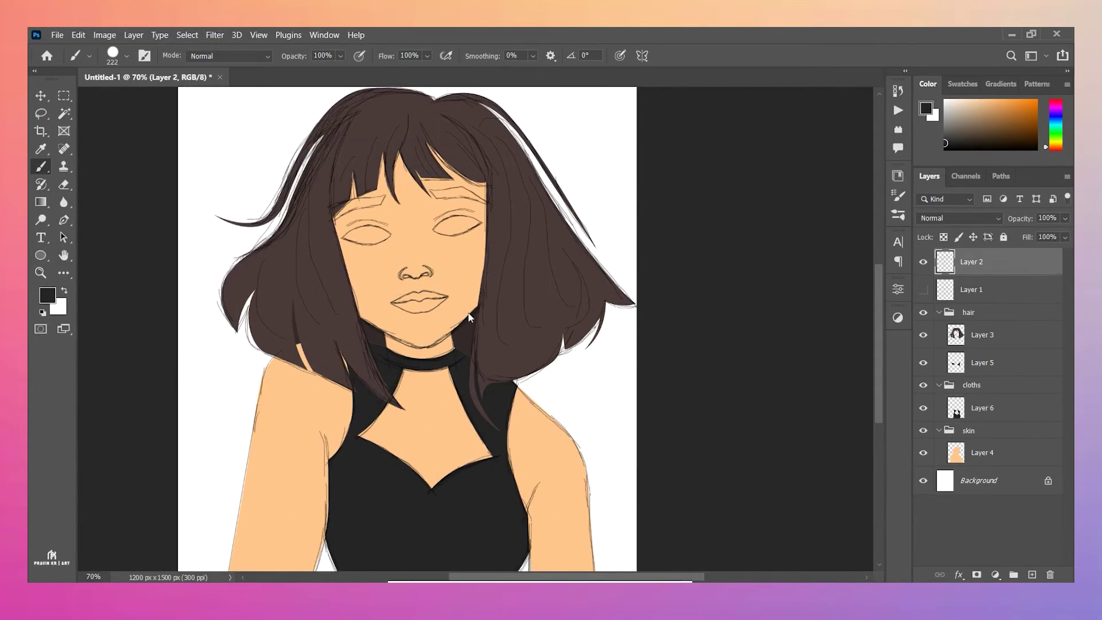
Try the Liquify face and push-warp tools, then select Layer 3 and rename the new group.
{"action": "key", "text": "ctrl+shift+x"}
{"action": "key", "text": "a"}
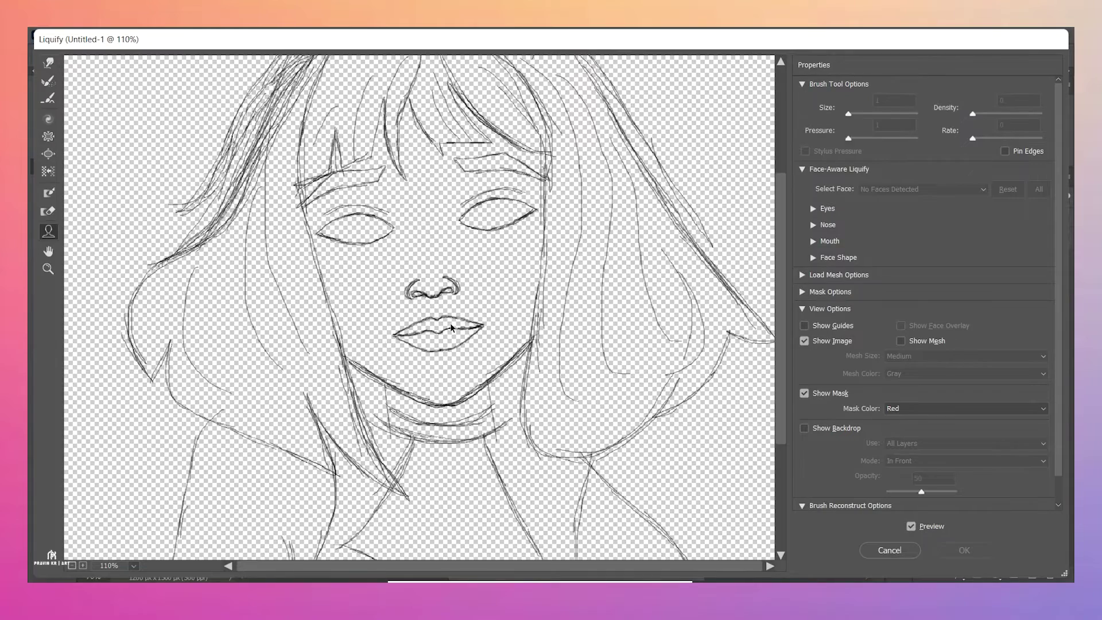
{"action": "key", "text": "w"}
{"action": "scroll", "coordinate": [451, 327], "scroll_direction": "up", "scroll_amount": 3}
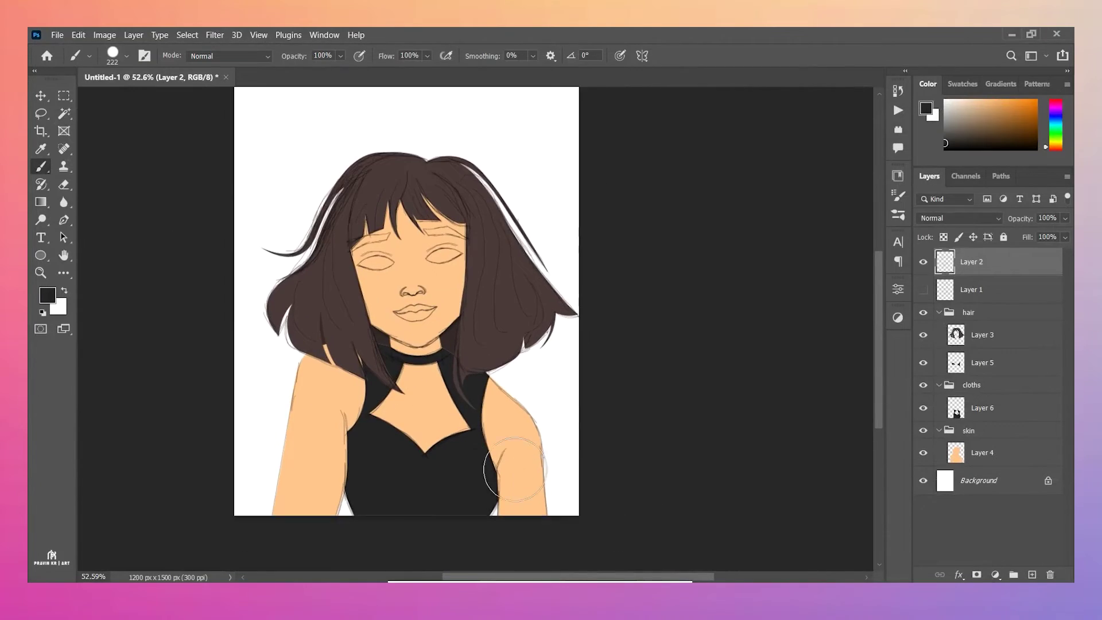
{"action": "left_click", "coordinate": [1000, 334]}
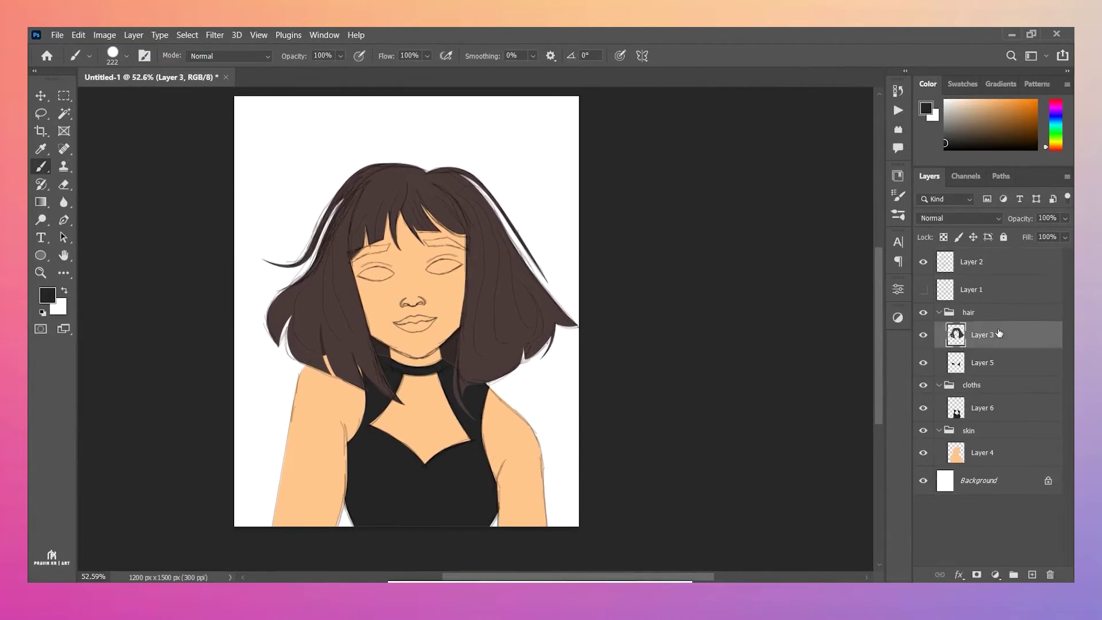
{"action": "double_click", "coordinate": [971, 329]}
Name the group 'lips', then pen-trace the lips and convert them to a selection.
{"action": "type", "text": "lips"}
{"action": "key", "text": "Return"}
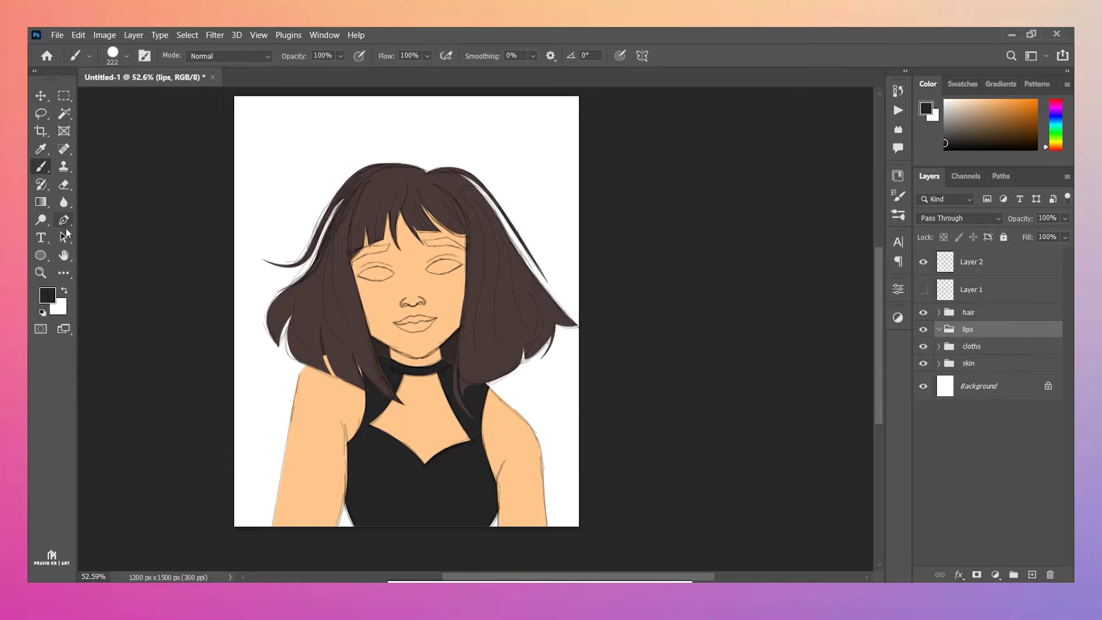
{"action": "scroll", "coordinate": [413, 321], "scroll_direction": "up", "scroll_amount": 3}
{"action": "scroll", "coordinate": [419, 259], "scroll_direction": "up", "scroll_amount": 2}
{"action": "key", "text": "p"}
{"action": "left_click", "coordinate": [383, 246]}
{"action": "left_click", "coordinate": [410, 252]}
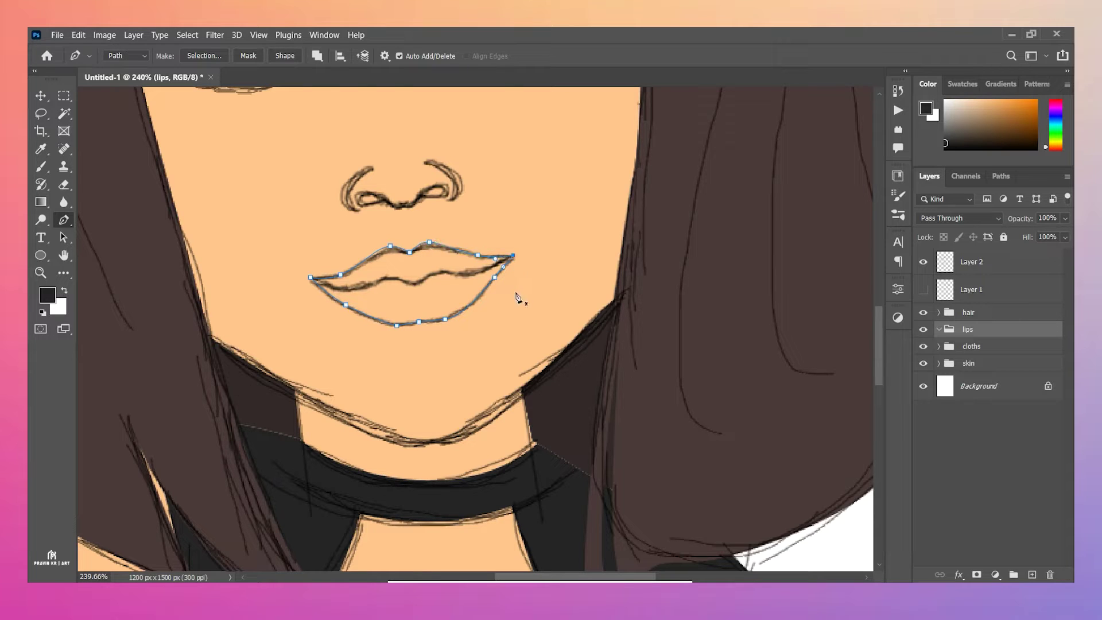
{"action": "key", "text": "ctrl+Return"}
Brush the lip selection red on a new layer, deselect, and create the eyes group.
{"action": "scroll", "coordinate": [519, 297], "scroll_direction": "down", "scroll_amount": 1}
{"action": "left_click", "coordinate": [47, 295]}
{"action": "left_click", "coordinate": [993, 339]}
{"action": "left_click", "coordinate": [1033, 575]}
{"action": "key", "text": "b"}
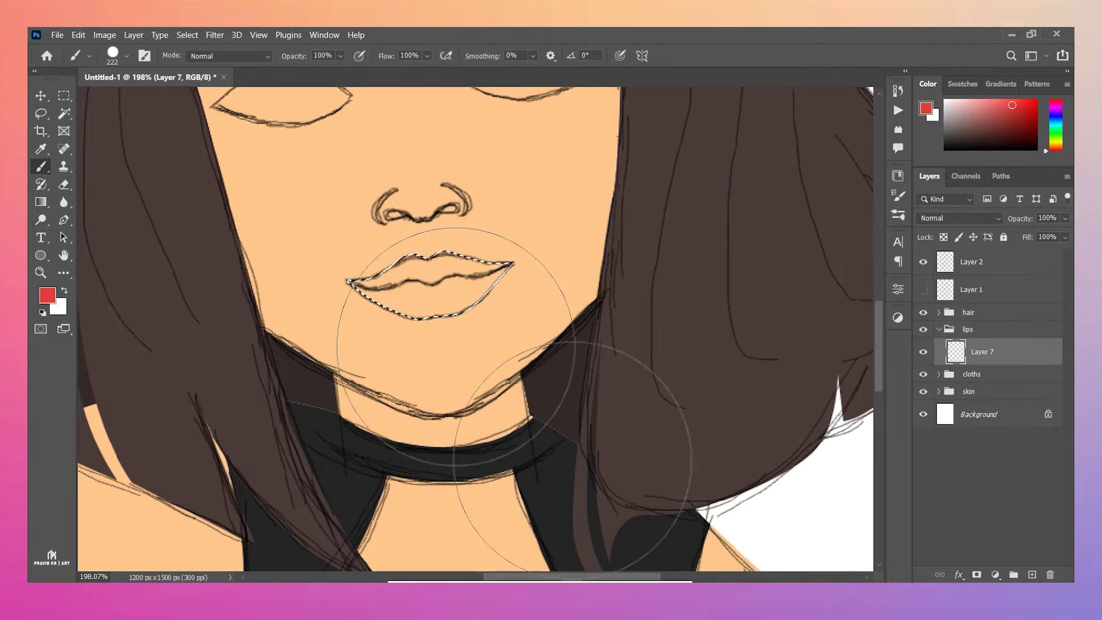
{"action": "left_click_drag", "start_coordinate": [456, 346], "coordinate": [458, 316]}
{"action": "key", "text": "ctrl+d"}
{"action": "left_click", "coordinate": [1014, 575]}
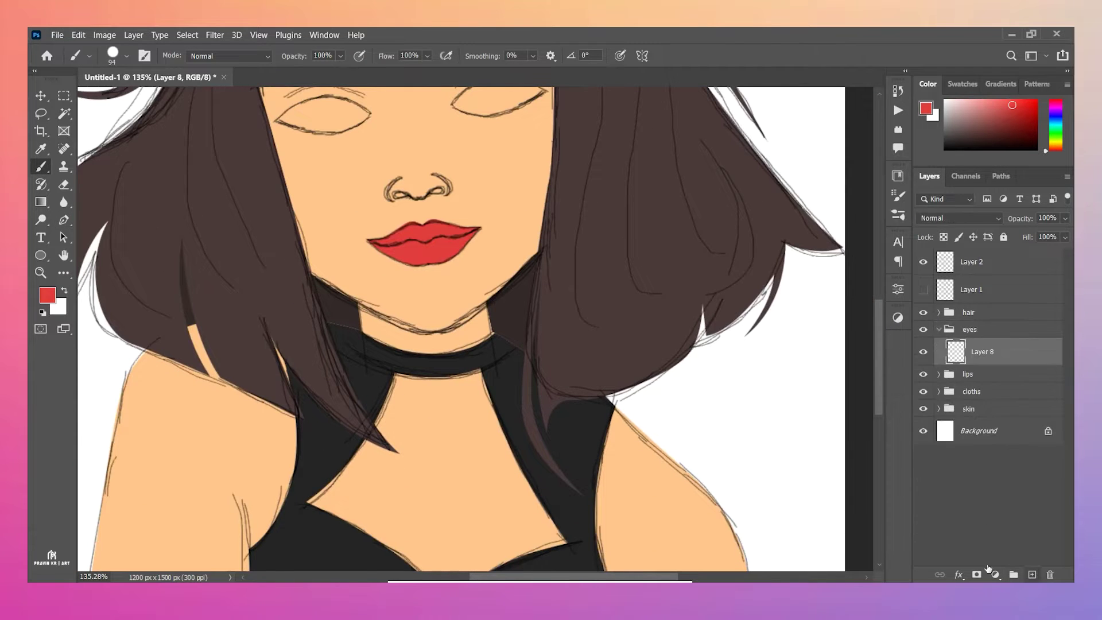
On Layer 2, set up a black 2 px Sketch brush.
{"action": "scroll", "coordinate": [477, 327], "scroll_direction": "up", "scroll_amount": 2}
{"action": "left_click", "coordinate": [972, 262]}
{"action": "right_click", "coordinate": [560, 568]}
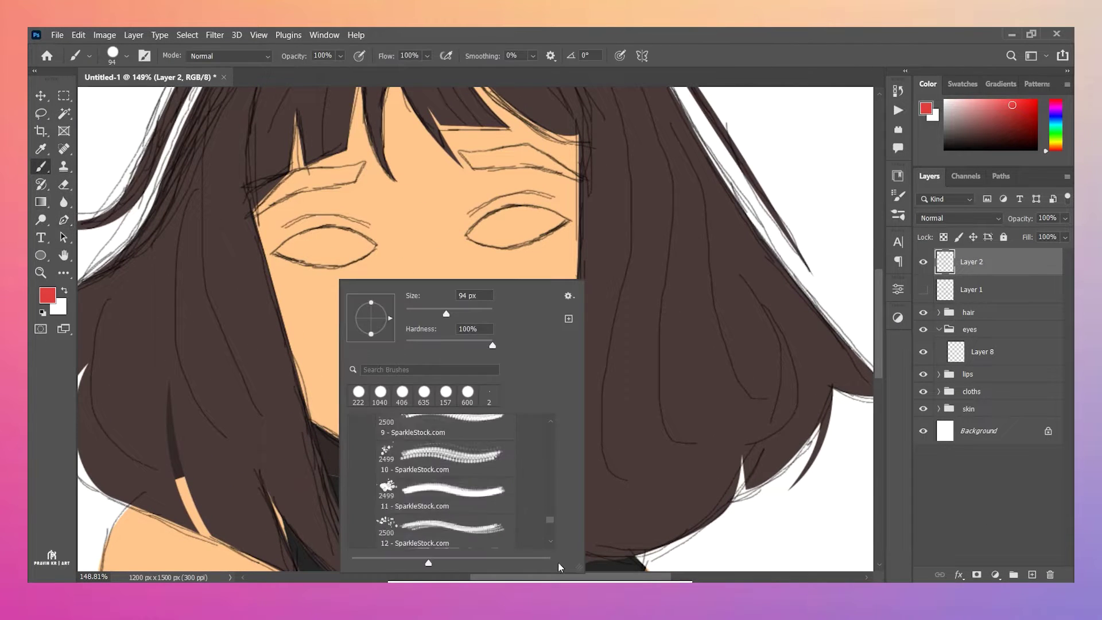
{"action": "scroll", "coordinate": [550, 487], "scroll_direction": "up", "scroll_amount": 3}
{"action": "scroll", "coordinate": [550, 485], "scroll_direction": "up", "scroll_amount": 3}
{"action": "scroll", "coordinate": [551, 485], "scroll_direction": "up", "scroll_amount": 3}
{"action": "scroll", "coordinate": [551, 485], "scroll_direction": "up", "scroll_amount": 3}
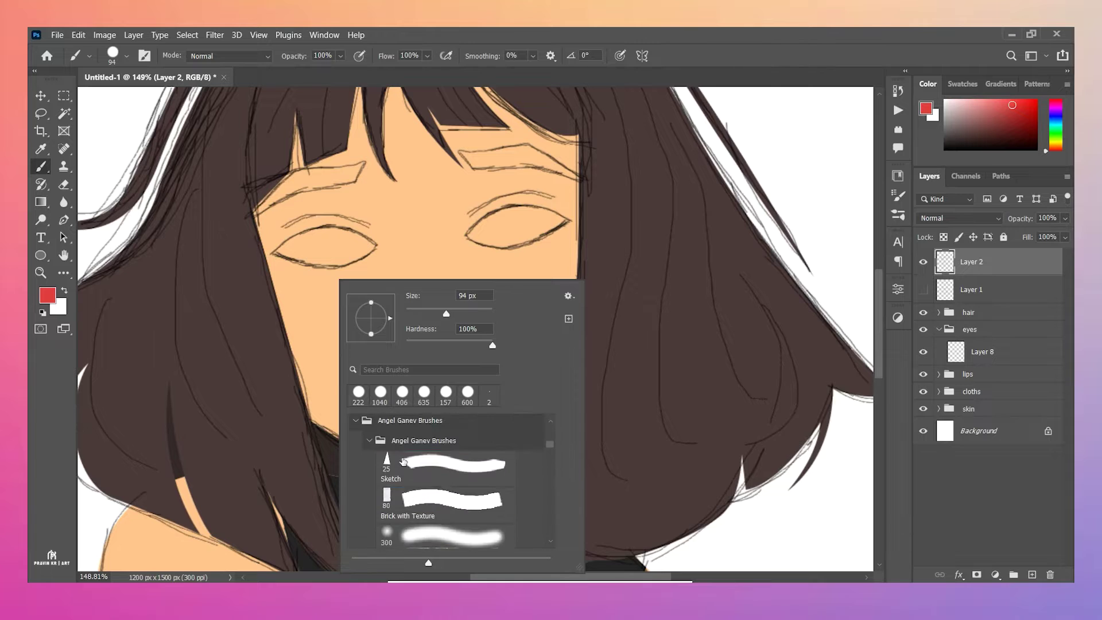
{"action": "double_click", "coordinate": [404, 462]}
{"action": "key", "text": "d"}
{"action": "scroll", "coordinate": [363, 298], "scroll_direction": "up", "scroll_amount": 2}
{"action": "left_click_drag", "start_coordinate": [485, 274], "coordinate": [415, 312]}
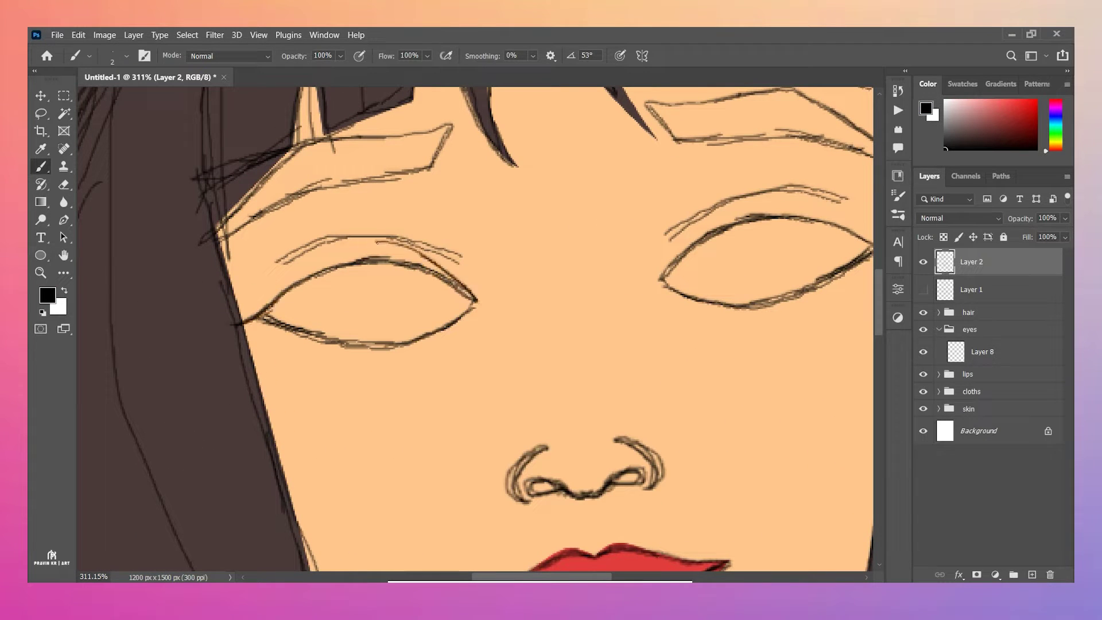
Draw an upper-eyelid crease line and three lash strokes at the left eye's inner corner.
{"action": "left_click_drag", "start_coordinate": [377, 243], "coordinate": [281, 265]}
{"action": "left_click_drag", "start_coordinate": [251, 305], "coordinate": [233, 323]}
{"action": "left_click_drag", "start_coordinate": [281, 280], "coordinate": [228, 324]}
{"action": "left_click_drag", "start_coordinate": [273, 281], "coordinate": [243, 311]}
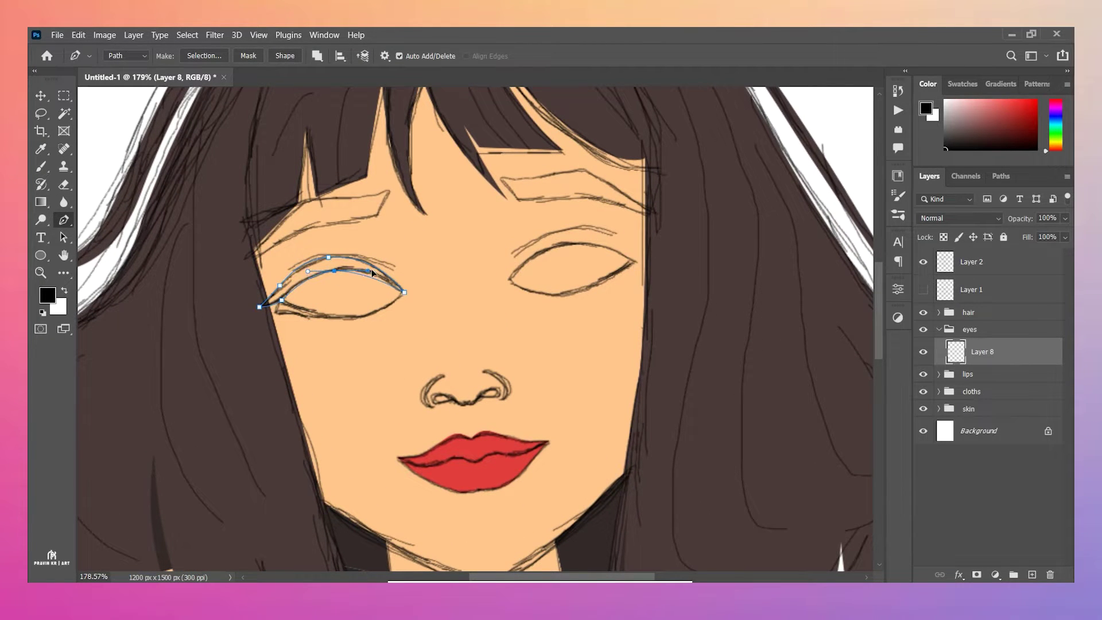
Complete the left-eye lash path and fill it dark brown with the brush.
{"action": "scroll", "coordinate": [354, 320], "scroll_direction": "up", "scroll_amount": 1}
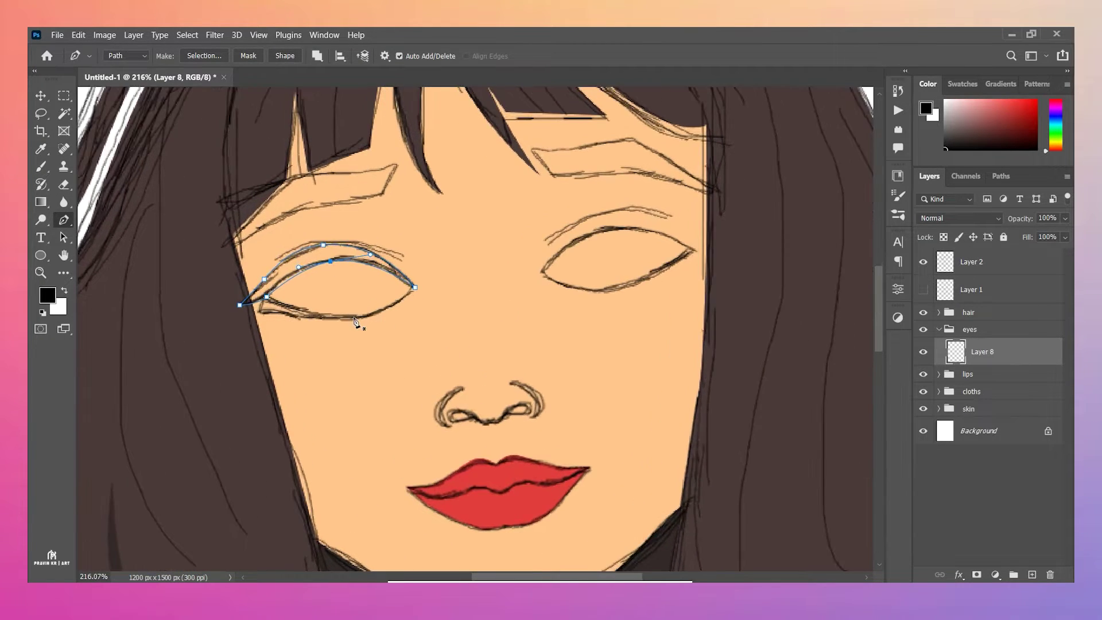
{"action": "left_click", "coordinate": [310, 319]}
{"action": "scroll", "coordinate": [350, 327], "scroll_direction": "up", "scroll_amount": 3}
{"action": "scroll", "coordinate": [379, 343], "scroll_direction": "up", "scroll_amount": 1}
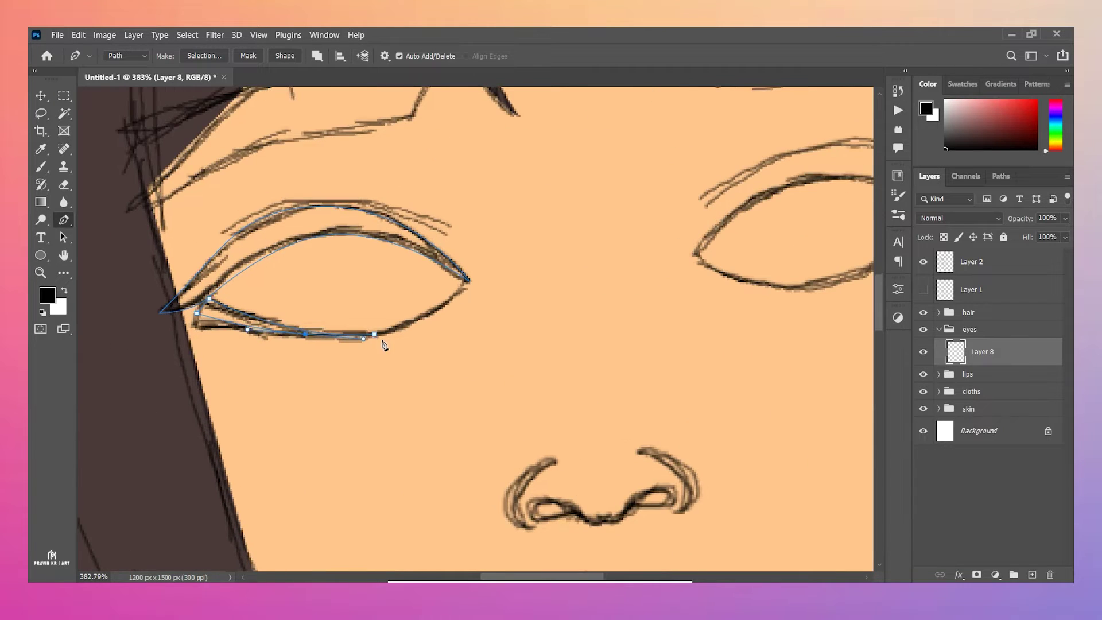
{"action": "scroll", "coordinate": [312, 341], "scroll_direction": "down", "scroll_amount": 3}
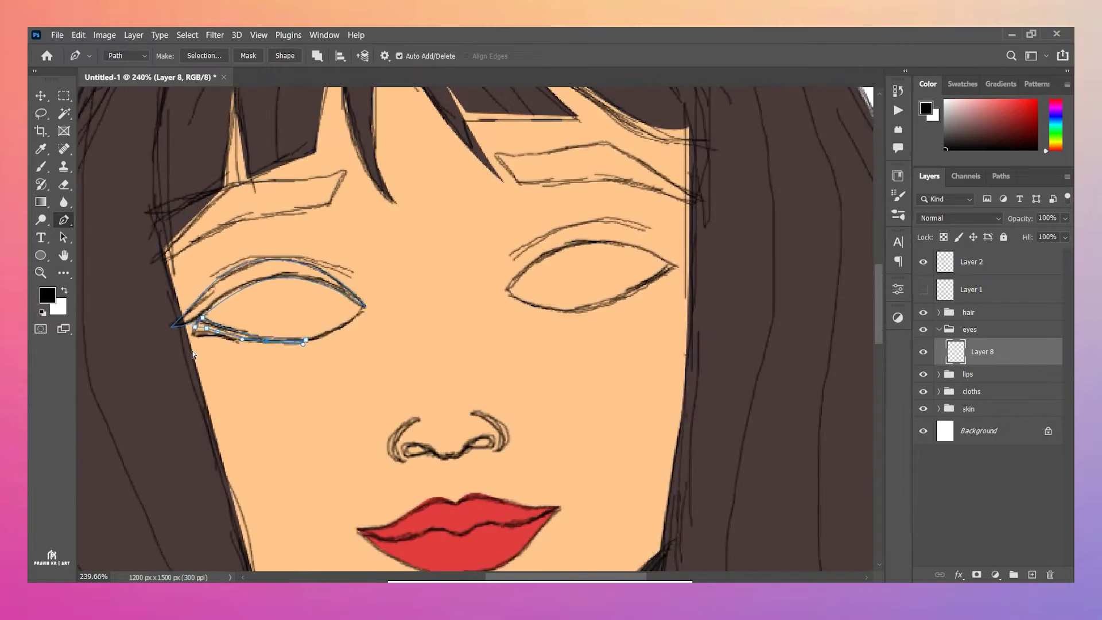
{"action": "key", "text": "ctrl+Return"}
{"action": "key", "text": "b"}
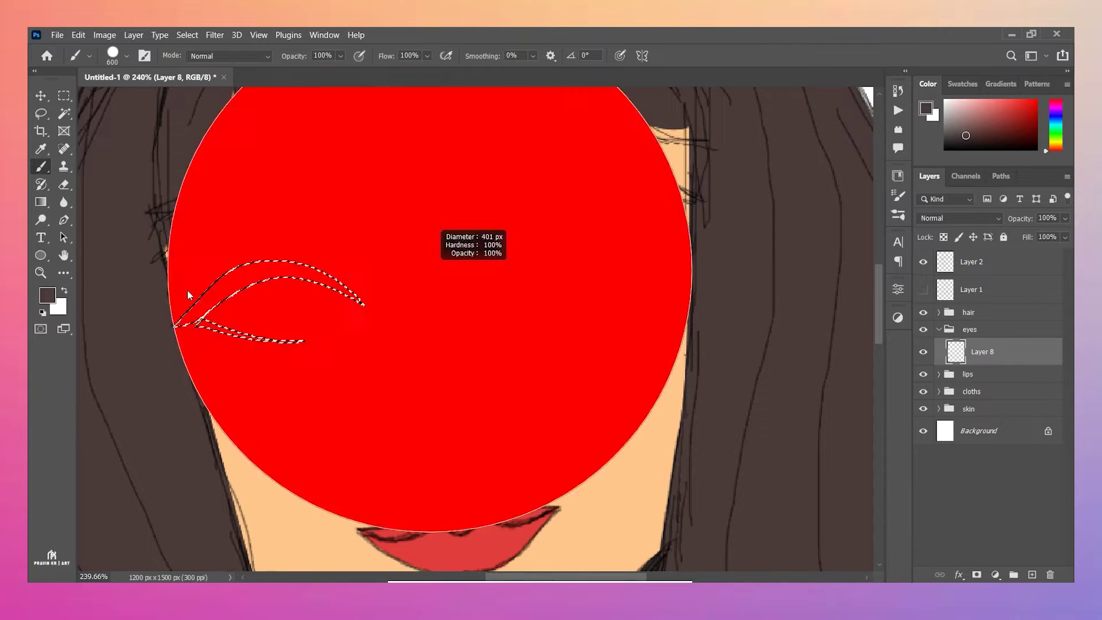
Try duplicating and scaling an eyelash copy, then cancel and undo it.
{"action": "key", "text": "ctrl+j"}
{"action": "key", "text": "ctrl+t"}
{"action": "left_click_drag", "start_coordinate": [268, 301], "coordinate": [443, 283]}
{"action": "mouse_move", "coordinate": [544, 282]}
{"action": "left_mouse_down"}
{"action": "mouse_move", "coordinate": [517, 287]}
{"action": "mouse_move", "coordinate": [577, 287]}
{"action": "left_mouse_up"}
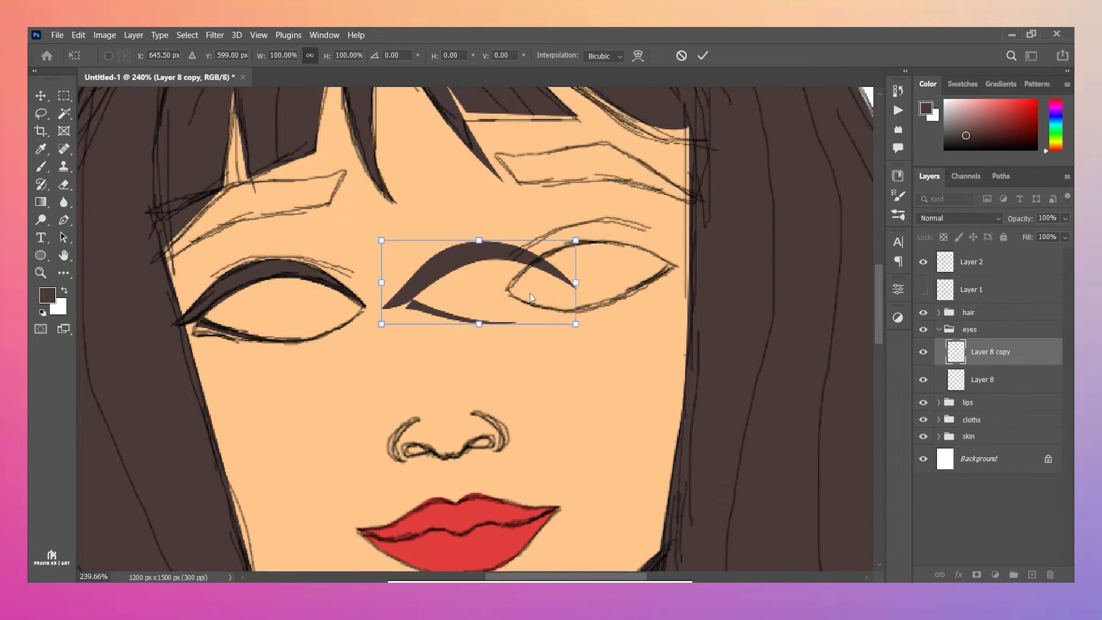
{"action": "key", "text": "Escape"}
{"action": "key", "text": "ctrl+z"}
Place a horizontally flipped, rotated lash copy over the right eye and merge it with Layer 8.
{"action": "mouse_move", "coordinate": [326, 282]}
{"action": "left_mouse_down"}
{"action": "mouse_move", "coordinate": [618, 278]}
{"action": "mouse_move", "coordinate": [670, 291]}
{"action": "left_mouse_up"}
{"action": "key", "text": "ctrl+t"}
{"action": "right_click", "coordinate": [552, 270]}
{"action": "left_click", "coordinate": [580, 534]}
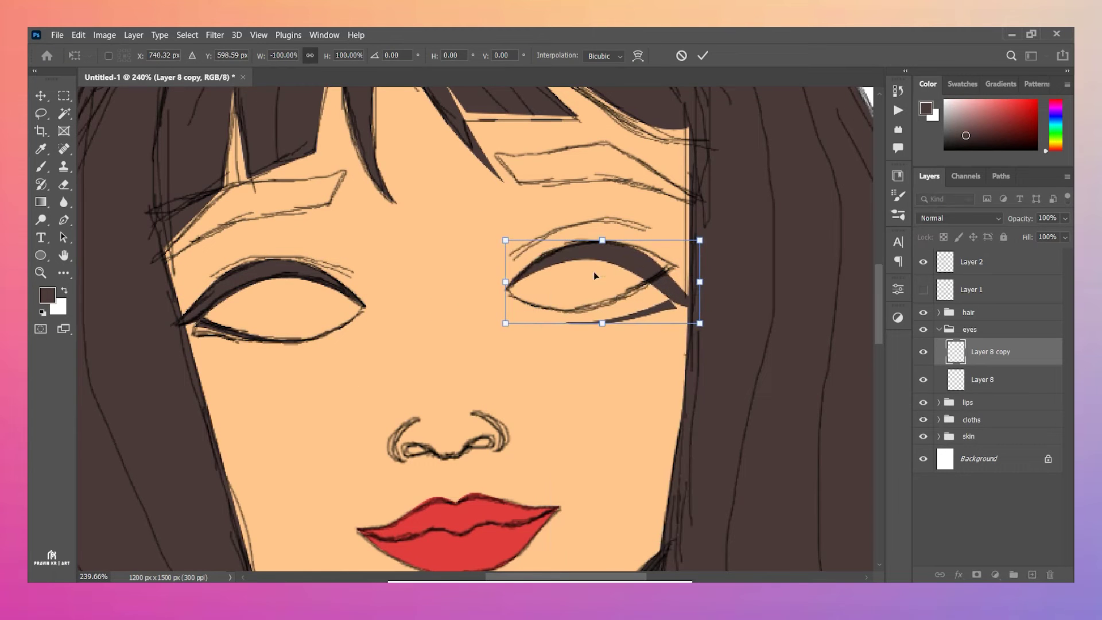
{"action": "left_click_drag", "start_coordinate": [603, 283], "coordinate": [603, 259]}
{"action": "left_click_drag", "start_coordinate": [711, 245], "coordinate": [714, 241]}
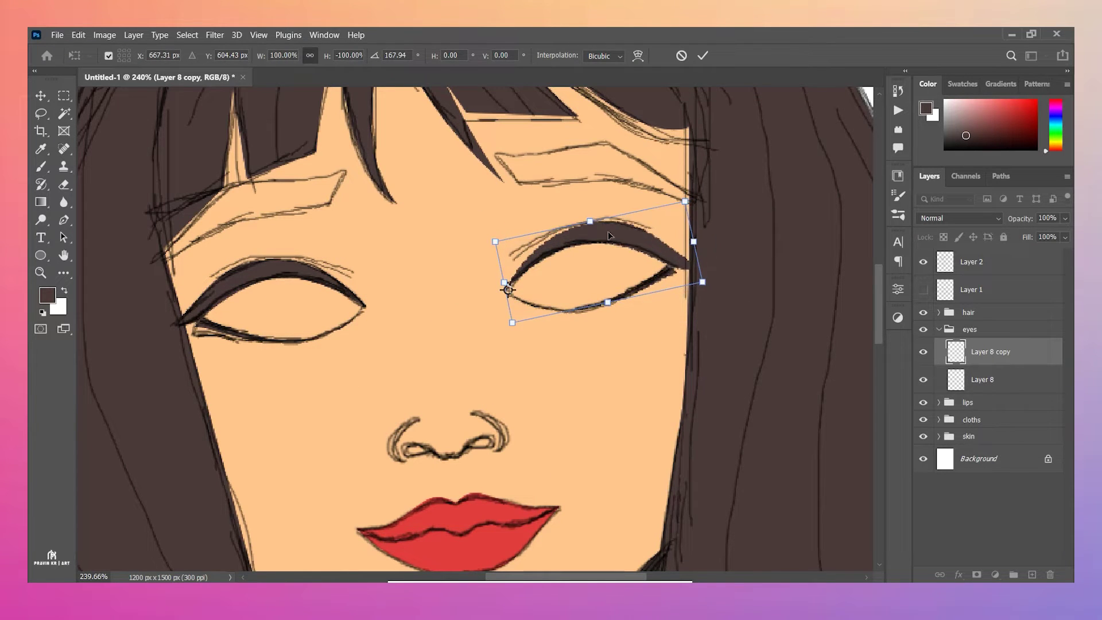
{"action": "key", "text": "Return"}
{"action": "left_click", "coordinate": [988, 379], "text": "shift"}
{"action": "key", "text": "ctrl+e"}
{"action": "key", "text": "p"}
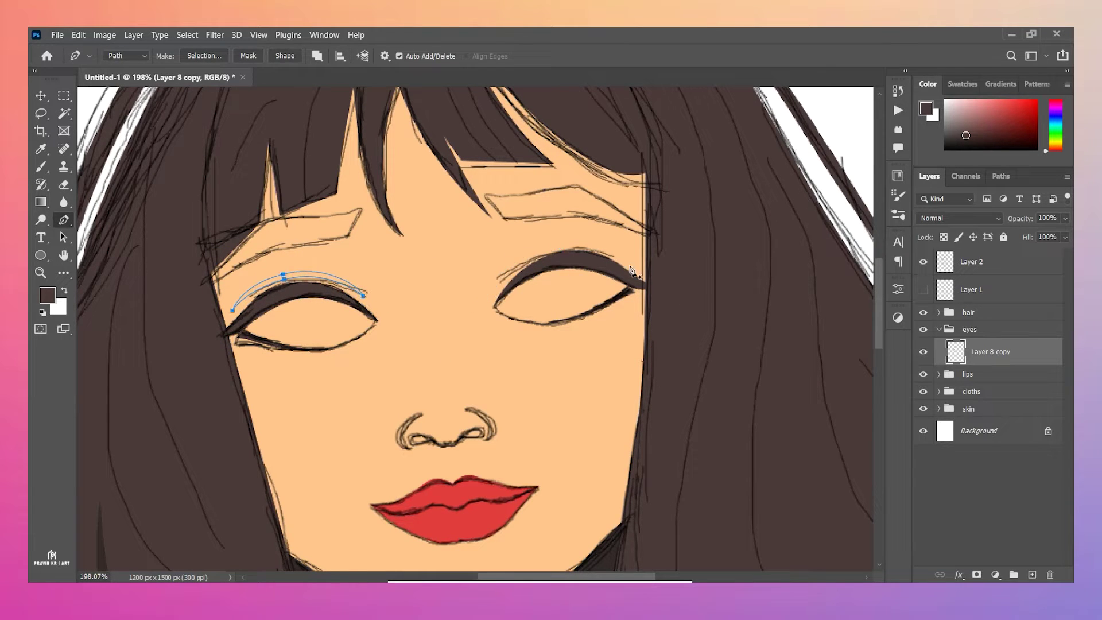
Fill the right-eye lash stroke dark, then pen-trace the left eyebrow and fill it dark brown.
{"action": "key", "text": "b"}
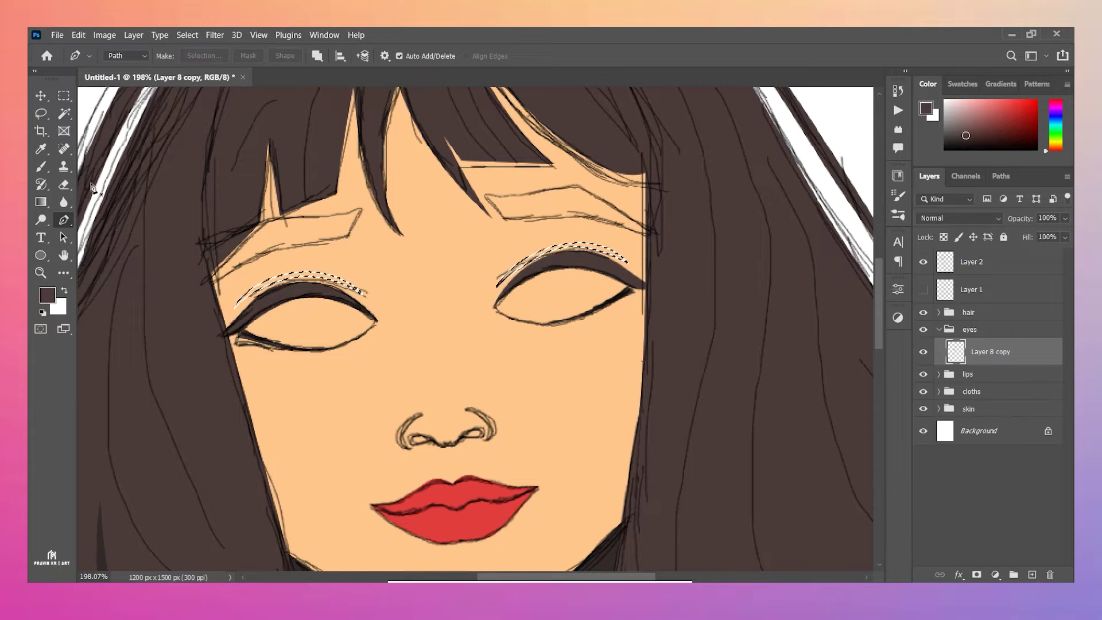
{"action": "key", "text": "Return"}
{"action": "left_click", "coordinate": [64, 220]}
{"action": "left_click", "coordinate": [362, 208]}
{"action": "left_click", "coordinate": [347, 236]}
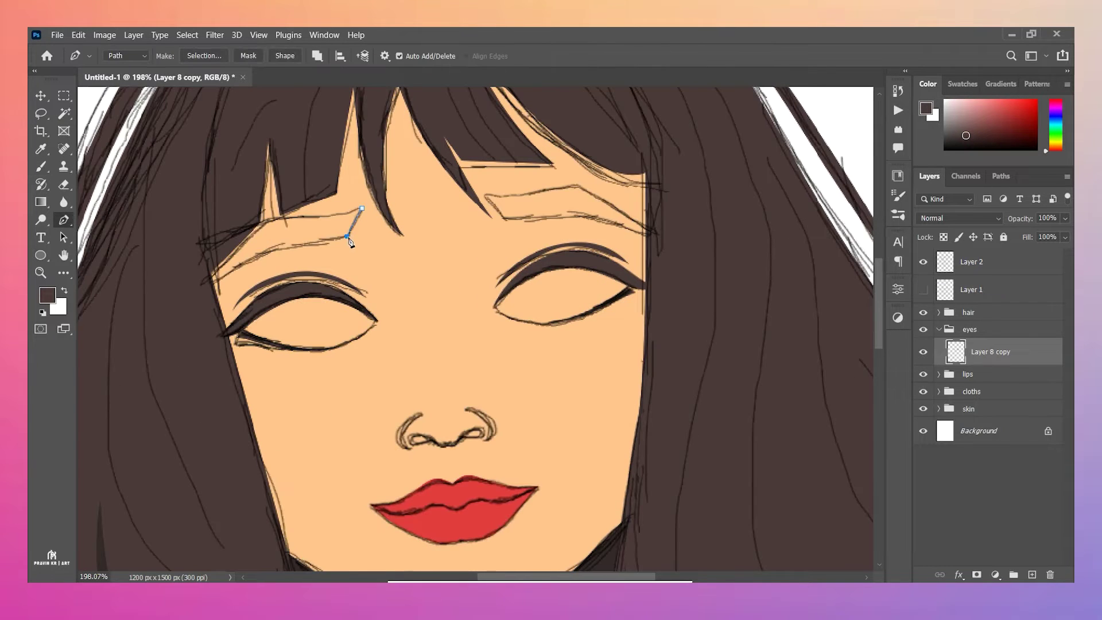
{"action": "left_click_drag", "start_coordinate": [265, 264], "coordinate": [269, 245]}
{"action": "left_click", "coordinate": [319, 242]}
{"action": "key", "text": "b"}
{"action": "key", "text": "Return"}
Copy the left eyebrow, flip it horizontally and place it over the right eye.
{"action": "key", "text": "v"}
{"action": "key", "text": "l"}
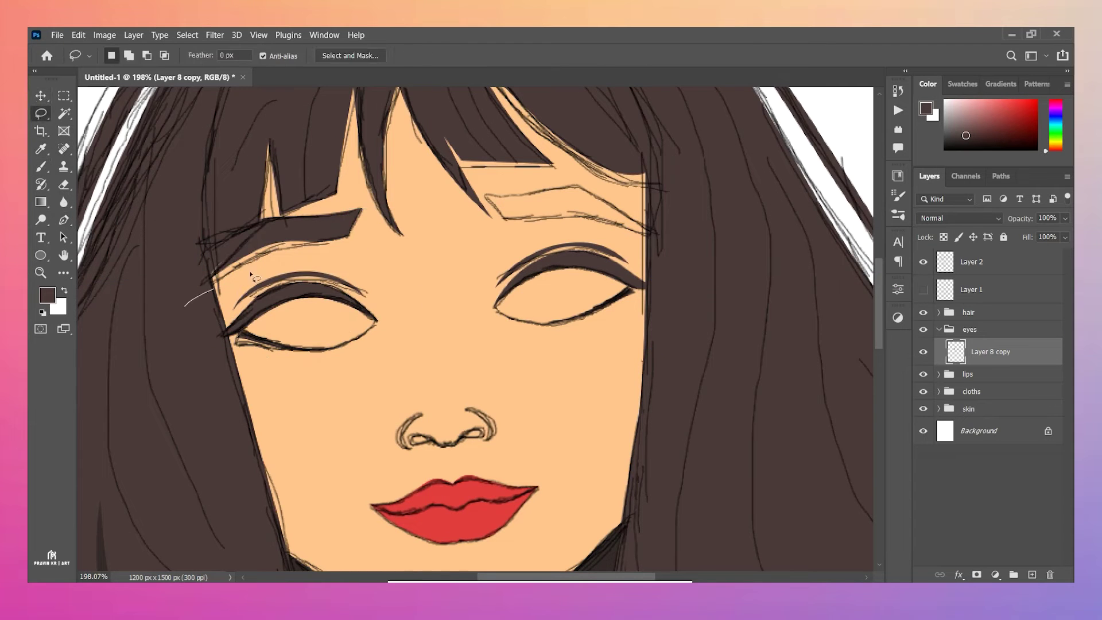
{"action": "left_click_drag", "start_coordinate": [251, 276], "coordinate": [545, 212]}
{"action": "key", "text": "ctrl+t"}
{"action": "right_click", "coordinate": [544, 212]}
{"action": "left_click", "coordinate": [591, 476]}
{"action": "mouse_move", "coordinate": [592, 476]}
{"action": "left_mouse_down"}
{"action": "mouse_move", "coordinate": [505, 204]}
{"action": "mouse_move", "coordinate": [659, 228]}
{"action": "left_mouse_up"}
{"action": "key", "text": "Return"}
Outline the right eyebrow's tip as a selection and ready the Eraser with a chosen brush.
{"action": "right_click", "coordinate": [40, 113]}
{"action": "left_click", "coordinate": [86, 123]}
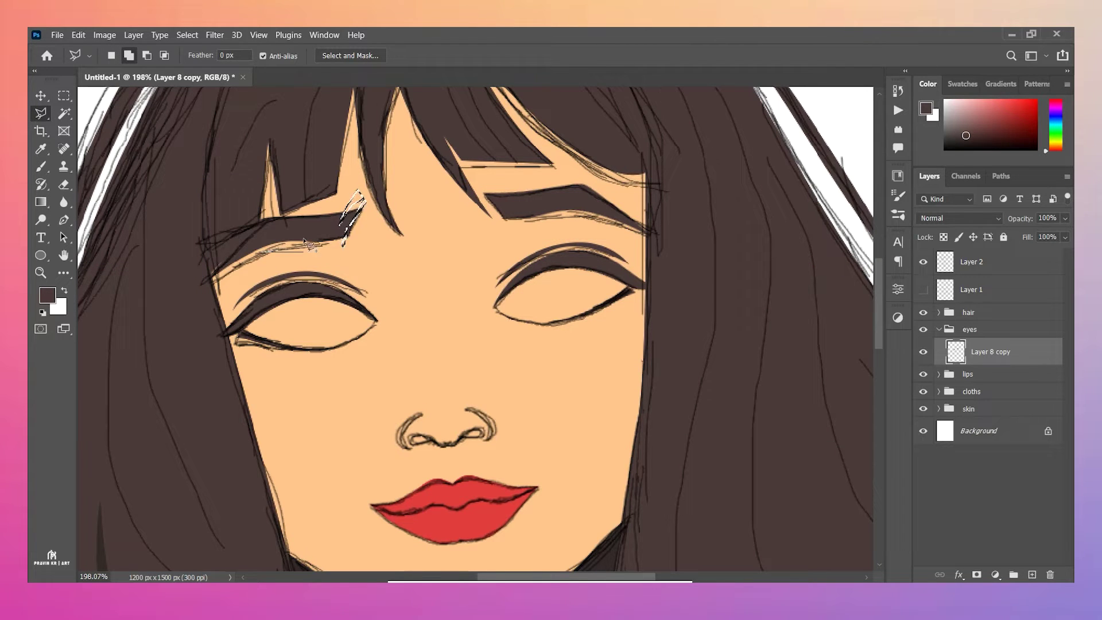
{"action": "left_click", "coordinate": [559, 211]}
{"action": "left_click", "coordinate": [531, 221]}
{"action": "left_click", "coordinate": [518, 236]}
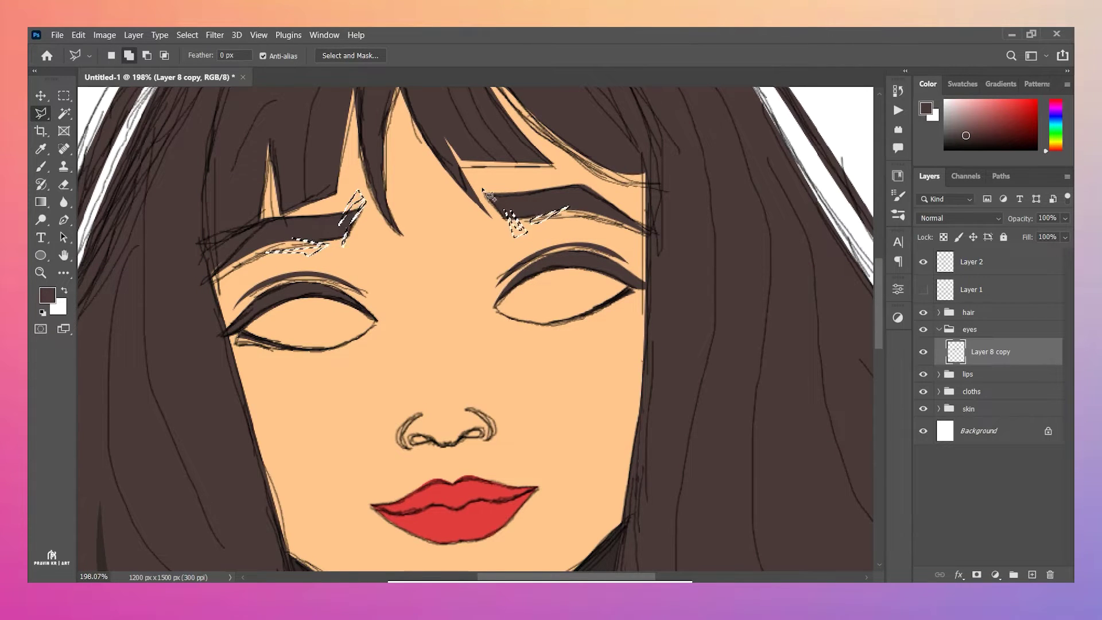
{"action": "left_click", "coordinate": [504, 211]}
{"action": "left_click", "coordinate": [489, 184]}
{"action": "left_click", "coordinate": [566, 208]}
{"action": "key", "text": "e"}
{"action": "right_click", "coordinate": [438, 266]}
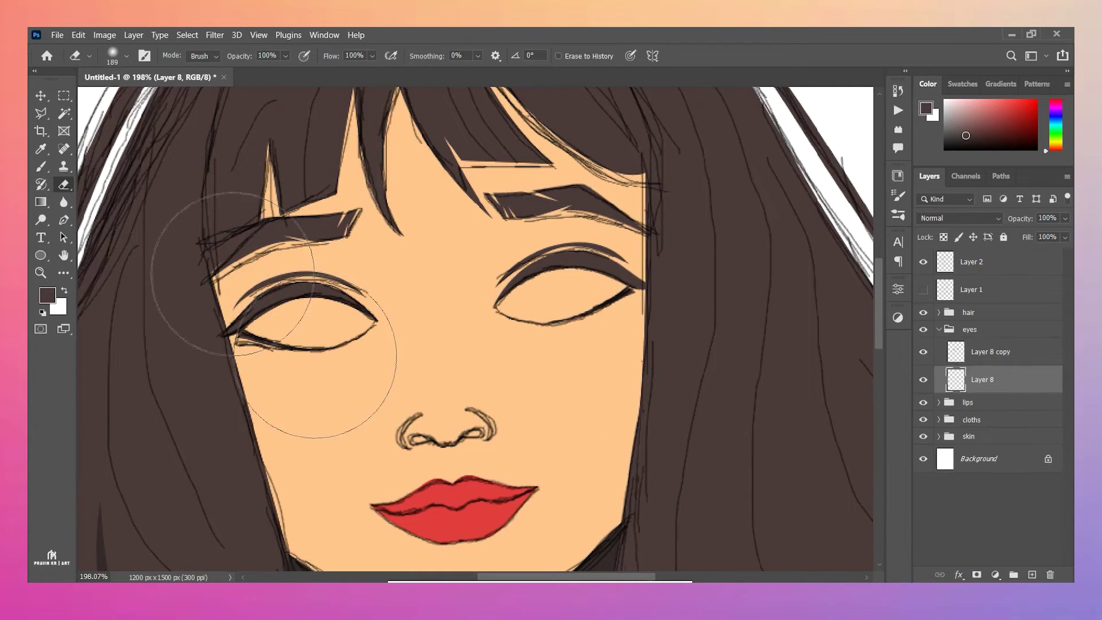
Start tracing the left eye and fade the sketch layer's opacity.
{"action": "left_click", "coordinate": [239, 331]}
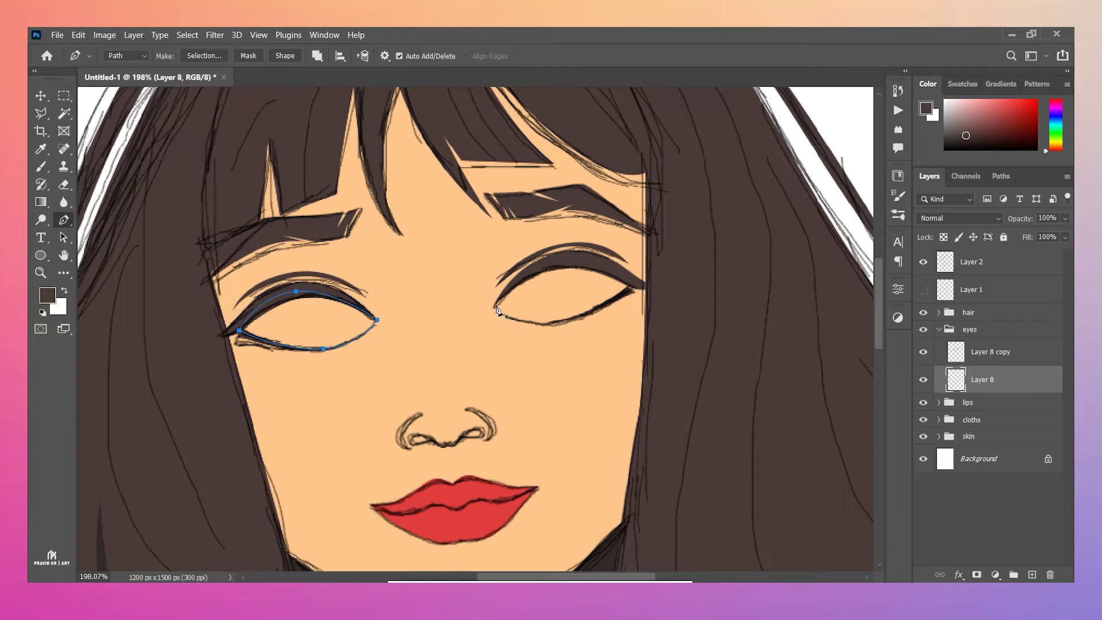
{"action": "left_click", "coordinate": [924, 262]}
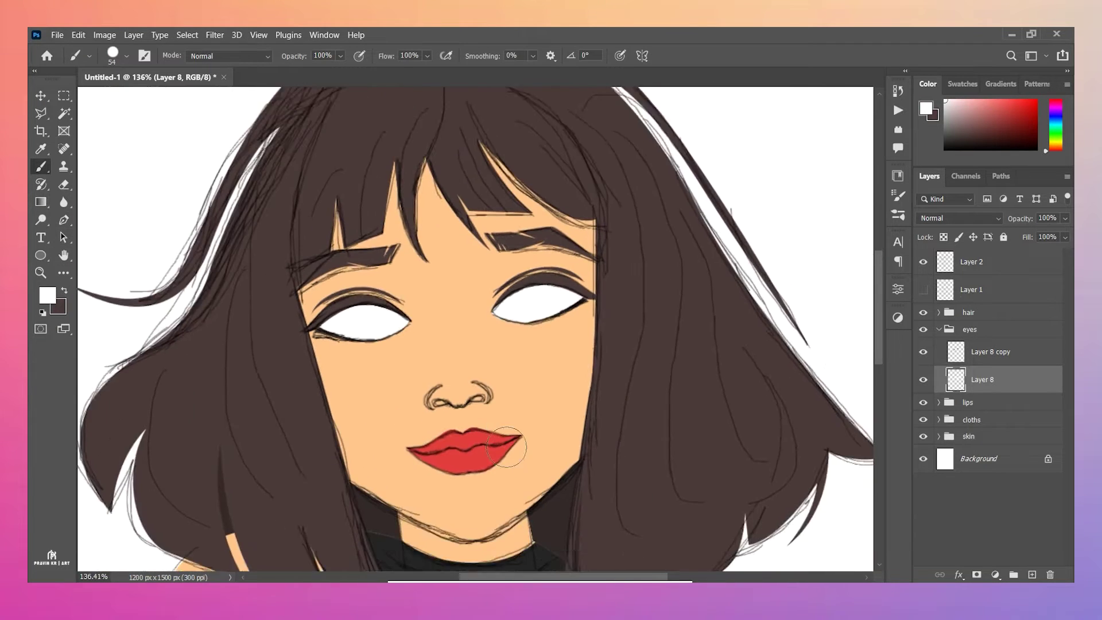
{"action": "left_click_drag", "start_coordinate": [1020, 218], "coordinate": [982, 226]}
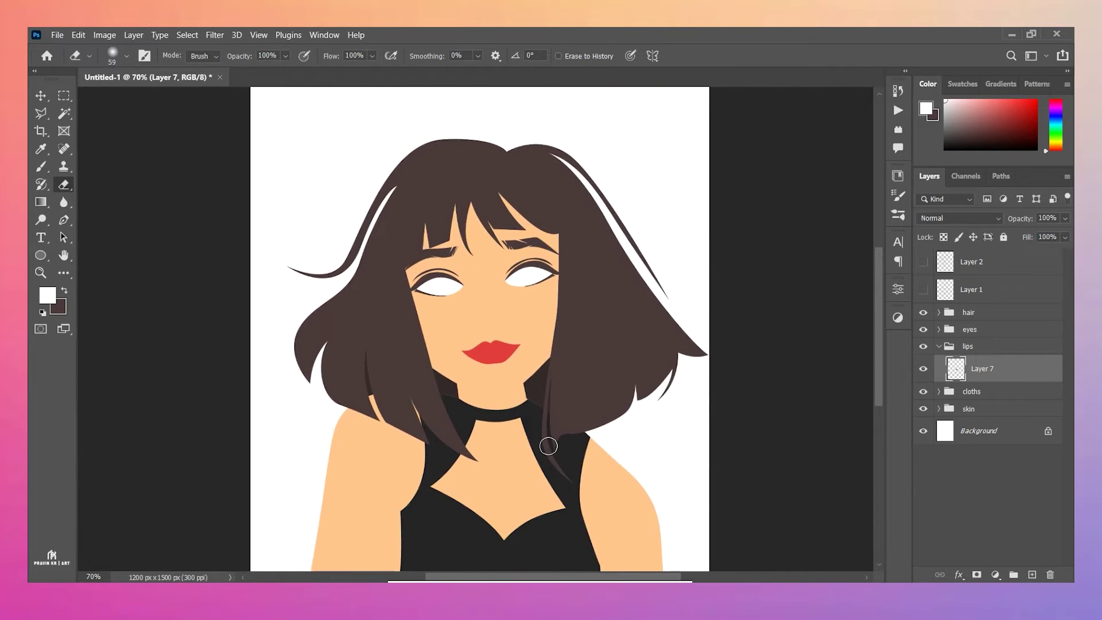
Repaint the top of the hair smoother and rescale the nose stroke into place.
{"action": "key", "text": "b"}
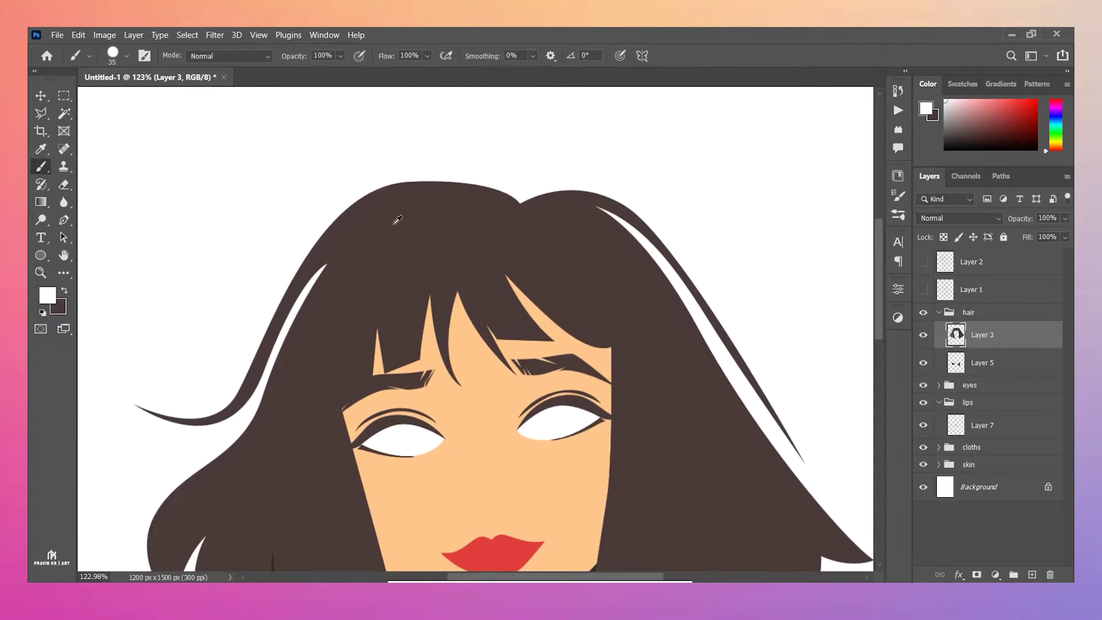
{"action": "mouse_move", "coordinate": [393, 213]}
{"action": "left_mouse_down"}
{"action": "mouse_move", "coordinate": [468, 197]}
{"action": "mouse_move", "coordinate": [510, 202]}
{"action": "mouse_move", "coordinate": [376, 226]}
{"action": "left_mouse_up"}
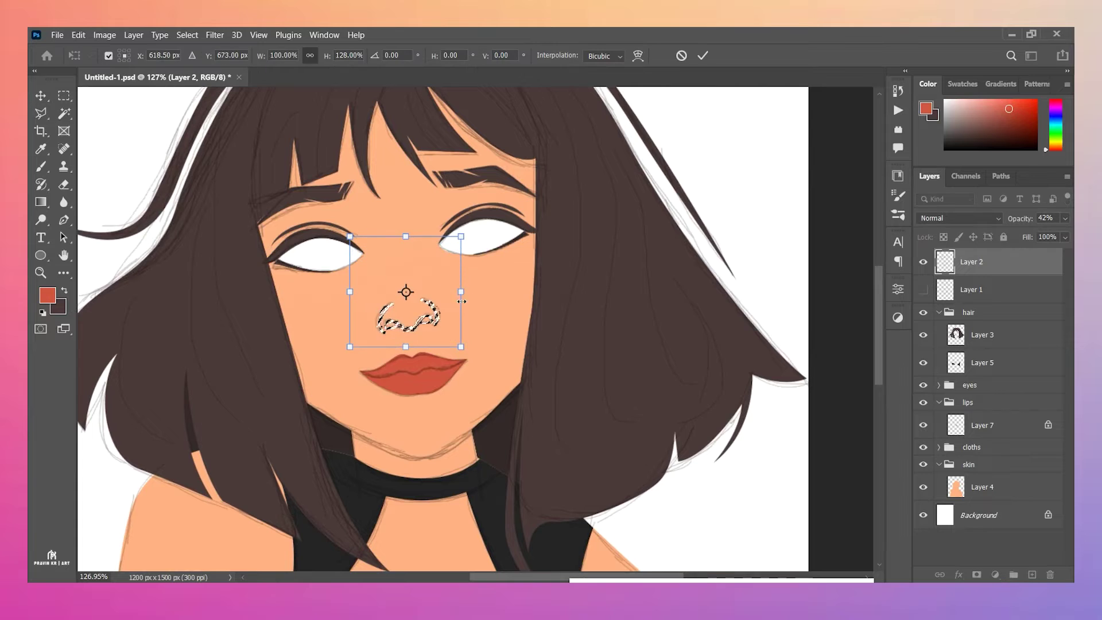
{"action": "left_click_drag", "start_coordinate": [461, 301], "coordinate": [468, 300]}
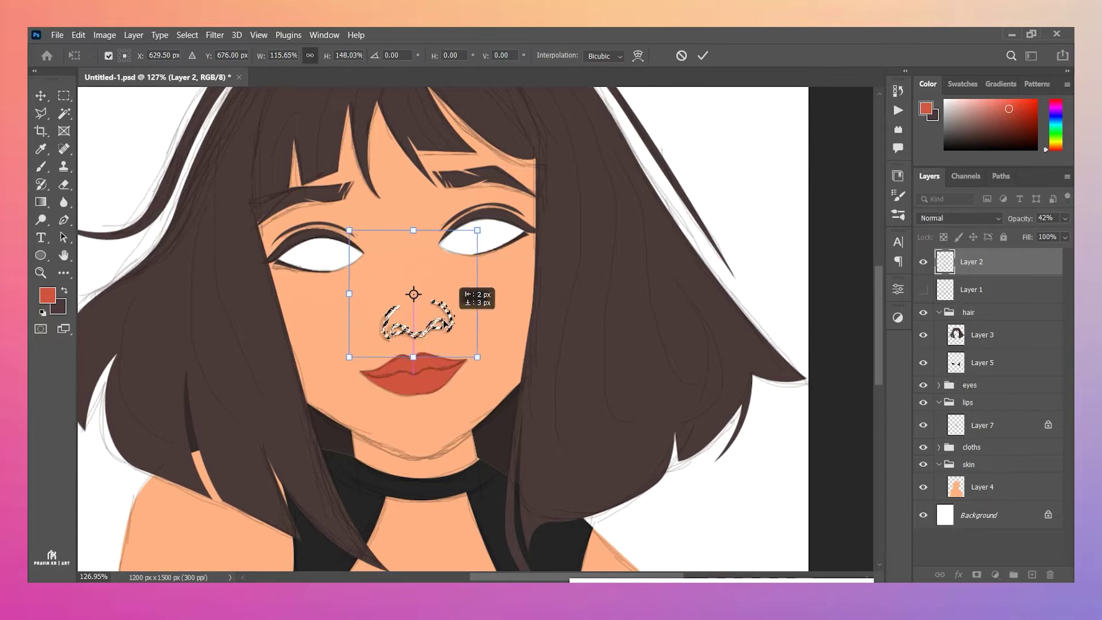
{"action": "key", "text": "Return"}
{"action": "scroll", "coordinate": [584, 381], "scroll_direction": "down", "scroll_amount": 2}
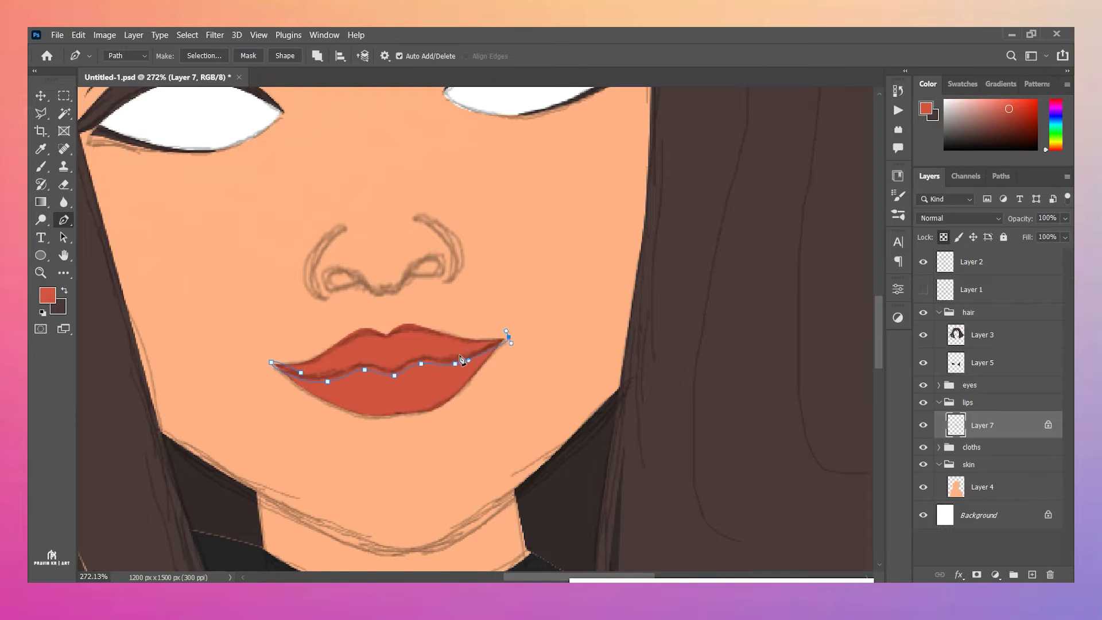
Paint a darker line along the lips' parting line.
{"action": "key", "text": "ctrl+Return"}
{"action": "left_click", "coordinate": [47, 295]}
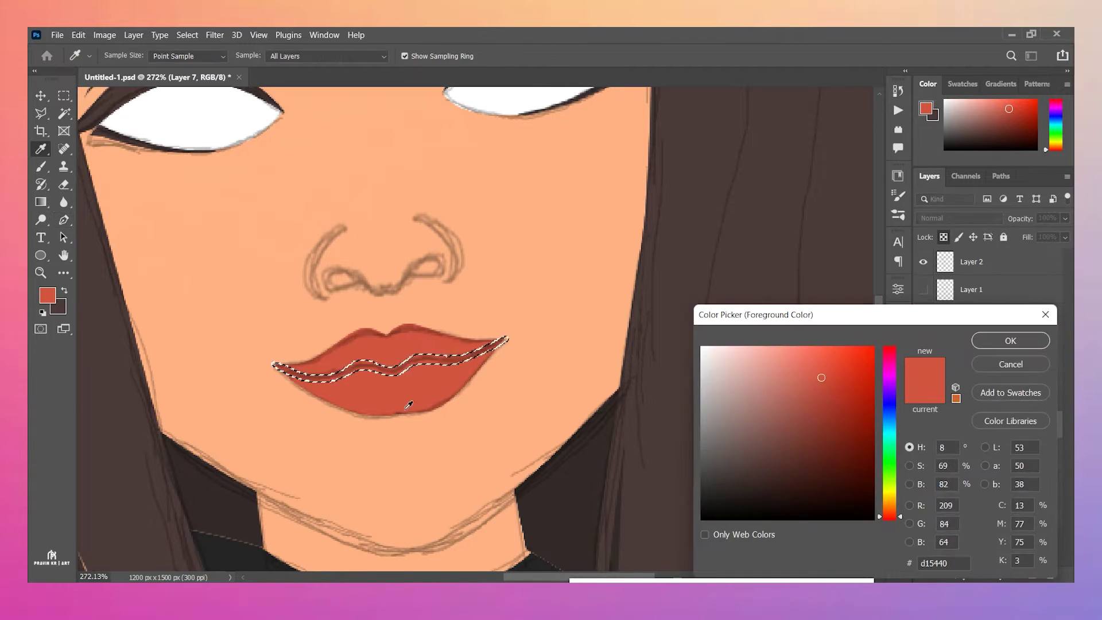
{"action": "left_click", "coordinate": [829, 413]}
{"action": "left_click", "coordinate": [997, 340]}
{"action": "key", "text": "b"}
{"action": "left_click_drag", "start_coordinate": [275, 368], "coordinate": [506, 342]}
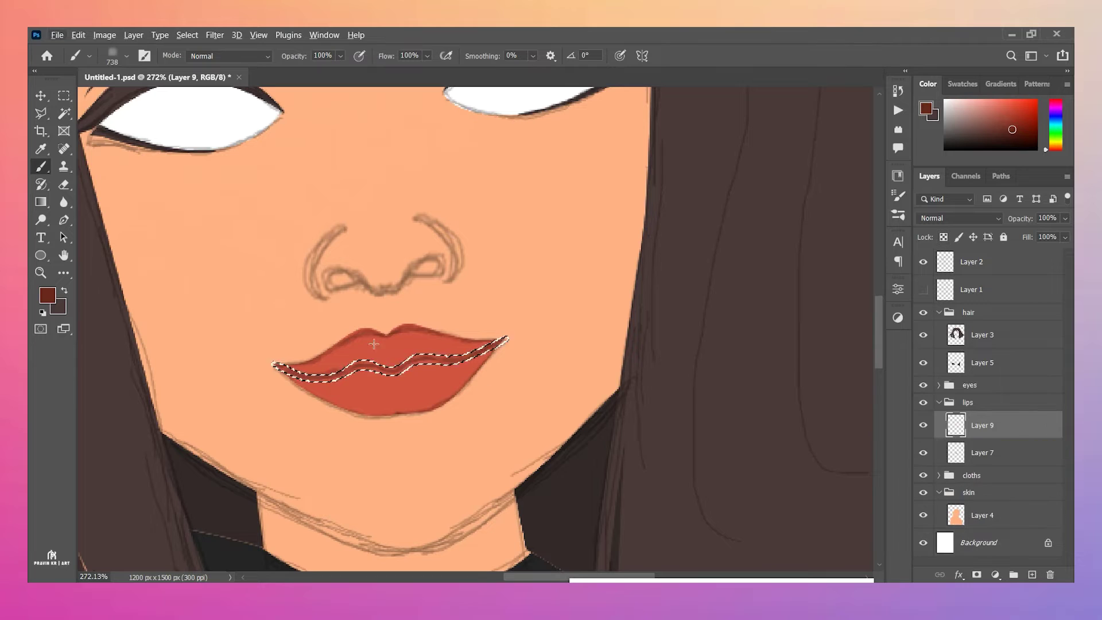
{"action": "key", "text": "ctrl+d"}
Hide the sketch and trace a closed path around the lower-lip shadow area.
{"action": "left_click", "coordinate": [924, 263]}
{"action": "key", "text": "p"}
{"action": "left_click", "coordinate": [277, 367]}
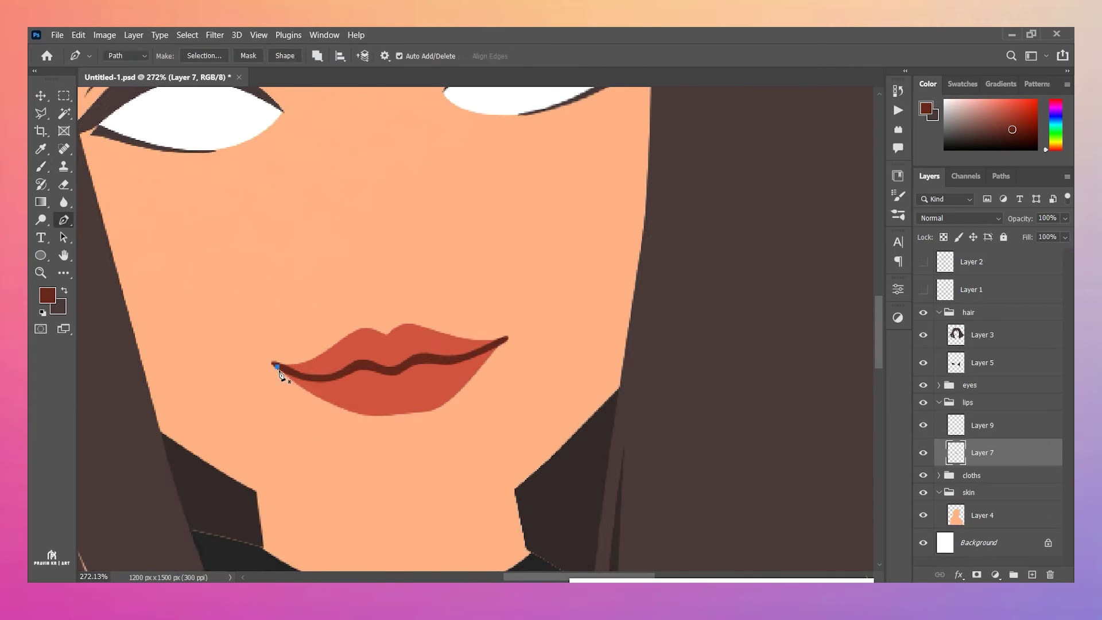
{"action": "left_click", "coordinate": [508, 347]}
{"action": "left_click", "coordinate": [503, 409]}
{"action": "left_click", "coordinate": [408, 447]}
{"action": "left_click", "coordinate": [295, 441]}
{"action": "left_click", "coordinate": [277, 366]}
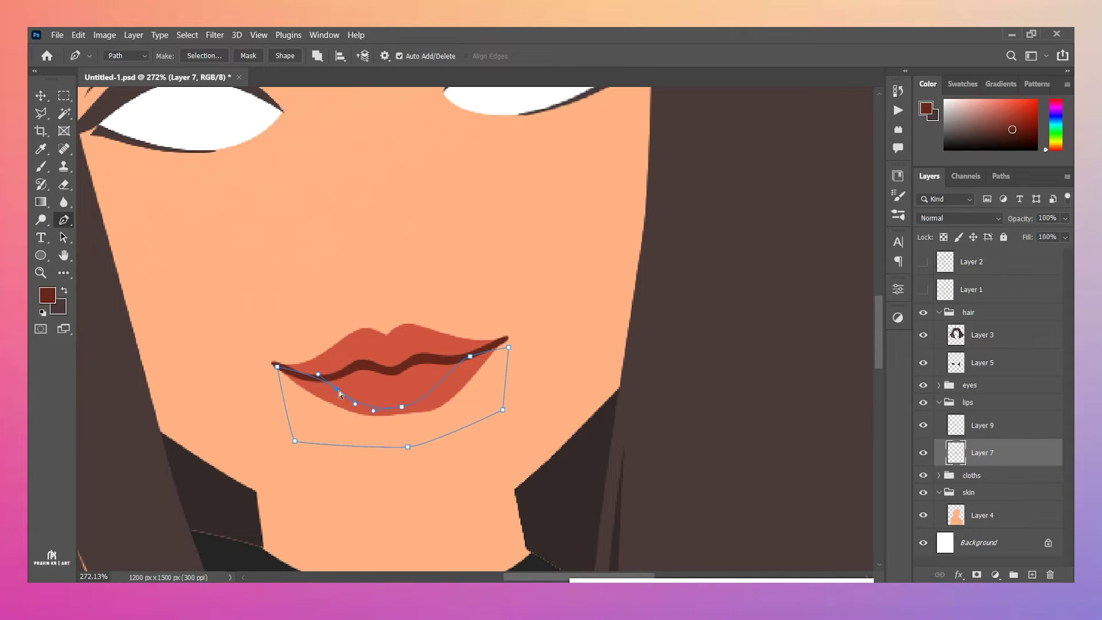
Paint the lower-lip shadow on a new clipped layer.
{"action": "key", "text": "ctrl+Return"}
{"action": "key", "text": "ctrl+shift+alt+n"}
{"action": "key", "text": "b"}
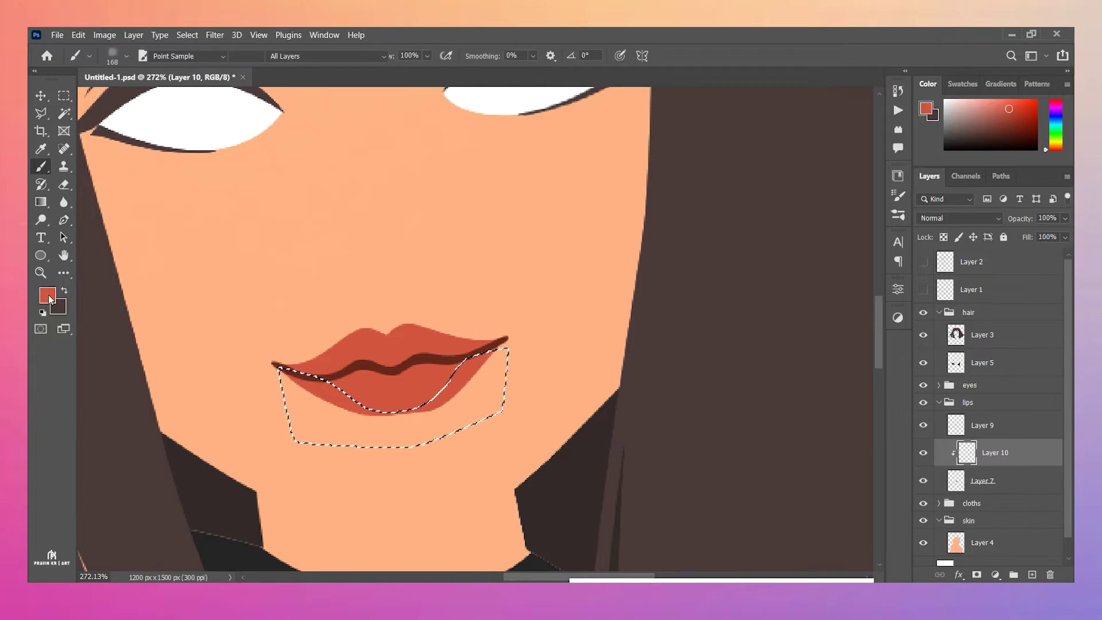
{"action": "key", "text": "ctrl+d"}
{"action": "key", "text": "ctrl+shift+alt+n"}
Trace the upper lip and shade it with a newly picked colour.
{"action": "key", "text": "p"}
{"action": "left_click", "coordinate": [281, 373]}
{"action": "left_click", "coordinate": [340, 389]}
{"action": "left_click", "coordinate": [381, 378]}
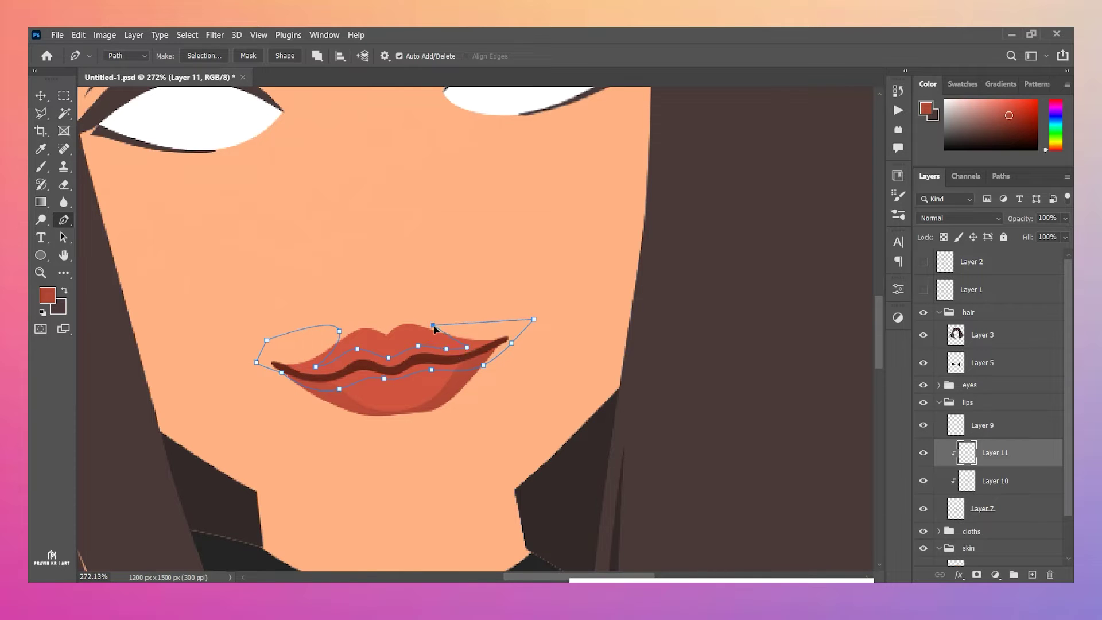
{"action": "key", "text": "ctrl+Return"}
{"action": "left_click", "coordinate": [47, 295]}
{"action": "left_click", "coordinate": [997, 340]}
{"action": "key", "text": "ctrl+d"}
{"action": "scroll", "coordinate": [454, 343], "scroll_direction": "up", "scroll_amount": 1}
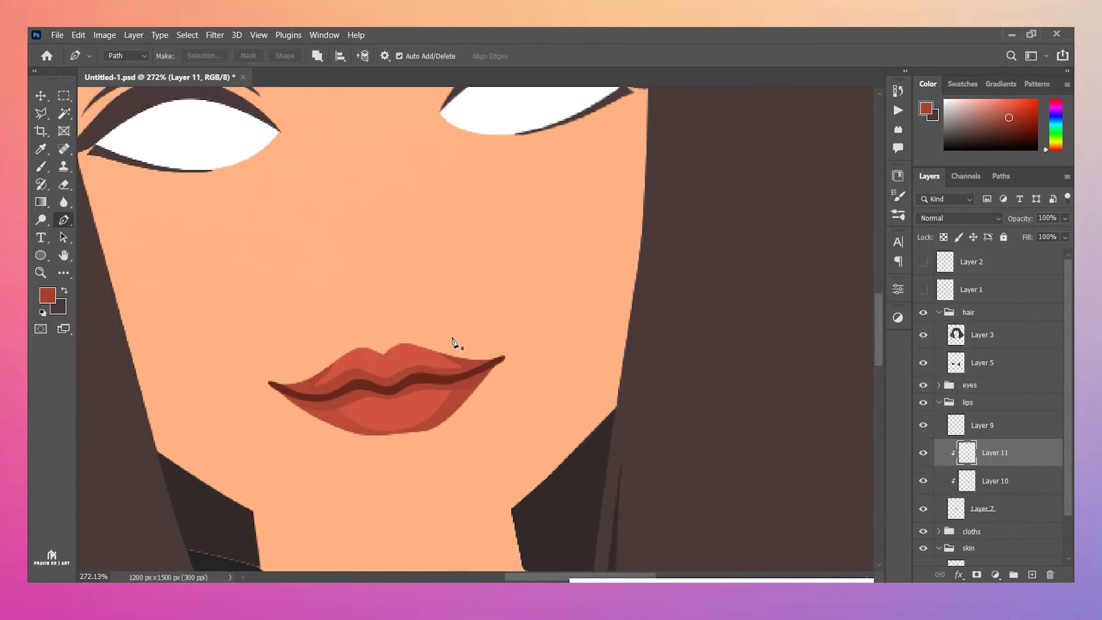
Add a clipped layer and paint a lighter red highlight on the upper lip.
{"action": "key", "text": "ctrl+shift+alt+n"}
{"action": "left_click", "coordinate": [275, 381]}
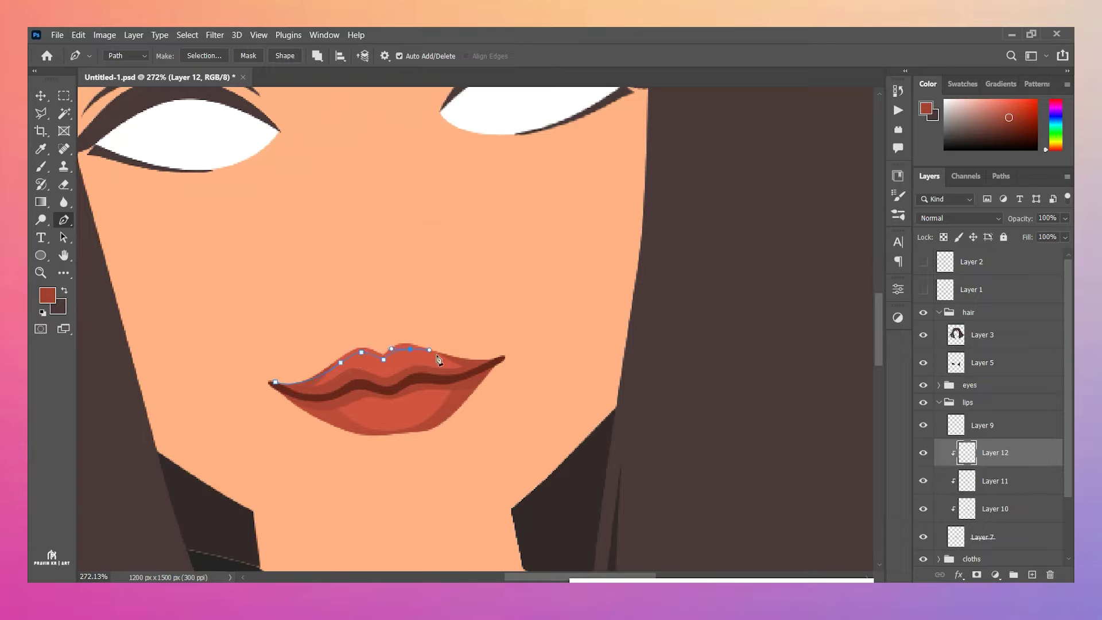
{"action": "key", "text": "ctrl+Return"}
{"action": "left_click", "coordinate": [47, 295]}
{"action": "left_click", "coordinate": [996, 340]}
{"action": "key", "text": "b"}
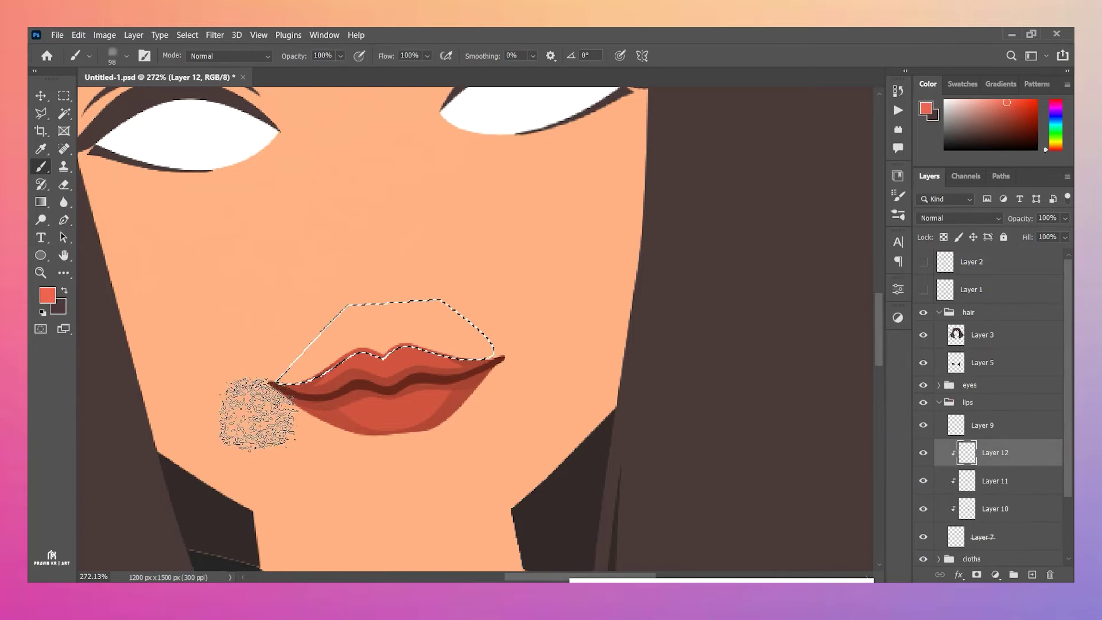
{"action": "key", "text": "ctrl+d"}
Trace a curve on the lower lip and paint a lighter highlight there.
{"action": "key", "text": "p"}
{"action": "left_click", "coordinate": [354, 410]}
{"action": "left_click_drag", "start_coordinate": [374, 406], "coordinate": [383, 406]}
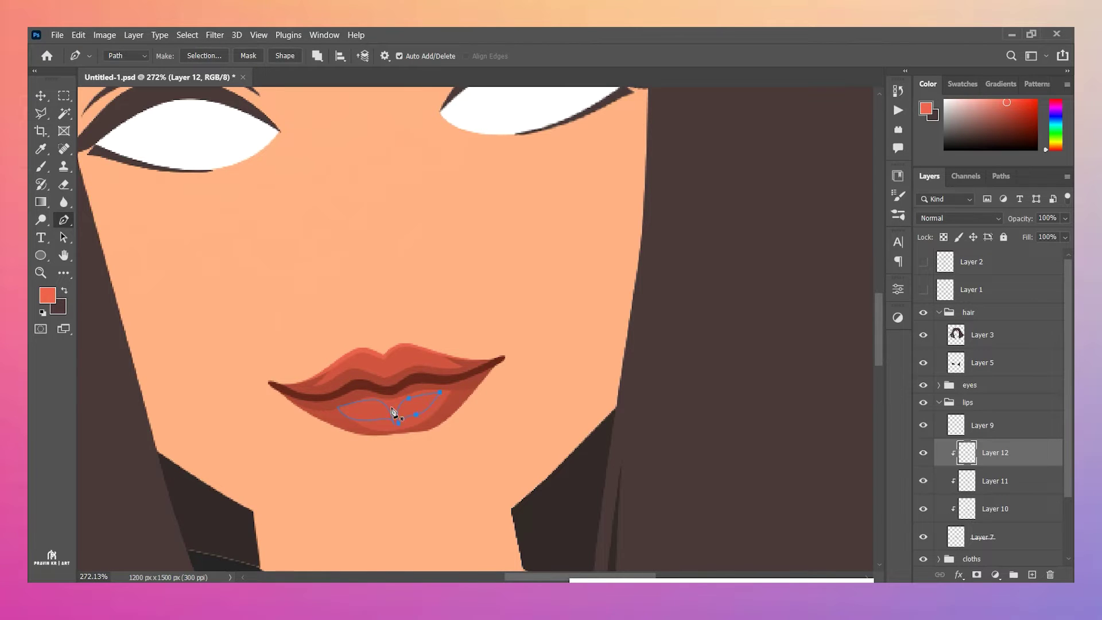
{"action": "key", "text": "ctrl+Return"}
{"action": "key", "text": "b"}
{"action": "key", "text": "ctrl+d"}
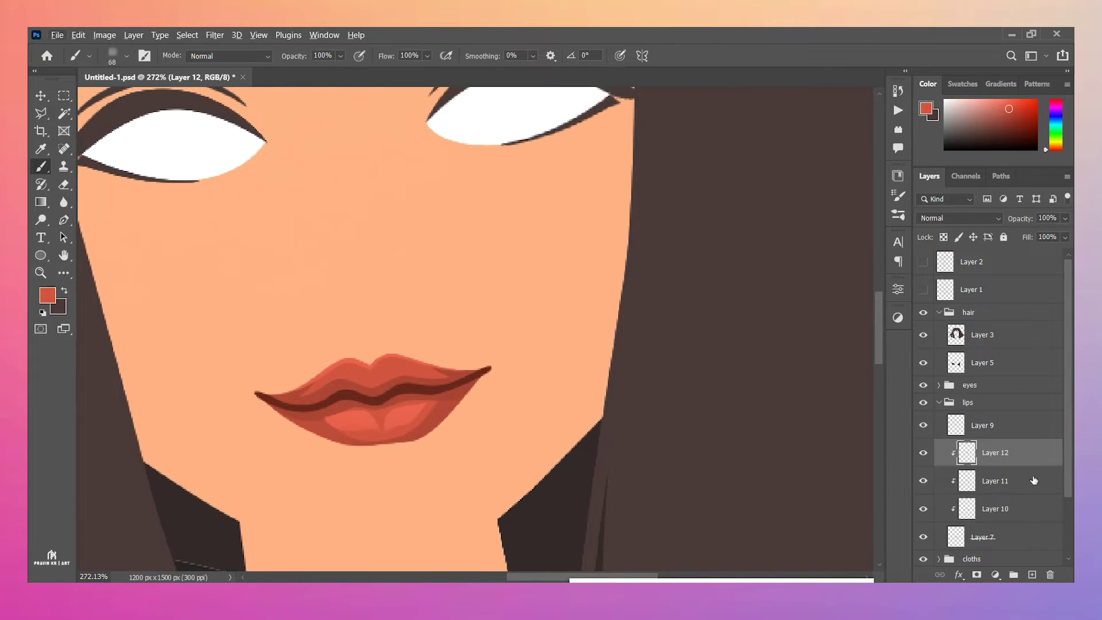
Enlarge the brush, switch to the upper-lip shading layer and collapse the lips layer group.
{"action": "scroll", "coordinate": [452, 382], "scroll_direction": "down", "scroll_amount": 3}
{"action": "scroll", "coordinate": [451, 382], "scroll_direction": "down", "scroll_amount": 2}
{"action": "scroll", "coordinate": [451, 382], "scroll_direction": "up", "scroll_amount": 4}
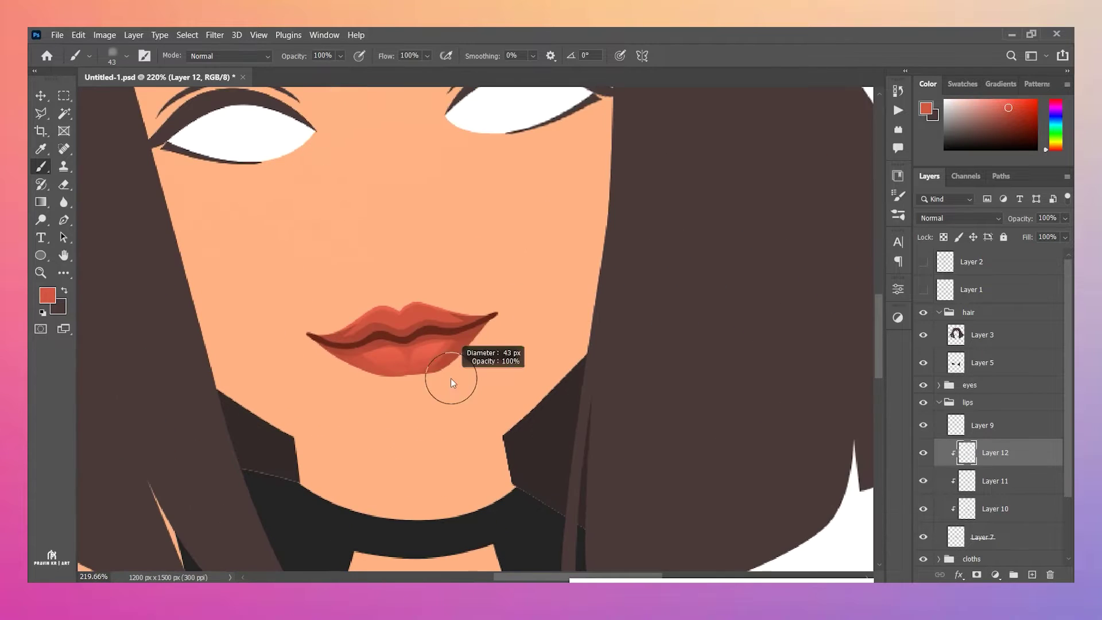
{"action": "key", "text": "bracketright"}
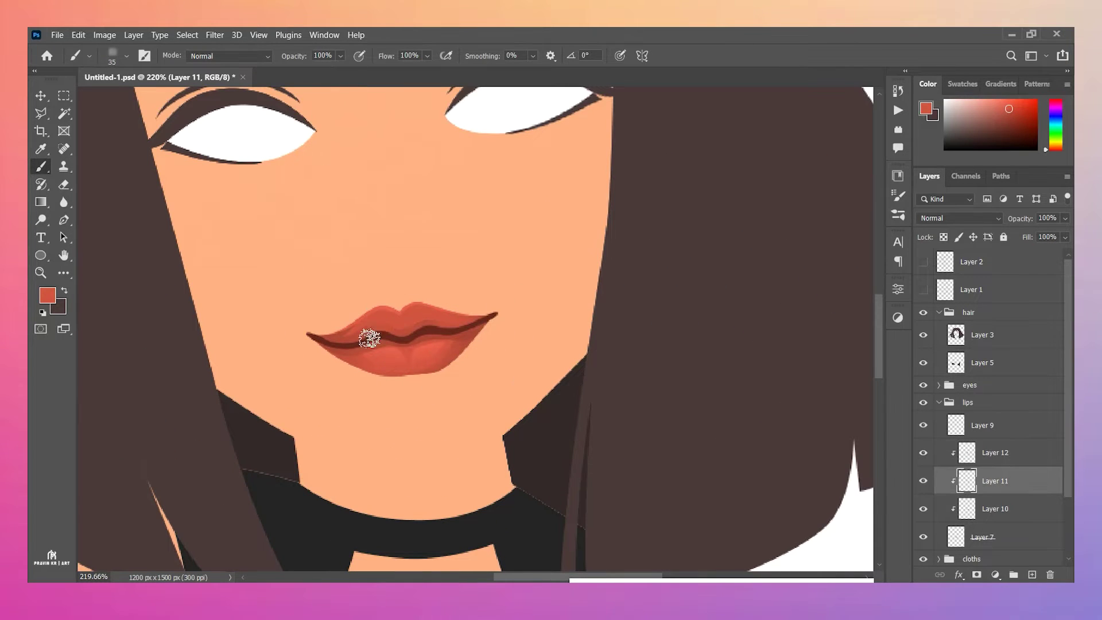
{"action": "key", "text": "alt+bracketleft"}
{"action": "scroll", "coordinate": [500, 399], "scroll_direction": "down", "scroll_amount": 2}
{"action": "scroll", "coordinate": [374, 401], "scroll_direction": "down", "scroll_amount": 3}
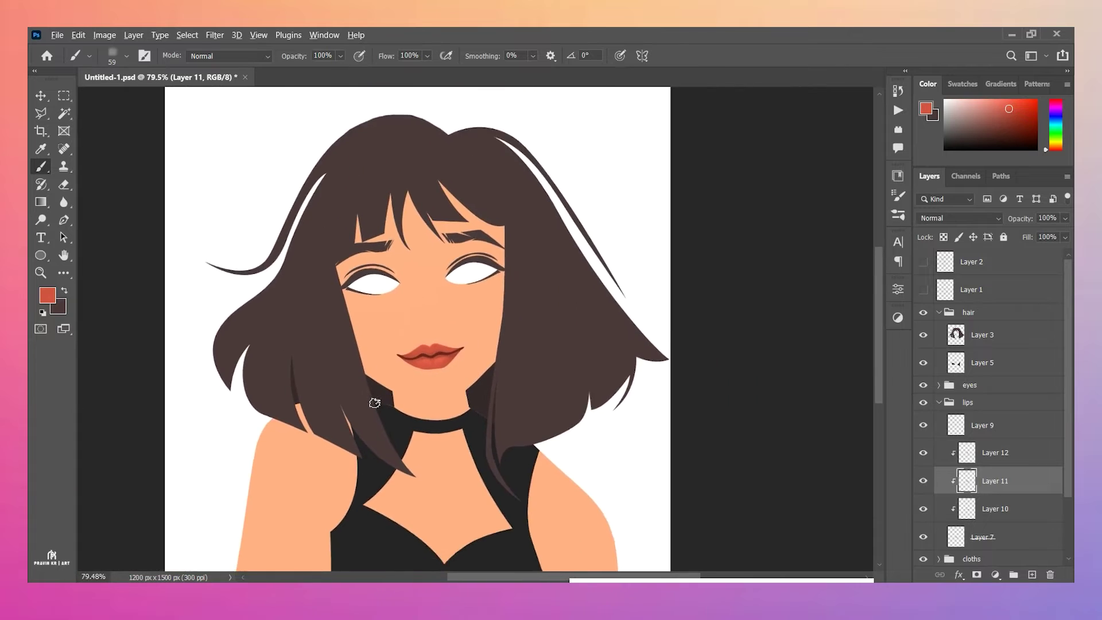
{"action": "scroll", "coordinate": [436, 423], "scroll_direction": "up", "scroll_amount": 3}
{"action": "scroll", "coordinate": [474, 436], "scroll_direction": "down", "scroll_amount": 2}
{"action": "left_click", "coordinate": [941, 389]}
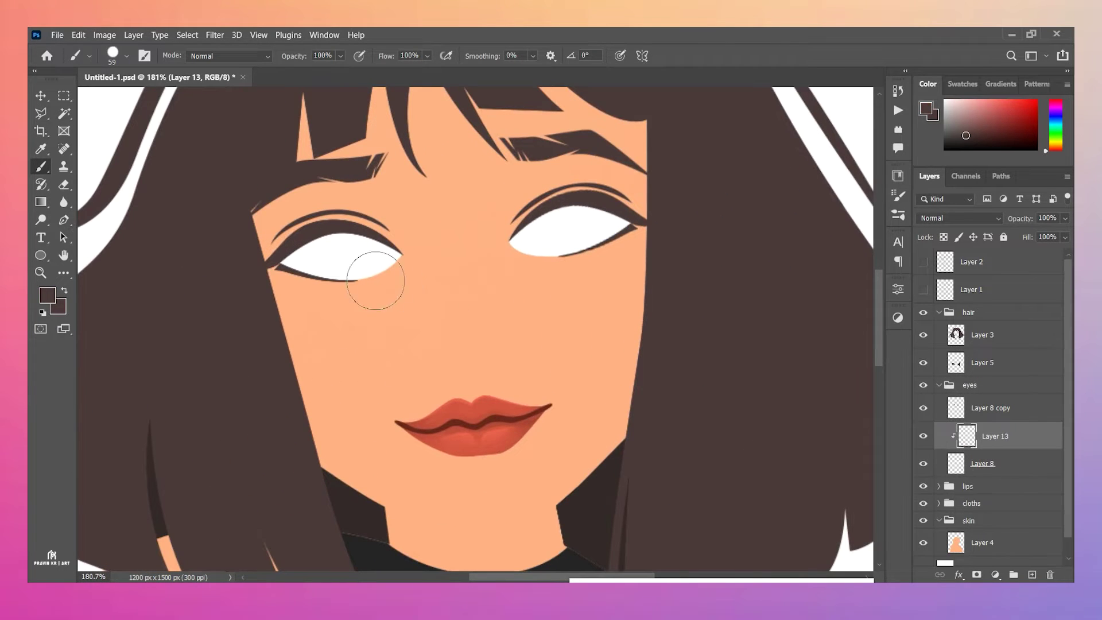
Paint dark pupils and lighter reddish-brown irises in both eyes on clipped layers.
{"action": "left_click", "coordinate": [342, 255]}
{"action": "left_click", "coordinate": [569, 230]}
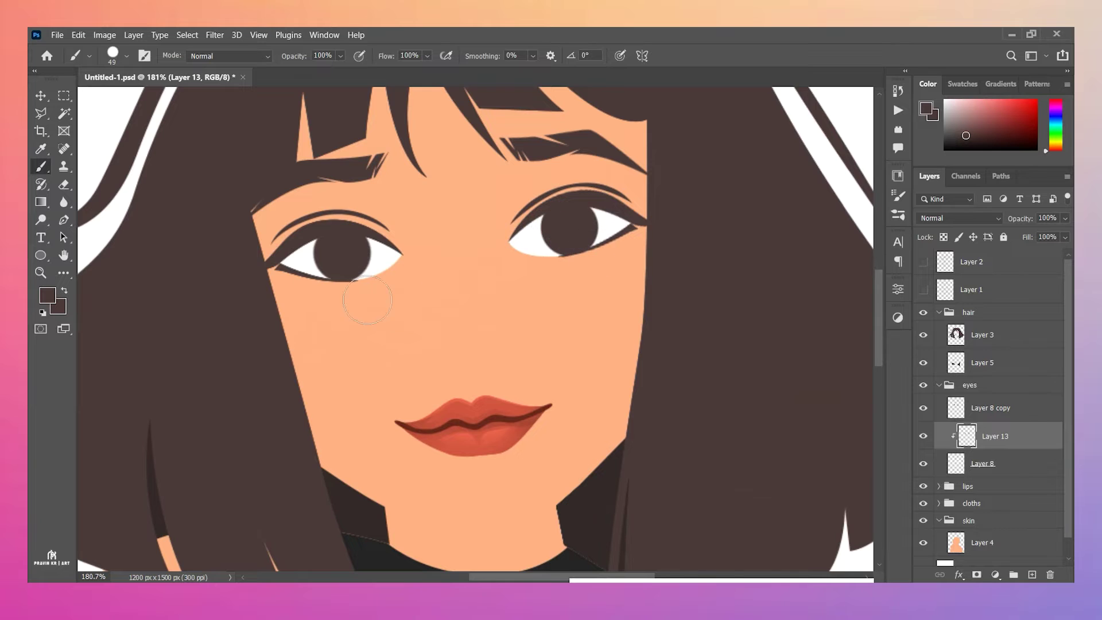
{"action": "left_click", "coordinate": [926, 108]}
{"action": "left_click", "coordinate": [926, 317]}
{"action": "left_click", "coordinate": [1032, 575]}
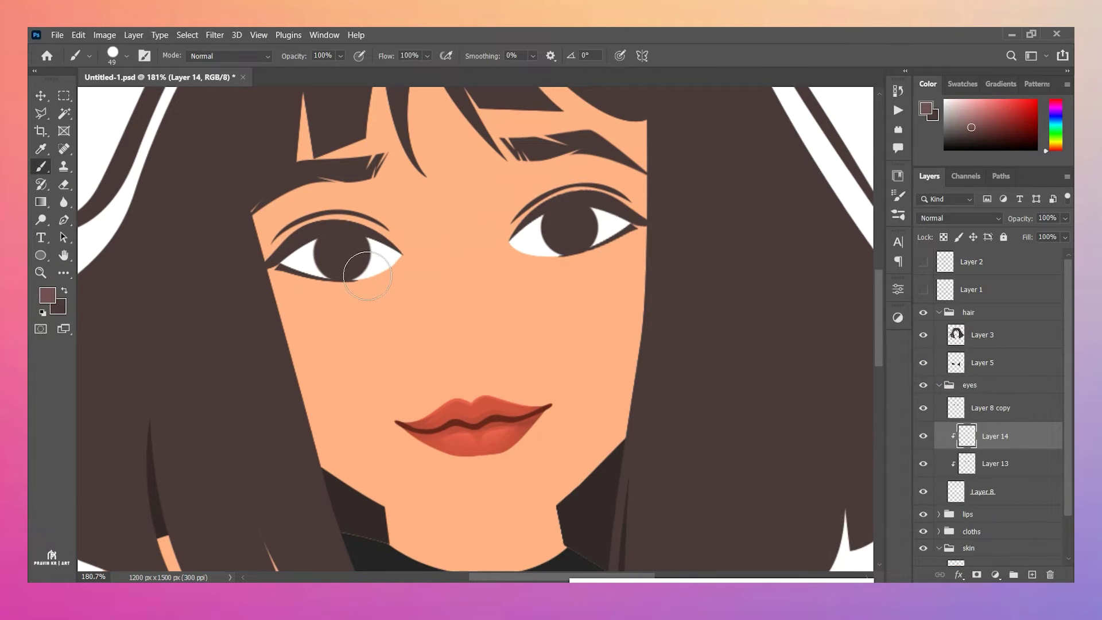
{"action": "left_click", "coordinate": [342, 255]}
{"action": "left_click", "coordinate": [570, 224]}
Paint darker centres in both pupils with a resized brush.
{"action": "left_click", "coordinate": [1032, 575]}
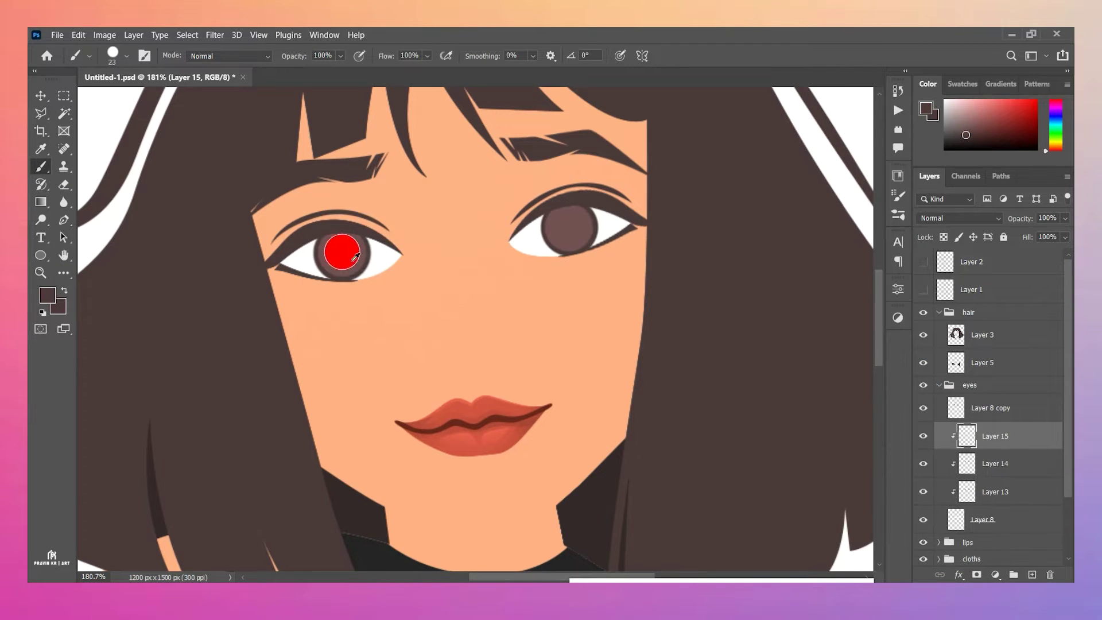
{"action": "left_click", "coordinate": [341, 252]}
{"action": "left_click", "coordinate": [569, 226]}
{"action": "key", "text": "alt+bracketleft"}
{"action": "key", "text": "e"}
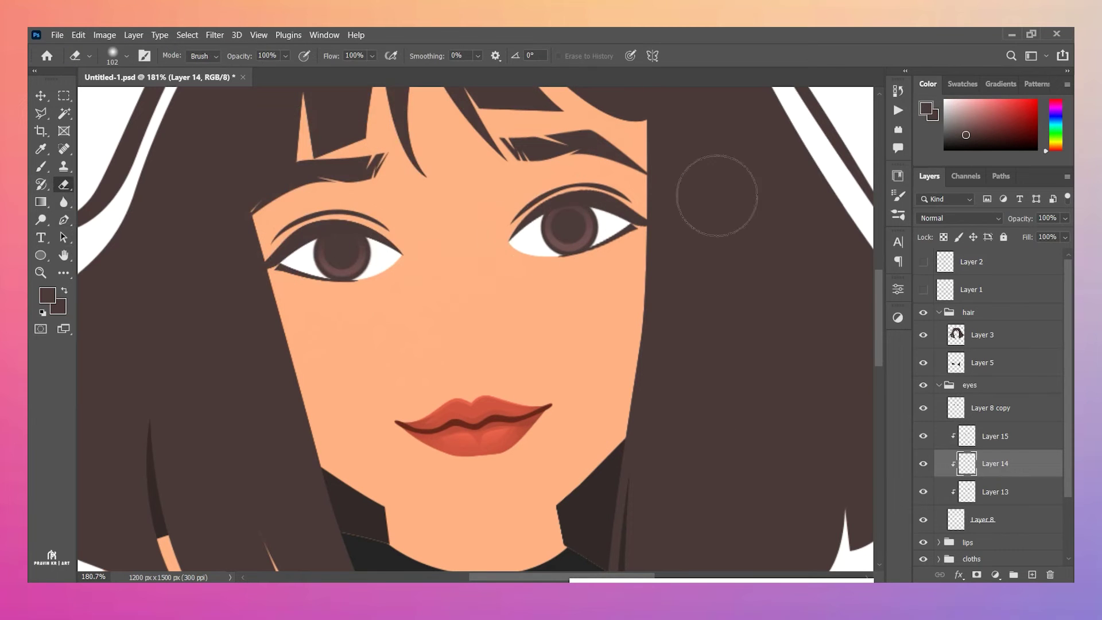
{"action": "key", "text": "b"}
Add white catchlight highlights to both pupils on a new layer.
{"action": "key", "text": "ctrl+shift+alt+n"}
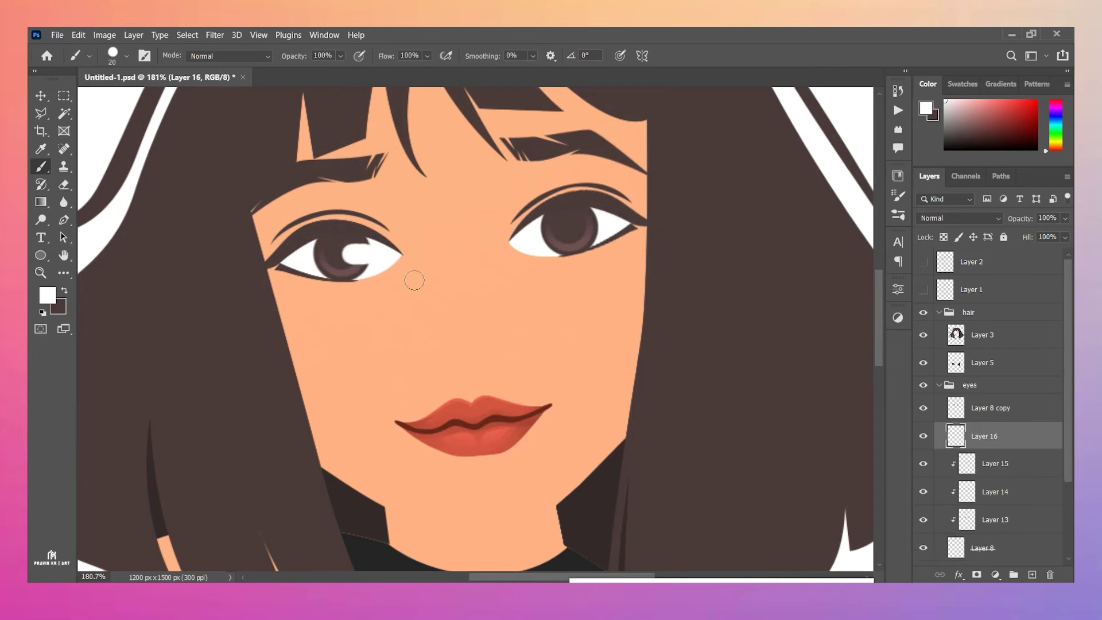
{"action": "left_click", "coordinate": [351, 251]}
{"action": "left_click", "coordinate": [582, 218]}
{"action": "key", "text": "e"}
{"action": "left_click", "coordinate": [983, 548]}
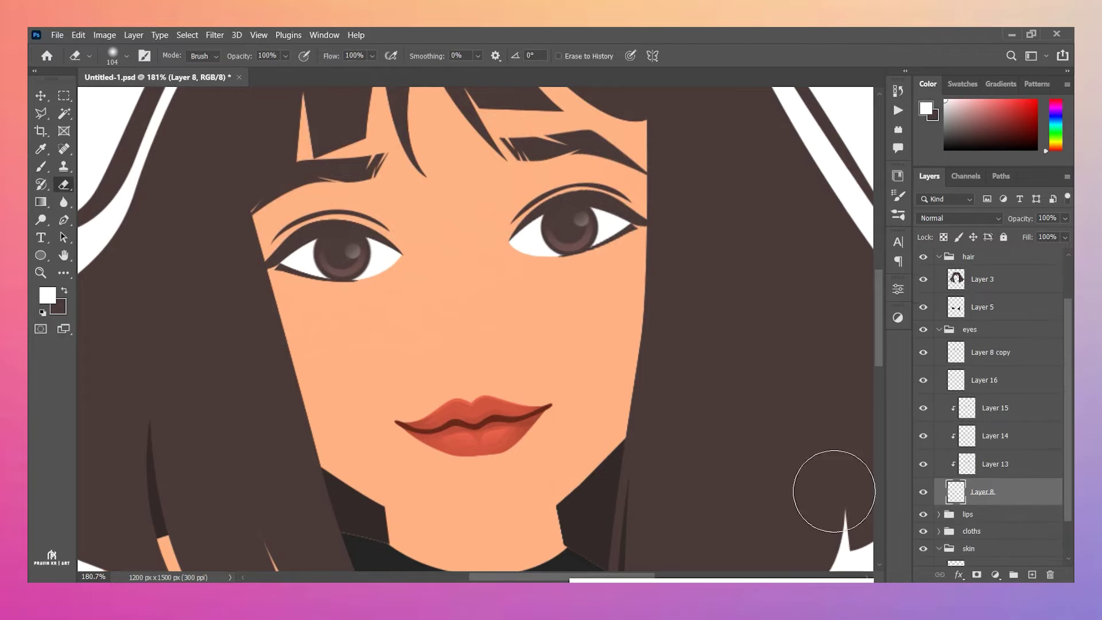
Choose grey, add a layer clipped to the eye whites and begin outlining the eyes.
{"action": "right_click", "coordinate": [338, 236]}
{"action": "scroll", "coordinate": [440, 437], "scroll_direction": "down", "scroll_amount": 2}
{"action": "left_click", "coordinate": [48, 295]}
{"action": "left_click", "coordinate": [716, 424]}
{"action": "left_click", "coordinate": [1011, 341]}
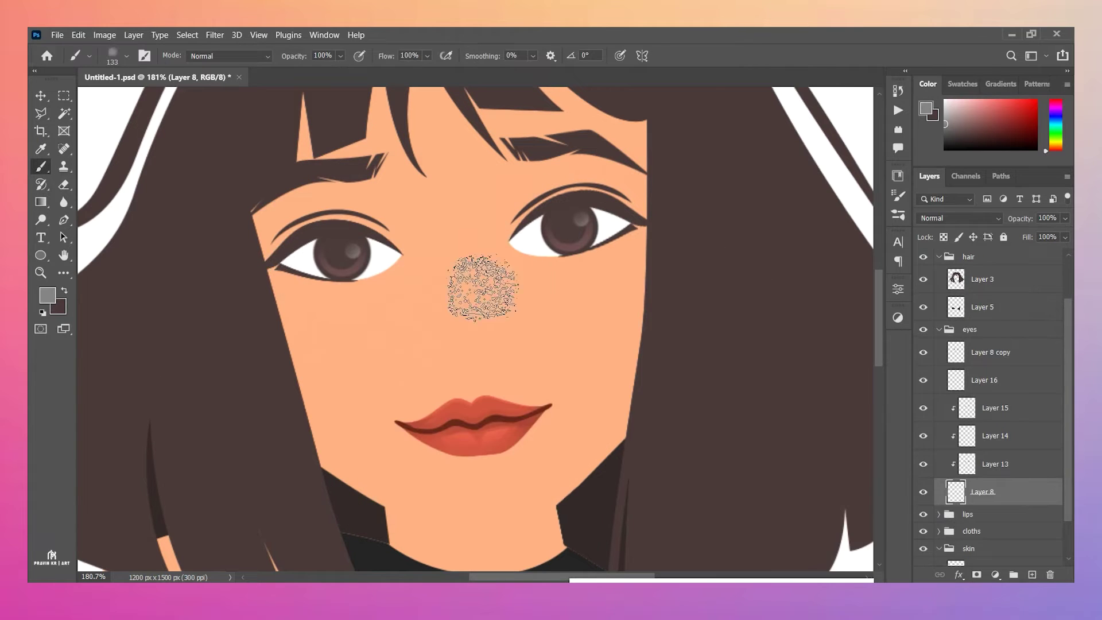
{"action": "key", "text": "ctrl+shift+alt+n"}
{"action": "key", "text": "p"}
{"action": "left_click", "coordinate": [283, 275]}
Paint grey shading into the eye whites within a selection of the closed eye outline.
{"action": "left_click", "coordinate": [284, 275]}
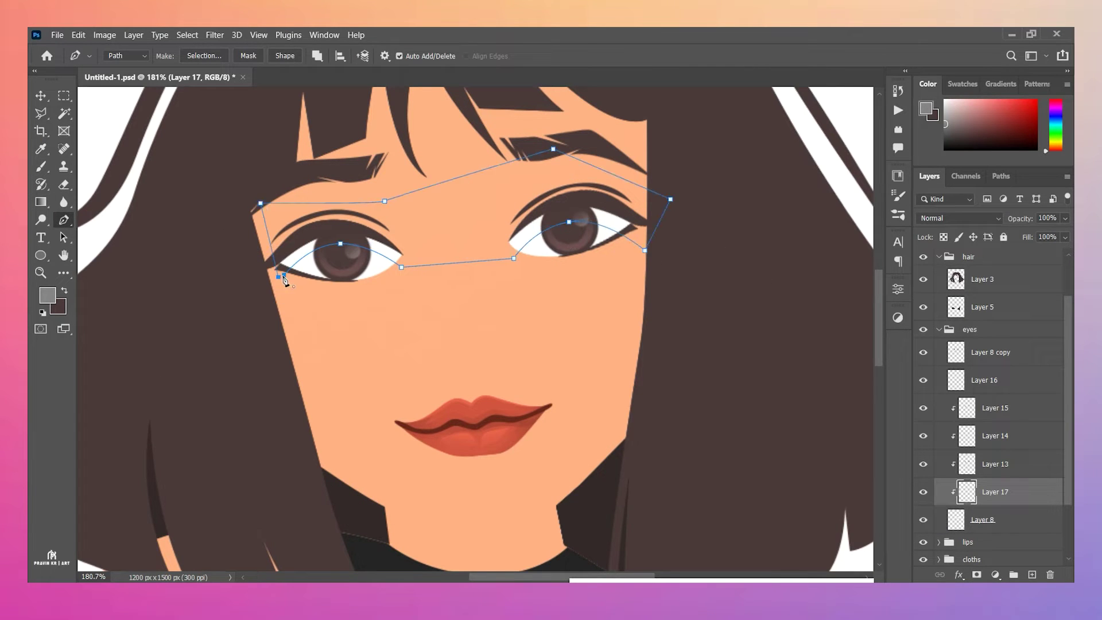
{"action": "key", "text": "ctrl+Return"}
{"action": "key", "text": "b"}
{"action": "left_click_drag", "start_coordinate": [310, 255], "coordinate": [597, 233]}
{"action": "key", "text": "ctrl+d"}
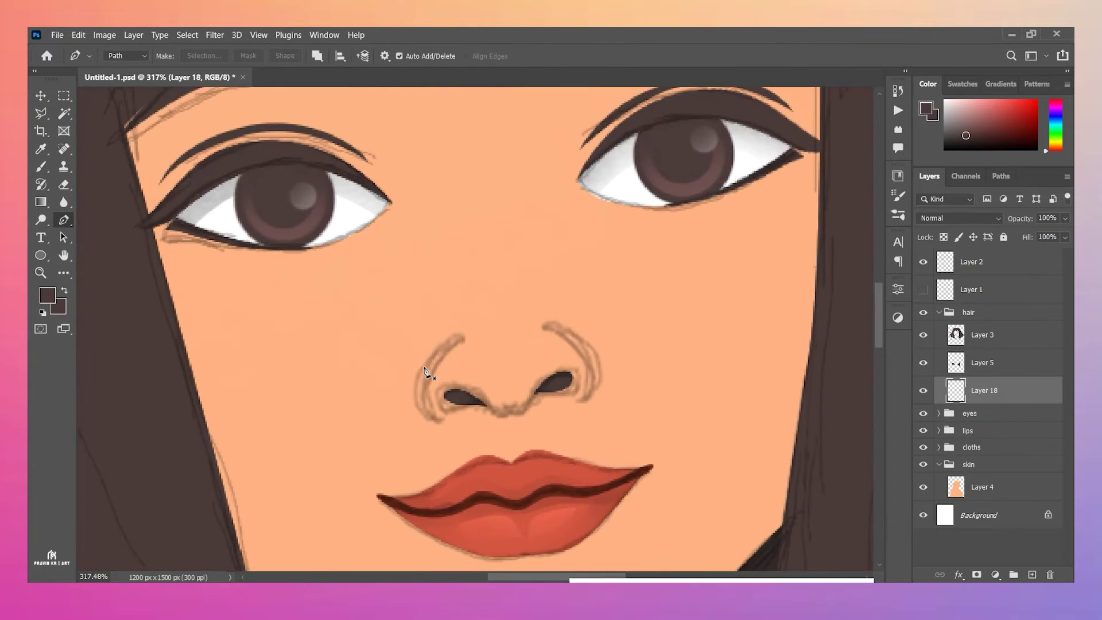
Begin the nostril path on the nose with a corner point and a curved point.
{"action": "left_click", "coordinate": [423, 365]}
{"action": "left_click_drag", "start_coordinate": [448, 419], "coordinate": [489, 418]}
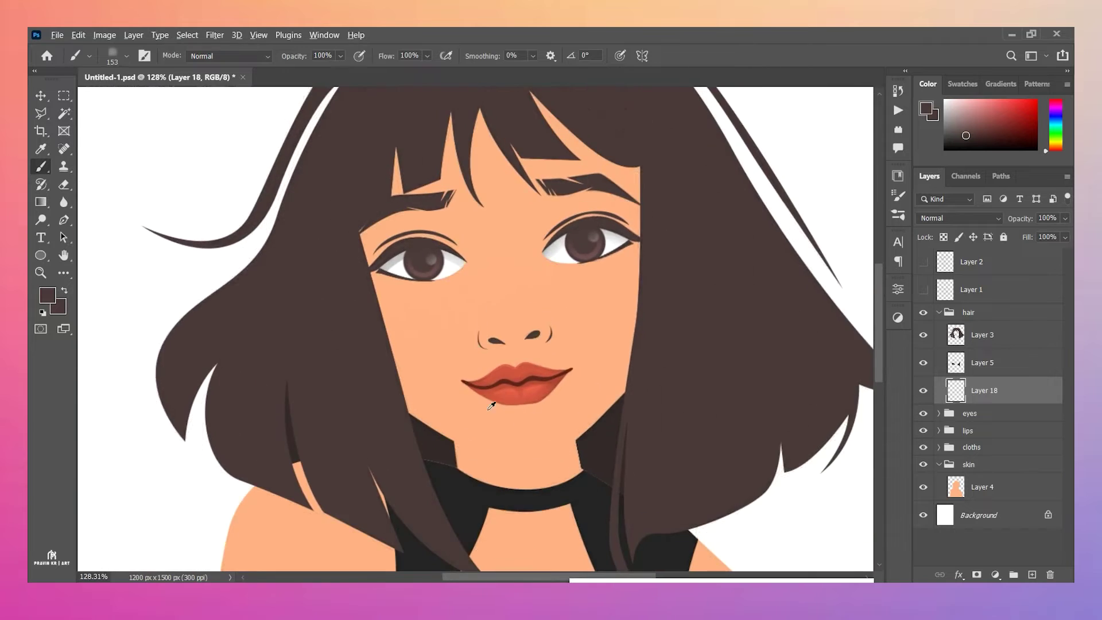
{"action": "scroll", "coordinate": [650, 434], "scroll_direction": "up", "scroll_amount": 3}
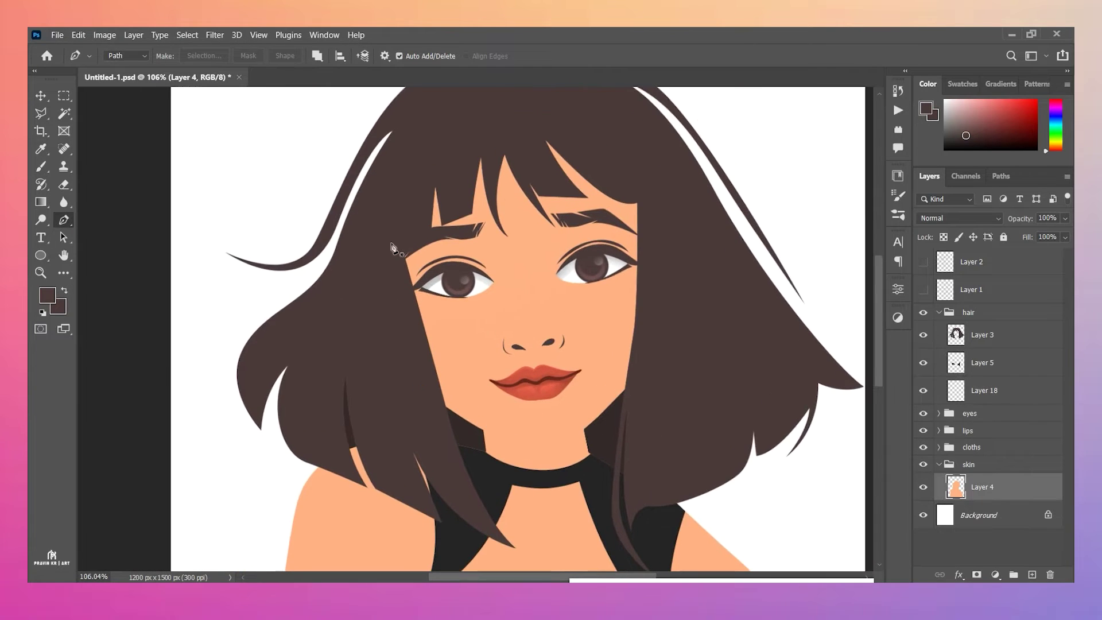
On the base skin layer, trace a shadow outline from the left eyebrow past the nose to the upper lip.
{"action": "left_click", "coordinate": [428, 238]}
{"action": "left_click_drag", "start_coordinate": [473, 263], "coordinate": [492, 274]}
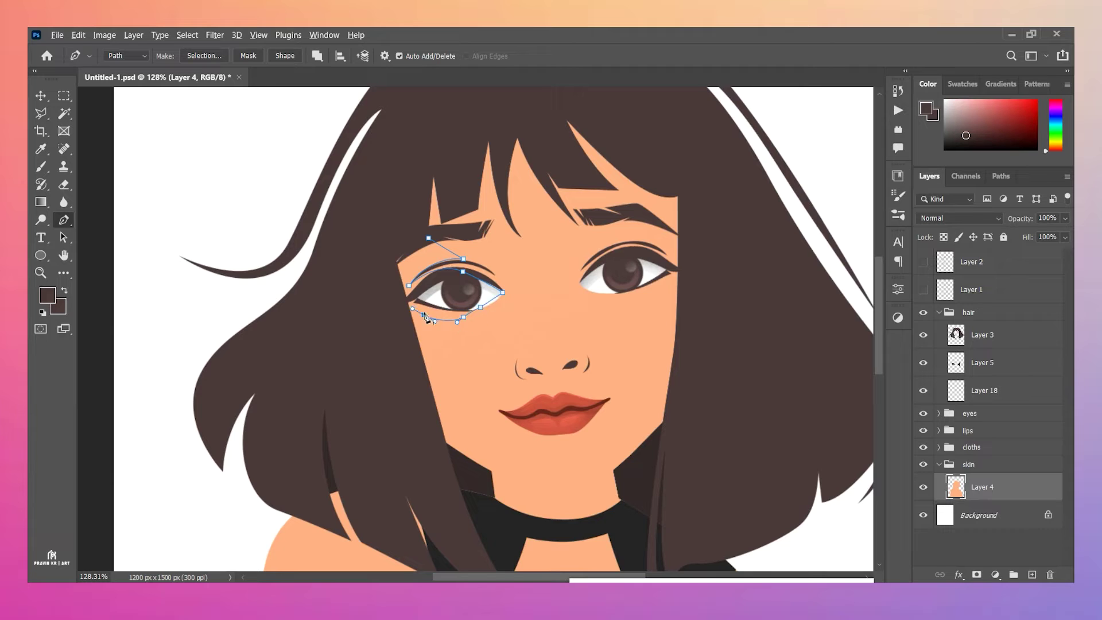
{"action": "left_click_drag", "start_coordinate": [516, 380], "coordinate": [519, 381]}
{"action": "scroll", "coordinate": [520, 381], "scroll_direction": "up", "scroll_amount": 2}
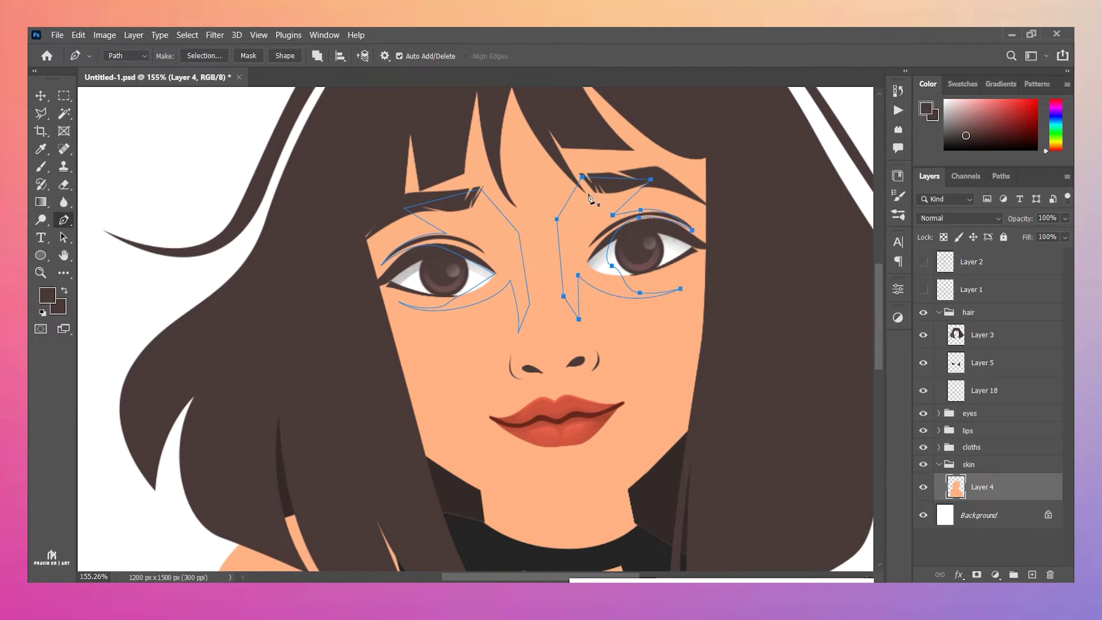
{"action": "left_click", "coordinate": [564, 296]}
{"action": "scroll", "coordinate": [517, 368], "scroll_direction": "up", "scroll_amount": 2}
{"action": "left_click", "coordinate": [523, 363]}
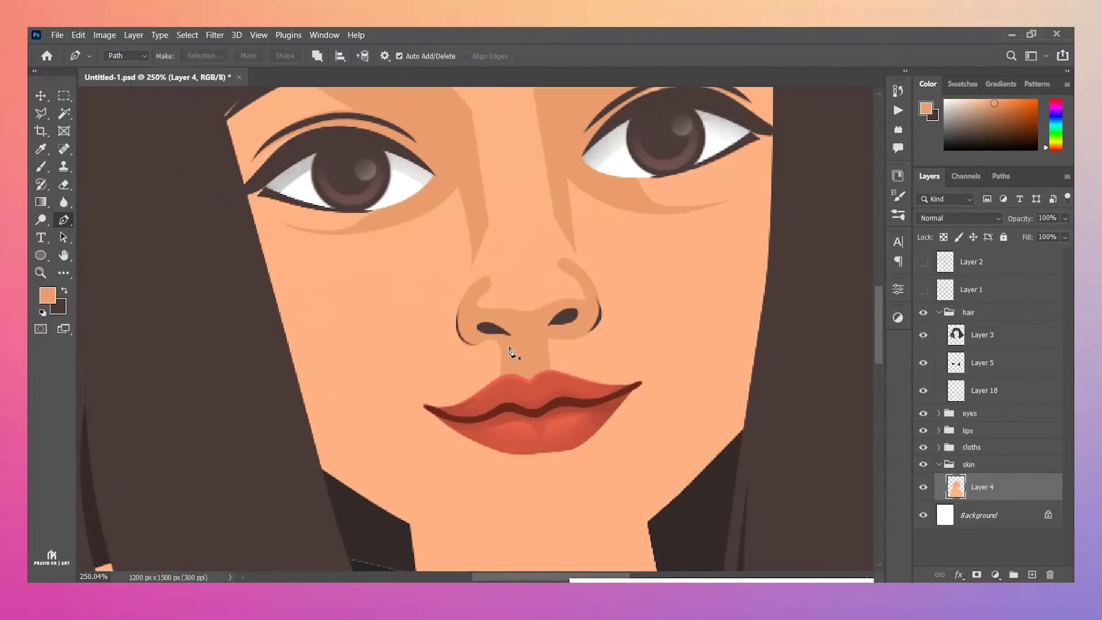
{"action": "left_click", "coordinate": [508, 347]}
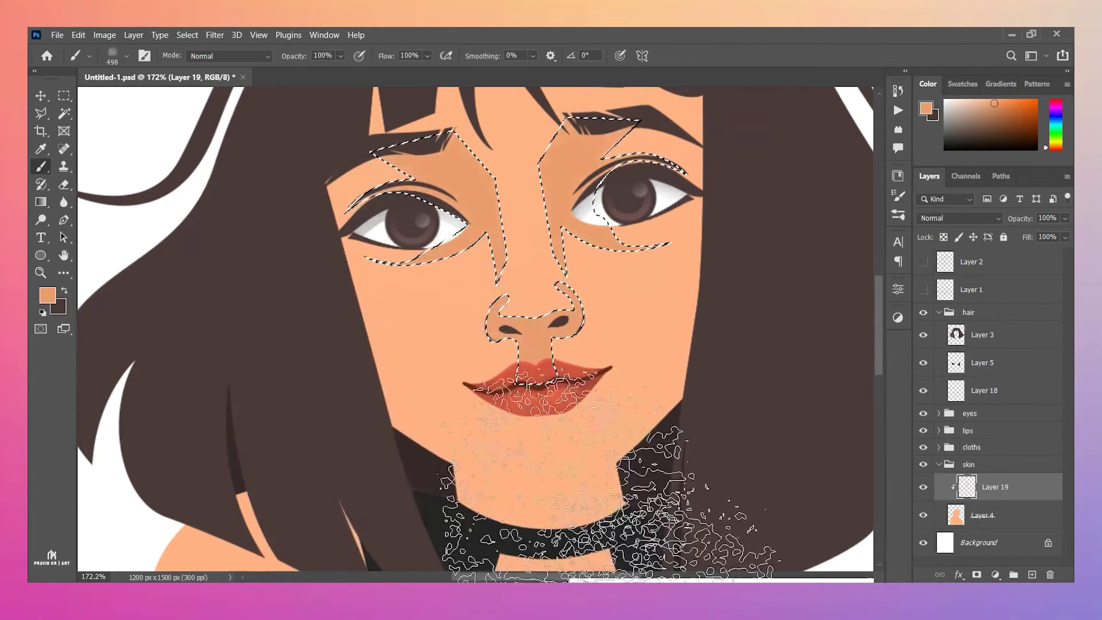
{"action": "scroll", "coordinate": [529, 344], "scroll_direction": "up", "scroll_amount": 3}
{"action": "left_click", "coordinate": [541, 374]}
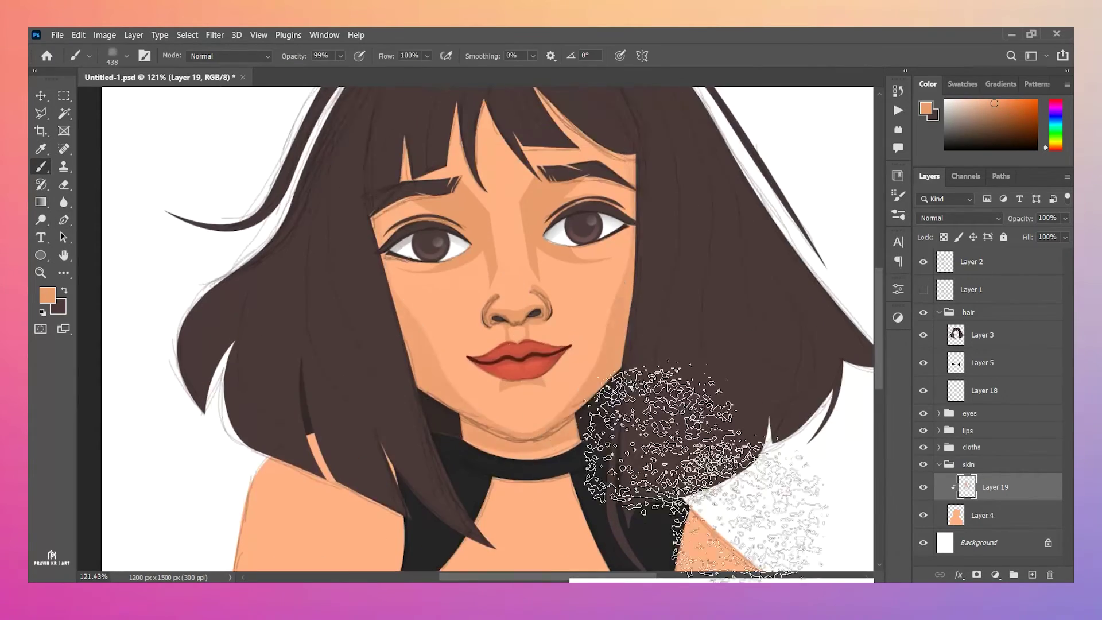
{"action": "scroll", "coordinate": [641, 421], "scroll_direction": "down", "scroll_amount": 1}
Show the sketch, select the jaw shadow area and choose a darker skin tone.
{"action": "left_click", "coordinate": [924, 262]}
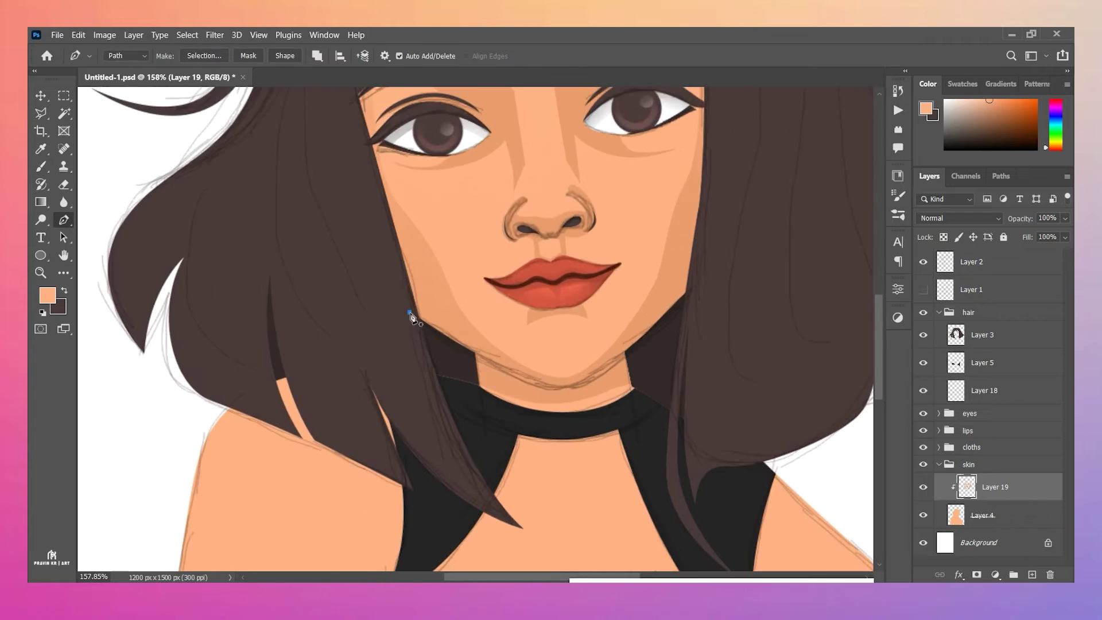
{"action": "key", "text": "ctrl+Return"}
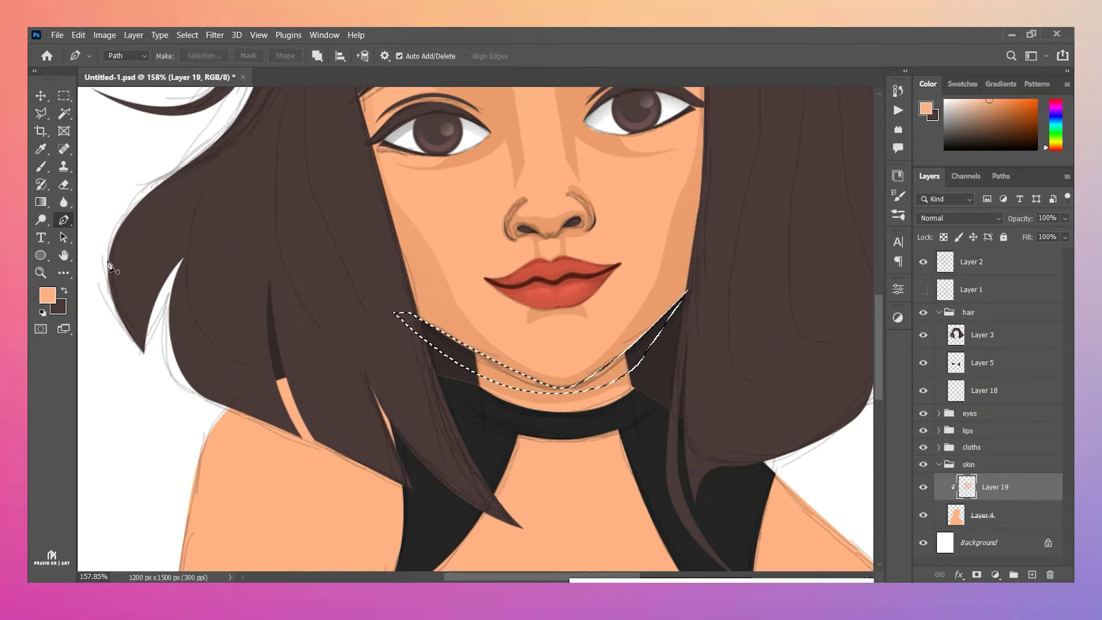
{"action": "key", "text": "b"}
{"action": "left_click", "coordinate": [47, 295]}
{"action": "left_click", "coordinate": [984, 345]}
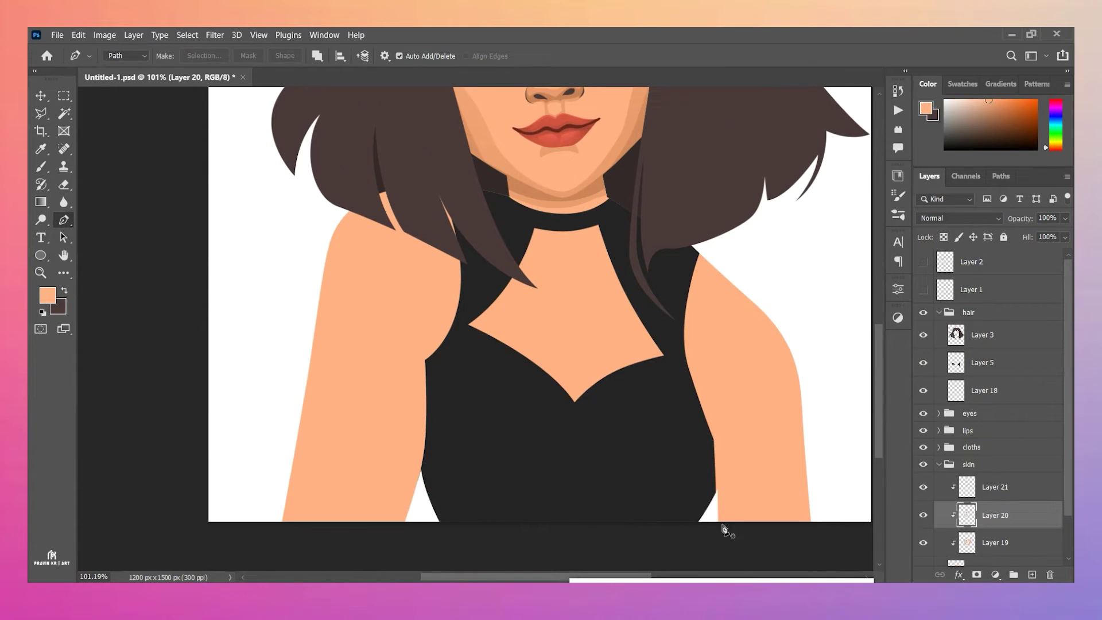
Shade the right arm edge from the canvas bottom using a curved shadow path.
{"action": "left_click", "coordinate": [722, 523]}
{"action": "left_click", "coordinate": [714, 436]}
{"action": "left_click_drag", "start_coordinate": [719, 369], "coordinate": [722, 353]}
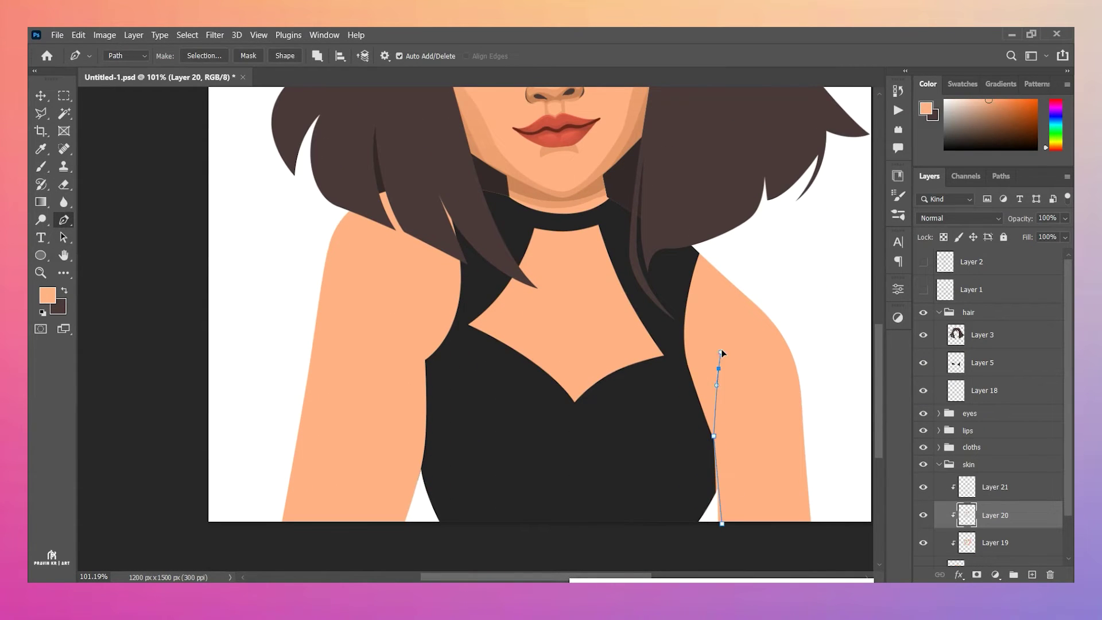
{"action": "key", "text": "ctrl+Return"}
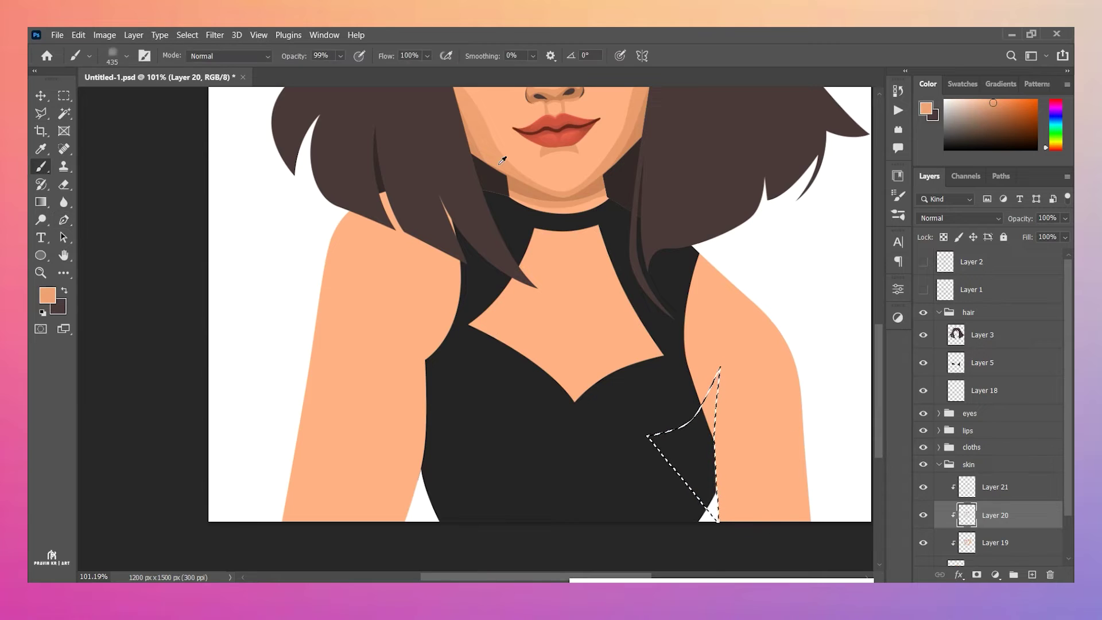
{"action": "key", "text": "ctrl+d"}
Shade a curved shadow along the left shoulder.
{"action": "left_click", "coordinate": [423, 454]}
{"action": "left_click_drag", "start_coordinate": [424, 358], "coordinate": [419, 338]}
{"action": "left_click", "coordinate": [423, 454]}
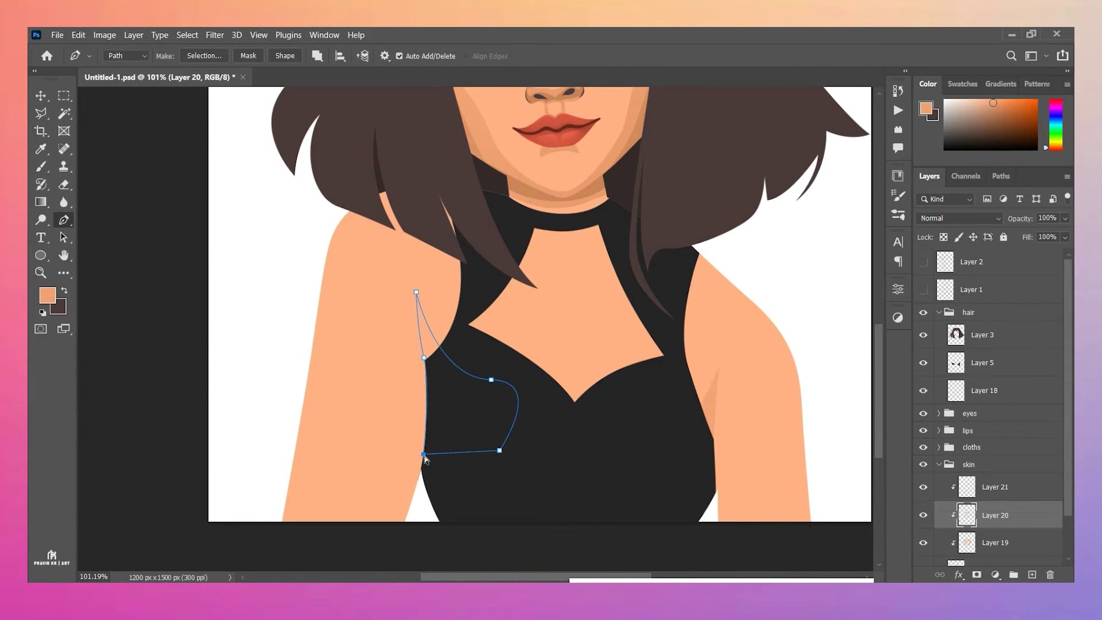
{"action": "key", "text": "ctrl+Return"}
{"action": "key", "text": "ctrl+d"}
Add a second curved shadow shape on the left shoulder.
{"action": "left_click", "coordinate": [447, 389]}
{"action": "left_click", "coordinate": [431, 376]}
{"action": "left_click_drag", "start_coordinate": [416, 293], "coordinate": [422, 269]}
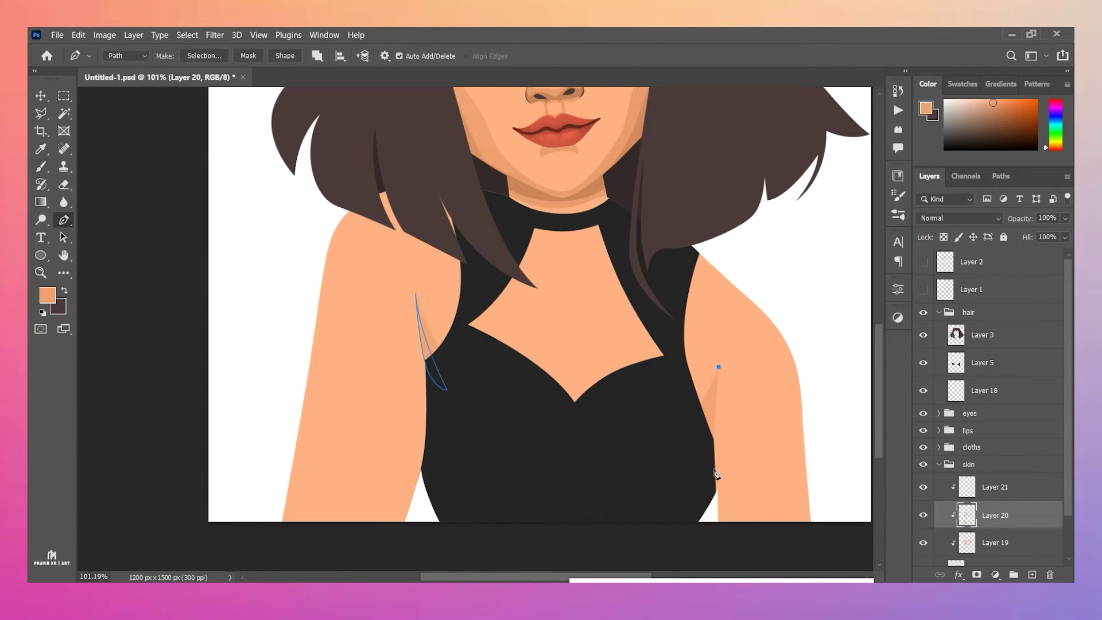
{"action": "key", "text": "ctrl+Return"}
{"action": "key", "text": "ctrl+d"}
{"action": "scroll", "coordinate": [437, 205], "scroll_direction": "up", "scroll_amount": 2}
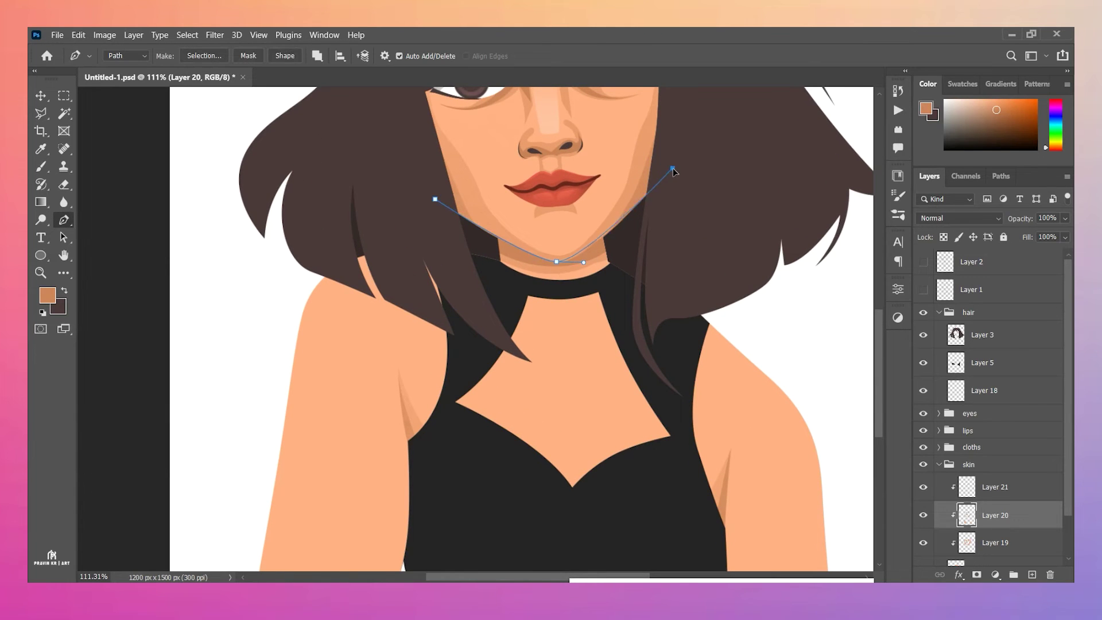
{"action": "scroll", "coordinate": [588, 279], "scroll_direction": "up", "scroll_amount": 3}
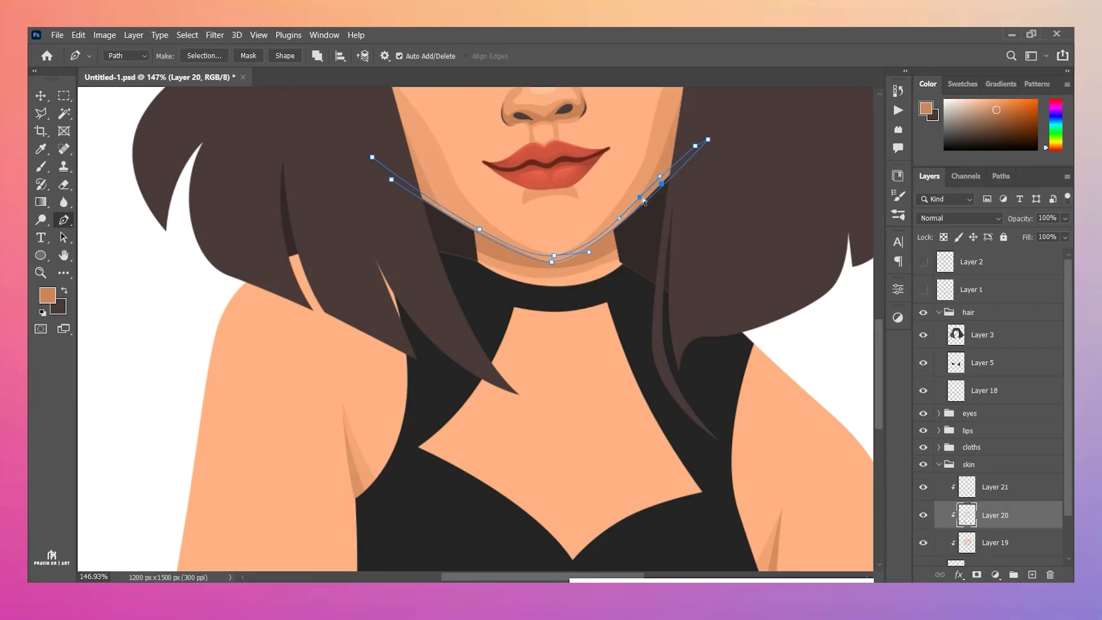
Shade the chin area on Layer 21, then return to Layer 20.
{"action": "key", "text": "ctrl+Return"}
{"action": "scroll", "coordinate": [643, 201], "scroll_direction": "up", "scroll_amount": 1}
{"action": "key", "text": "b"}
{"action": "left_click", "coordinate": [995, 486]}
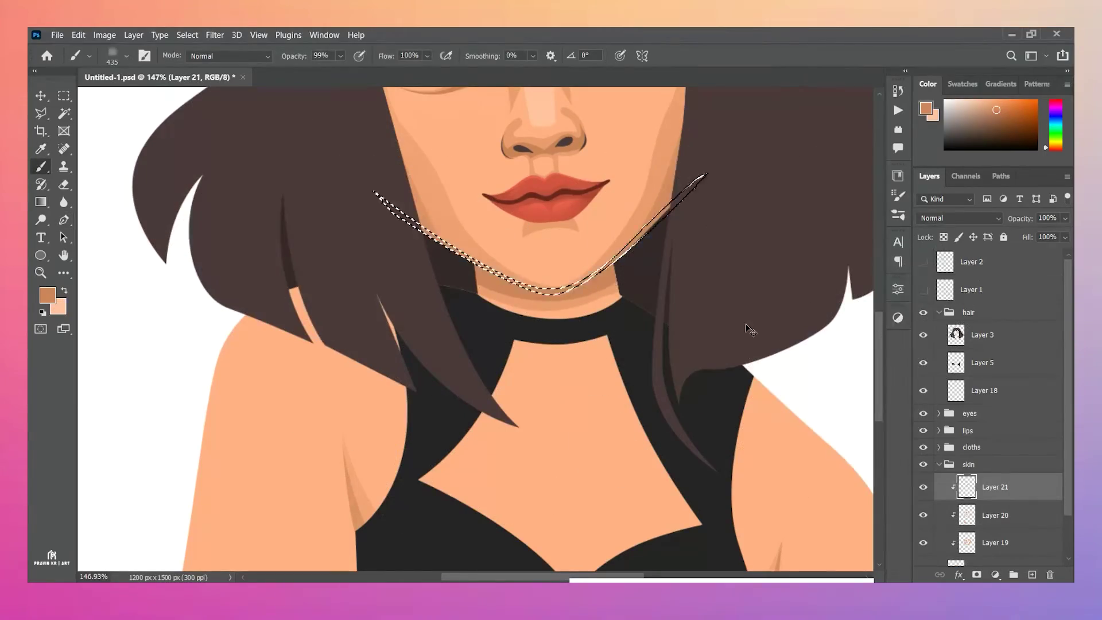
{"action": "scroll", "coordinate": [632, 316], "scroll_direction": "down", "scroll_amount": 3}
{"action": "left_click", "coordinate": [980, 521]}
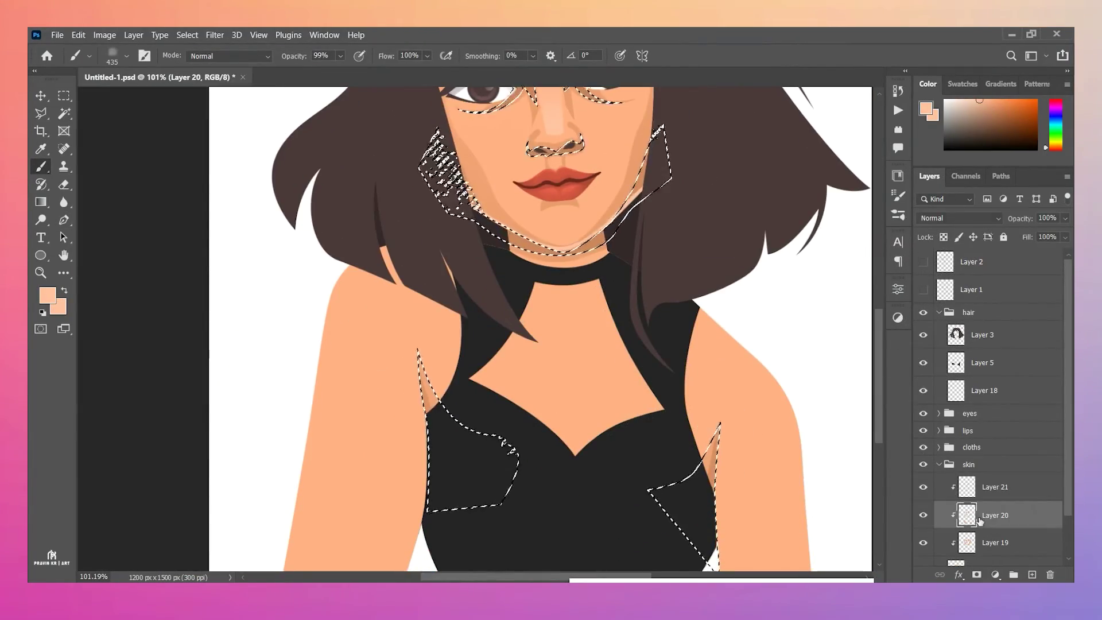
{"action": "key", "text": "ctrl+d"}
Paint another shadow area starting at the left shoulder.
{"action": "key", "text": "p"}
{"action": "scroll", "coordinate": [425, 344], "scroll_direction": "down", "scroll_amount": 1}
{"action": "left_click", "coordinate": [416, 314]}
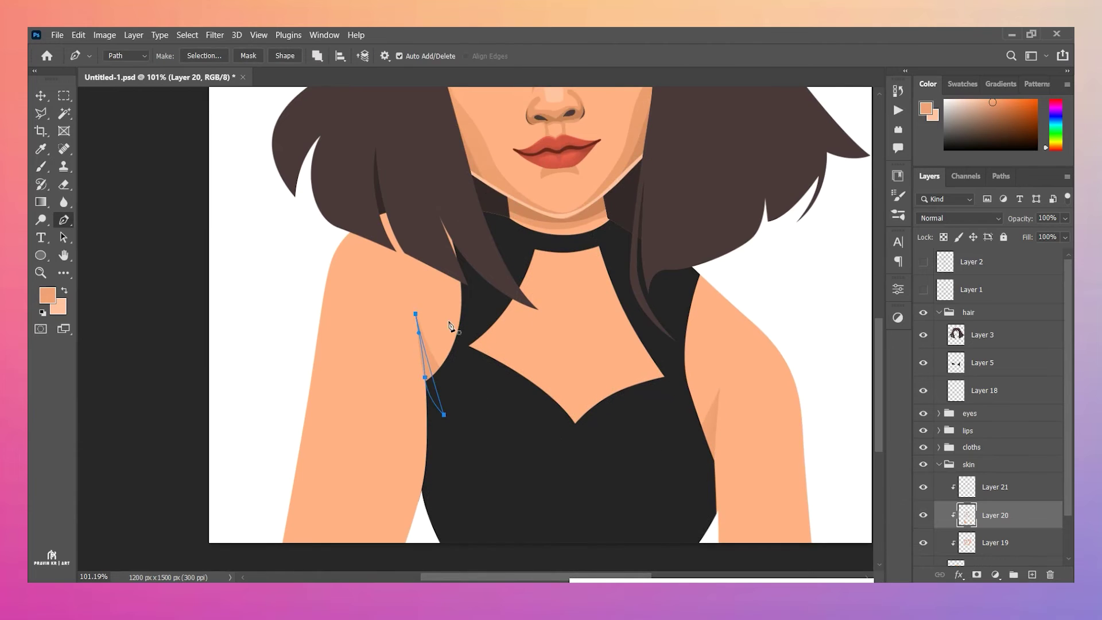
{"action": "key", "text": "ctrl+Return"}
{"action": "key", "text": "b"}
{"action": "key", "text": "alt+bracketleft"}
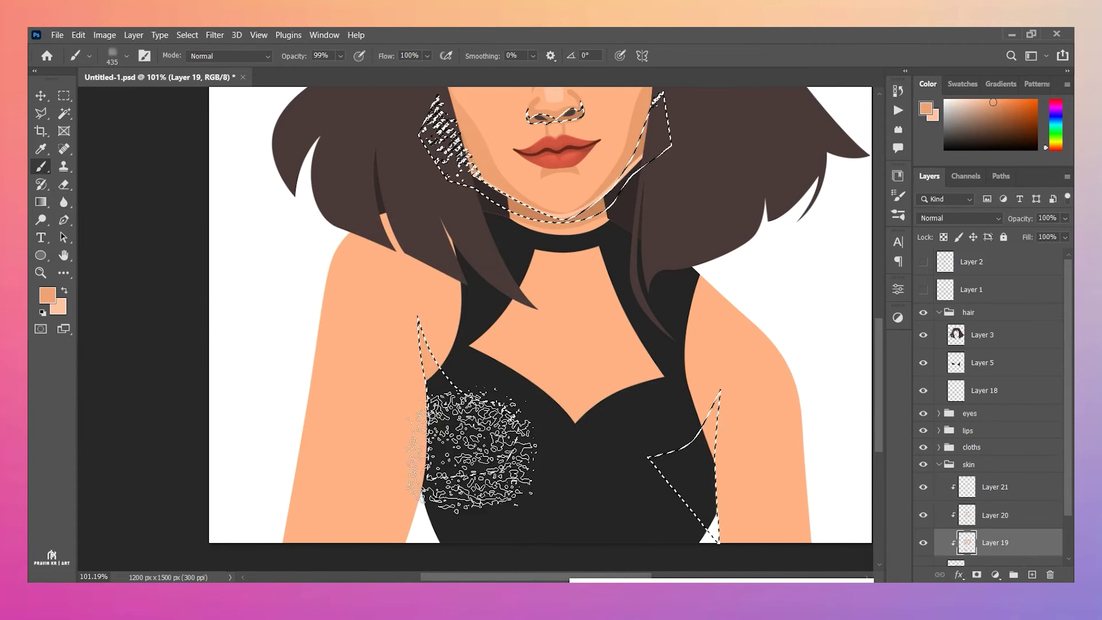
{"action": "key", "text": "ctrl+d"}
Shade along the right arm on Layer 20.
{"action": "left_click", "coordinate": [995, 515]}
{"action": "key", "text": "p"}
{"action": "left_click", "coordinate": [416, 312]}
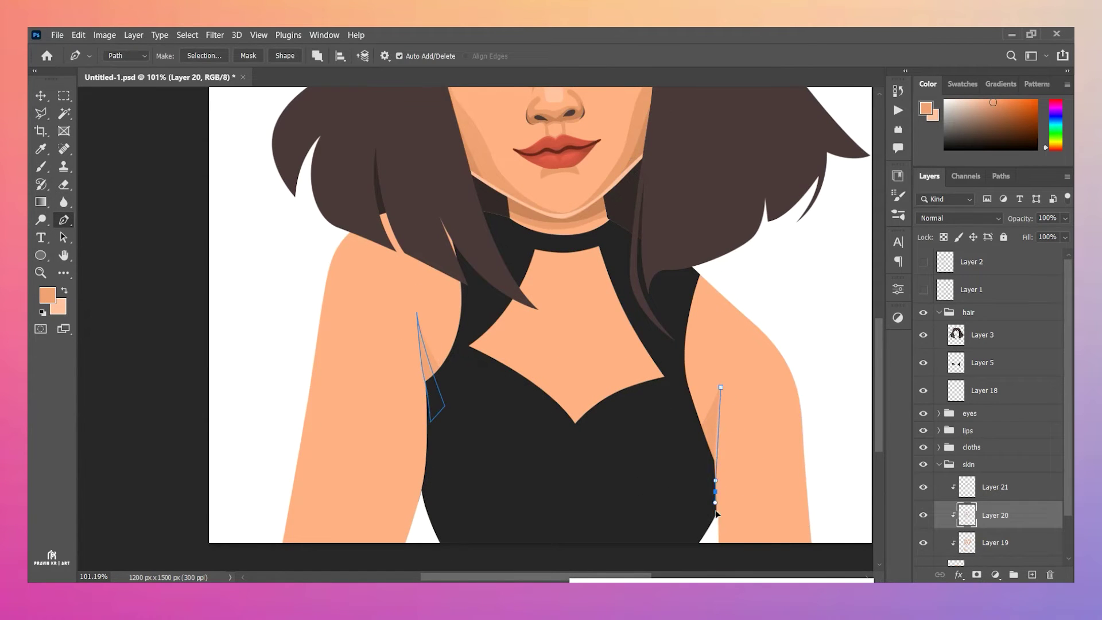
{"action": "key", "text": "ctrl+Return"}
{"action": "key", "text": "b"}
{"action": "key", "text": "ctrl+d"}
Select the area below the left arm and across the right arm, using a lighter peach.
{"action": "scroll", "coordinate": [529, 379], "scroll_direction": "down", "scroll_amount": 3}
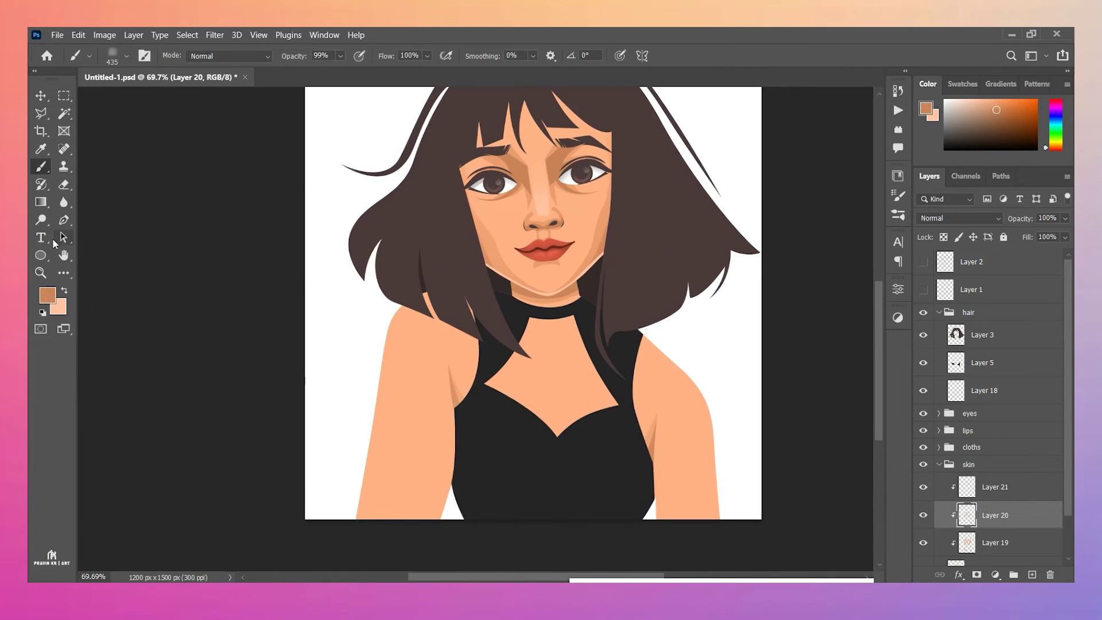
{"action": "key", "text": "p"}
{"action": "key", "text": "alt+bracketleft"}
{"action": "scroll", "coordinate": [454, 423], "scroll_direction": "down", "scroll_amount": 3}
{"action": "left_click", "coordinate": [339, 450]}
{"action": "left_click", "coordinate": [440, 451]}
{"action": "left_click", "coordinate": [617, 386]}
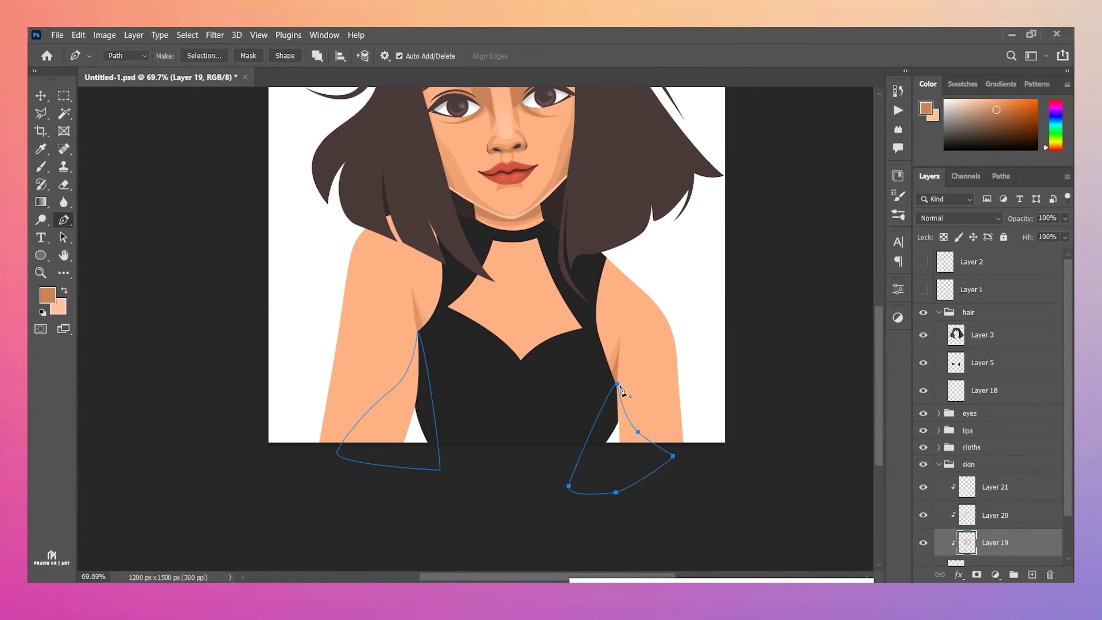
{"action": "key", "text": "ctrl+Return"}
{"action": "left_click", "coordinate": [41, 167]}
{"action": "key", "text": "ctrl+d"}
Outline the left arm and shade it with the brush.
{"action": "key", "text": "p"}
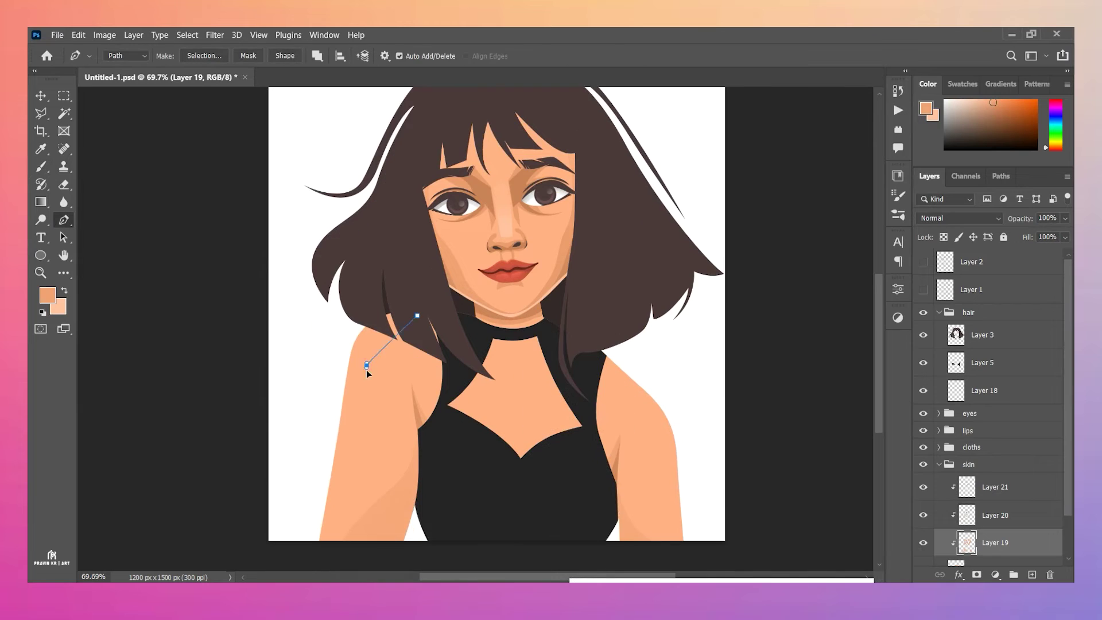
{"action": "left_click", "coordinate": [254, 410]}
{"action": "left_click", "coordinate": [318, 507]}
{"action": "left_click", "coordinate": [367, 321]}
{"action": "left_click", "coordinate": [371, 277]}
{"action": "key", "text": "ctrl+Return"}
{"action": "key", "text": "b"}
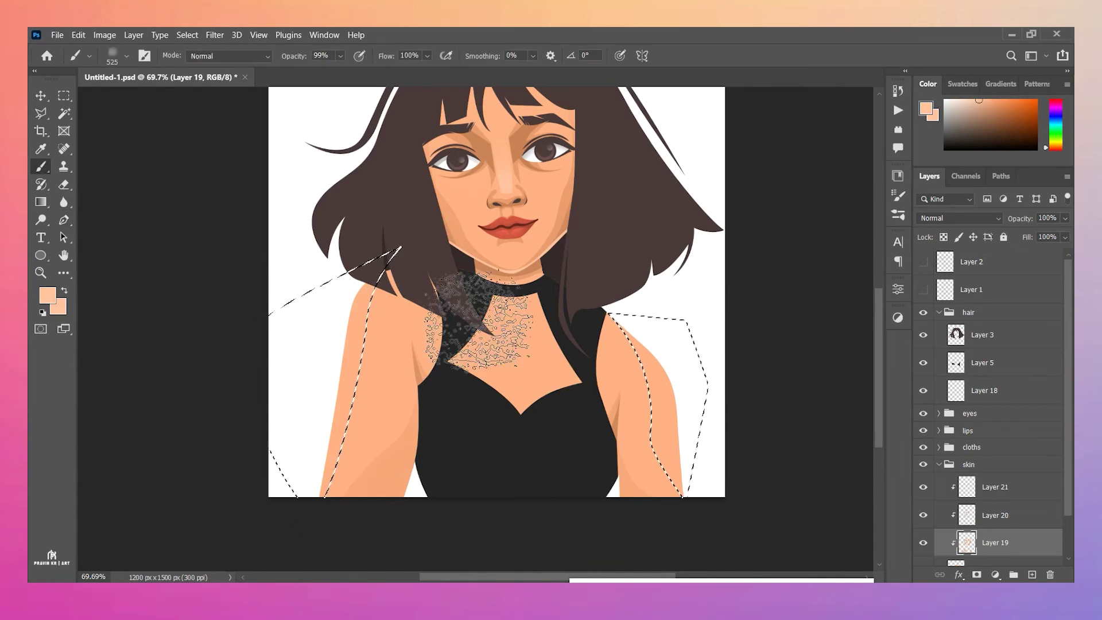
{"action": "key", "text": "ctrl+d"}
Return to Layer 19 and clear the arm selection.
{"action": "key", "text": "p"}
{"action": "scroll", "coordinate": [664, 455], "scroll_direction": "up", "scroll_amount": 2}
{"action": "left_click", "coordinate": [968, 515], "text": "ctrl"}
{"action": "left_click", "coordinate": [996, 487]}
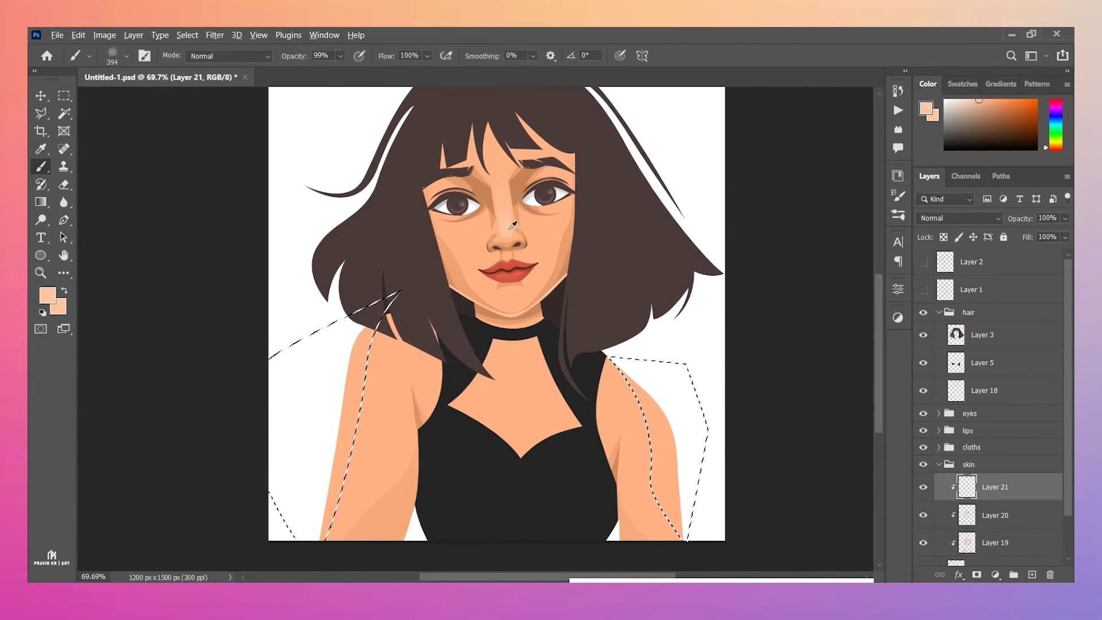
{"action": "key", "text": "ctrl+d"}
Select a curved chest shadow along the neckline and swap to the other shading colour.
{"action": "left_click", "coordinate": [995, 543]}
{"action": "scroll", "coordinate": [471, 400], "scroll_direction": "up", "scroll_amount": 2}
{"action": "left_click", "coordinate": [536, 494]}
{"action": "left_click_drag", "start_coordinate": [583, 428], "coordinate": [627, 405]}
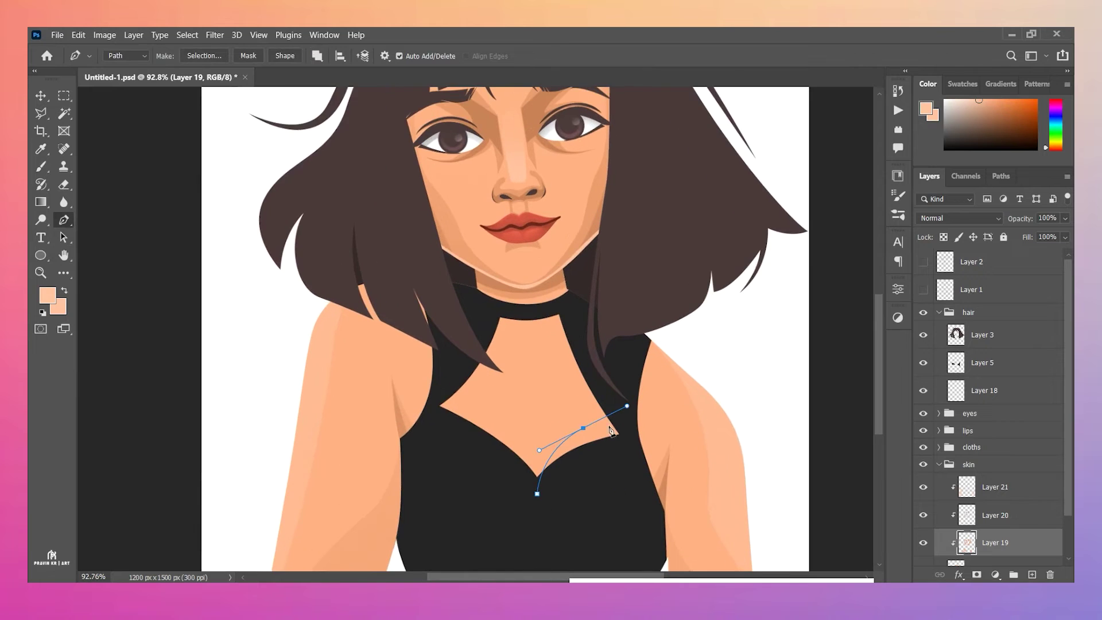
{"action": "left_click", "coordinate": [535, 509]}
{"action": "key", "text": "ctrl+Return"}
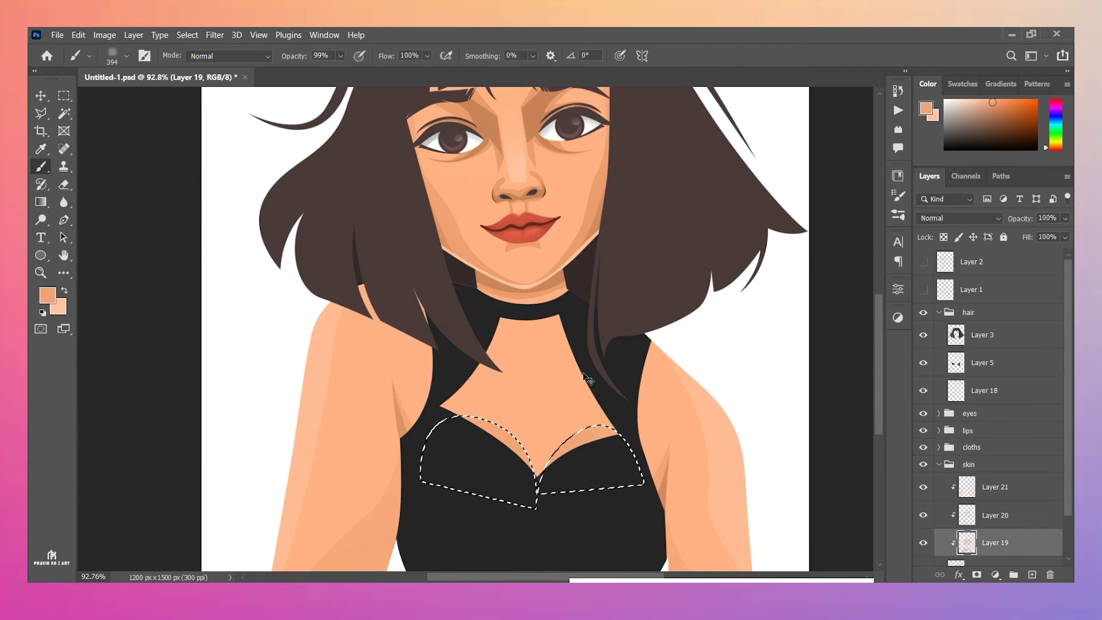
{"action": "key", "text": "ctrl+d"}
{"action": "scroll", "coordinate": [507, 423], "scroll_direction": "down", "scroll_amount": 1}
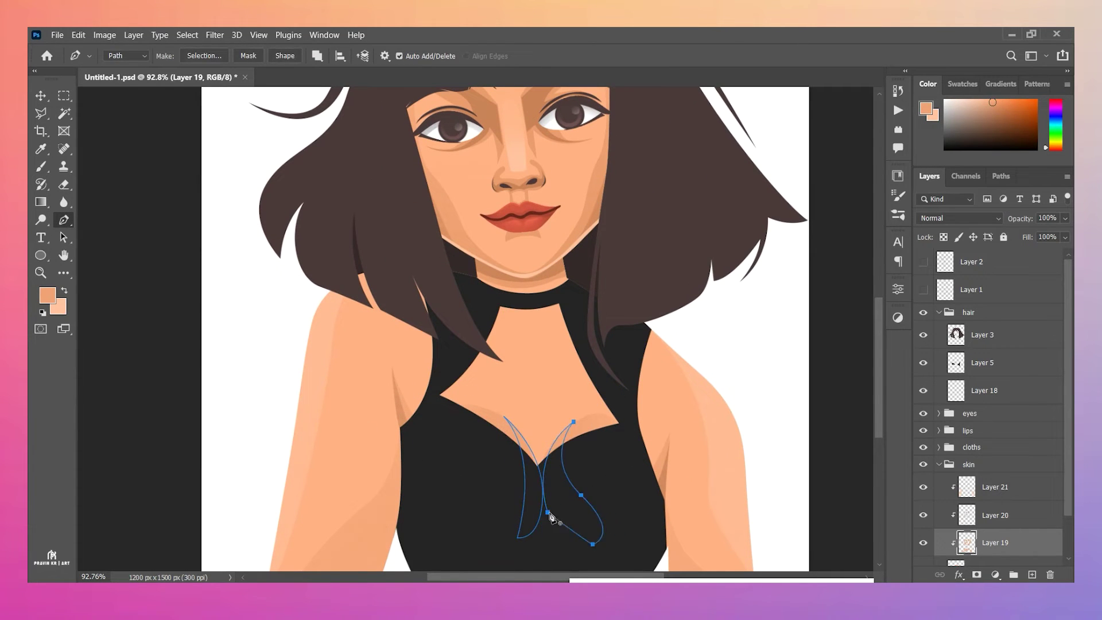
Paint soft chest shadow strokes inside the selection and fit the portrait in view.
{"action": "key", "text": "ctrl+Return"}
{"action": "key", "text": "alt+bracketright"}
{"action": "key", "text": "b"}
{"action": "key", "text": "ctrl+0"}
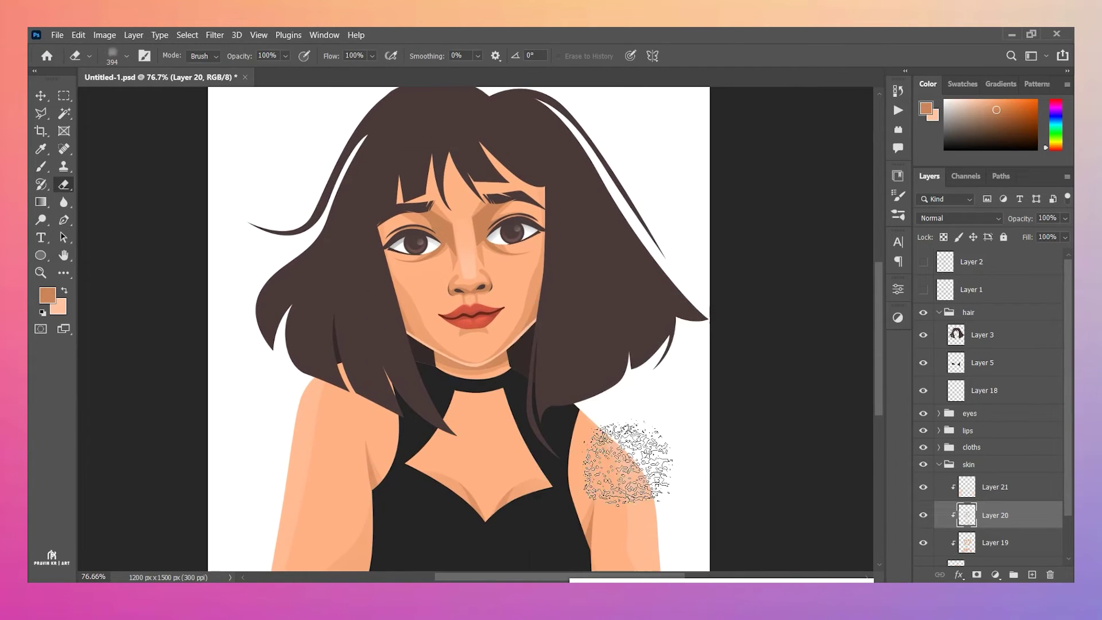
Add masks to shadow Layers 21 and 20, hiding Layer 21 to compare the shading.
{"action": "key", "text": "alt+bracketright"}
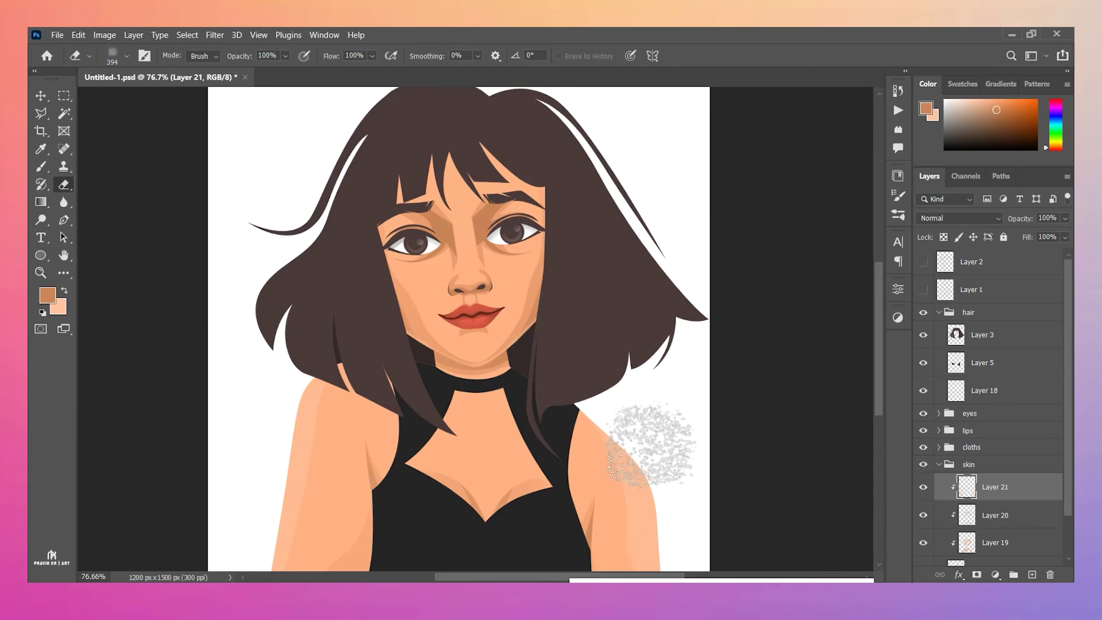
{"action": "scroll", "coordinate": [652, 445], "scroll_direction": "down", "scroll_amount": 2}
{"action": "key", "text": "alt+bracketleft"}
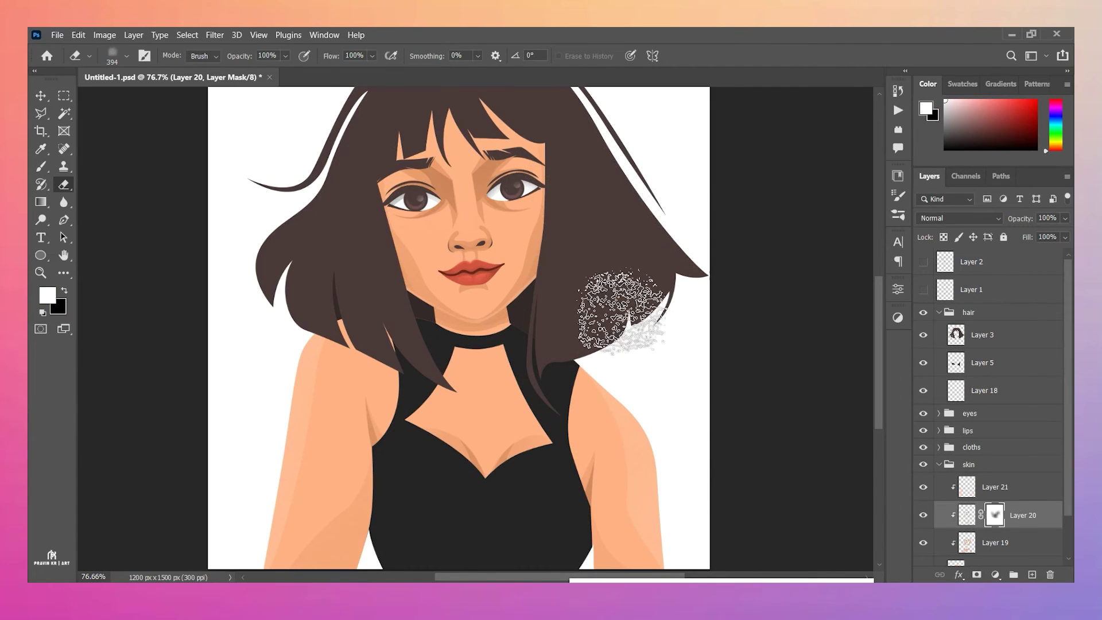
{"action": "left_click", "coordinate": [923, 487]}
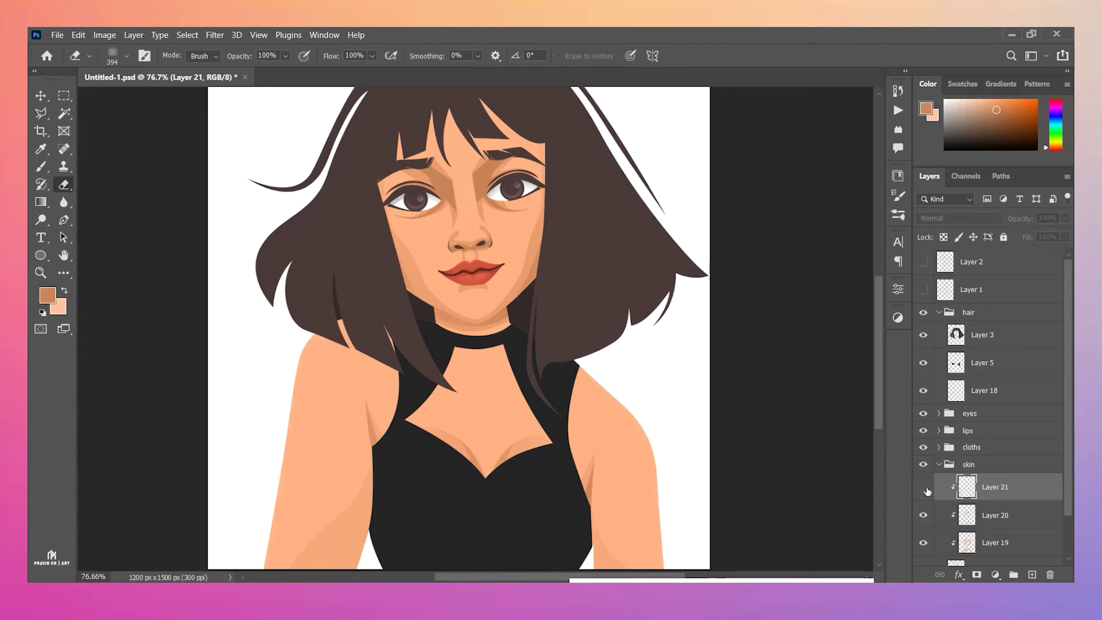
Shrink the brush size for finer painting on the shadow masks.
{"action": "scroll", "coordinate": [591, 524], "scroll_direction": "down", "scroll_amount": 1}
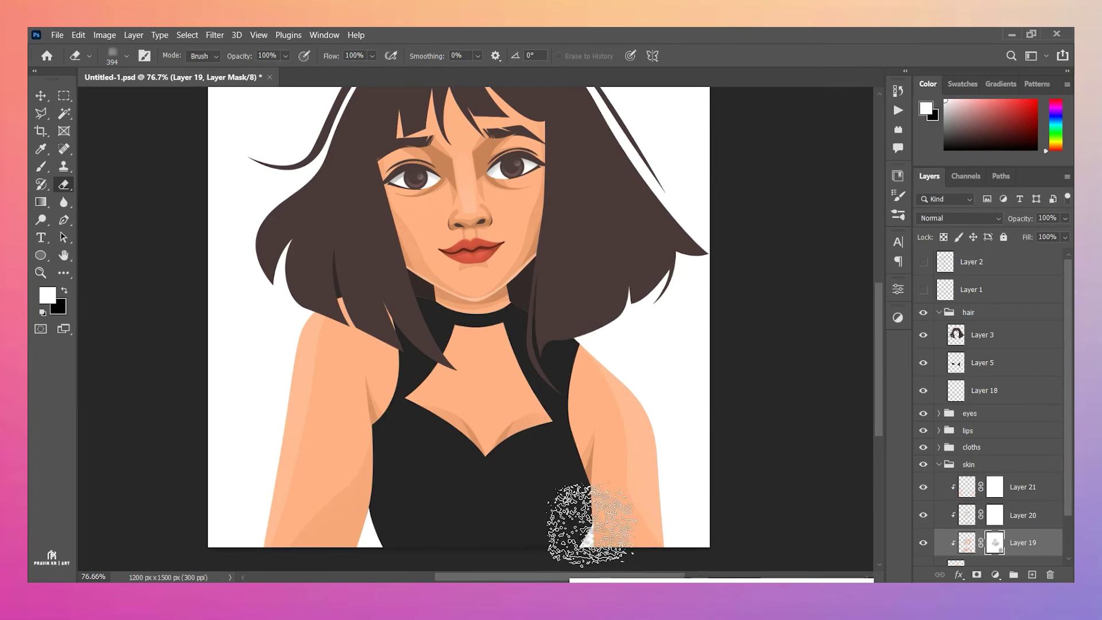
{"action": "key", "text": "alt+bracketright"}
{"action": "scroll", "coordinate": [607, 345], "scroll_direction": "up", "scroll_amount": 1}
{"action": "key", "text": "bracketleft"}
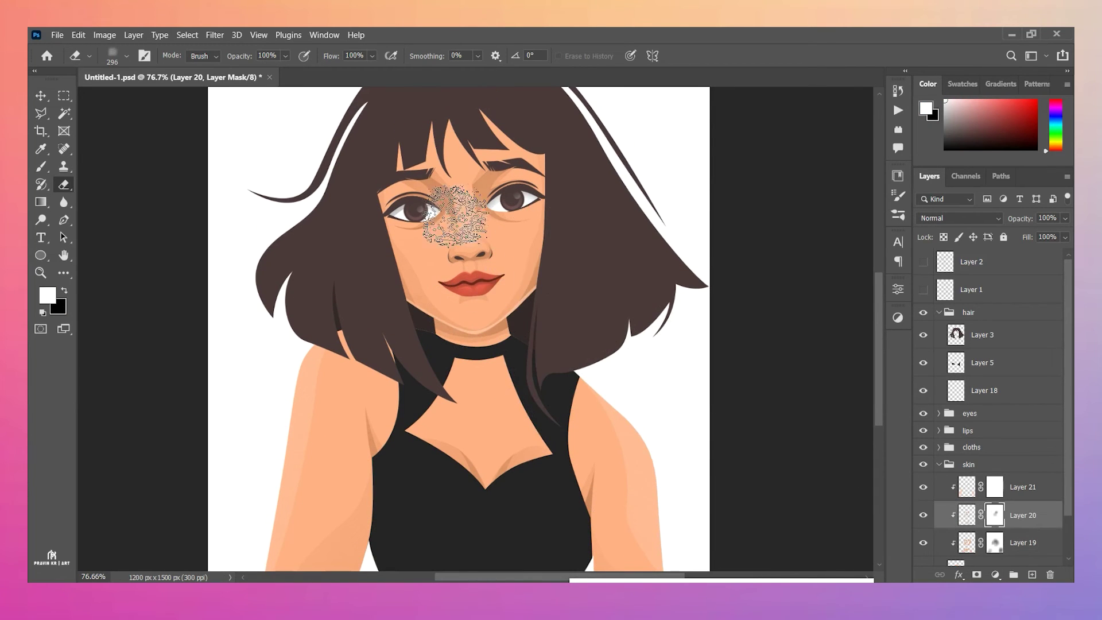
{"action": "key", "text": "bracketleft"}
{"action": "key", "text": "bracketleft"}
{"action": "key", "text": "bracketleft"}
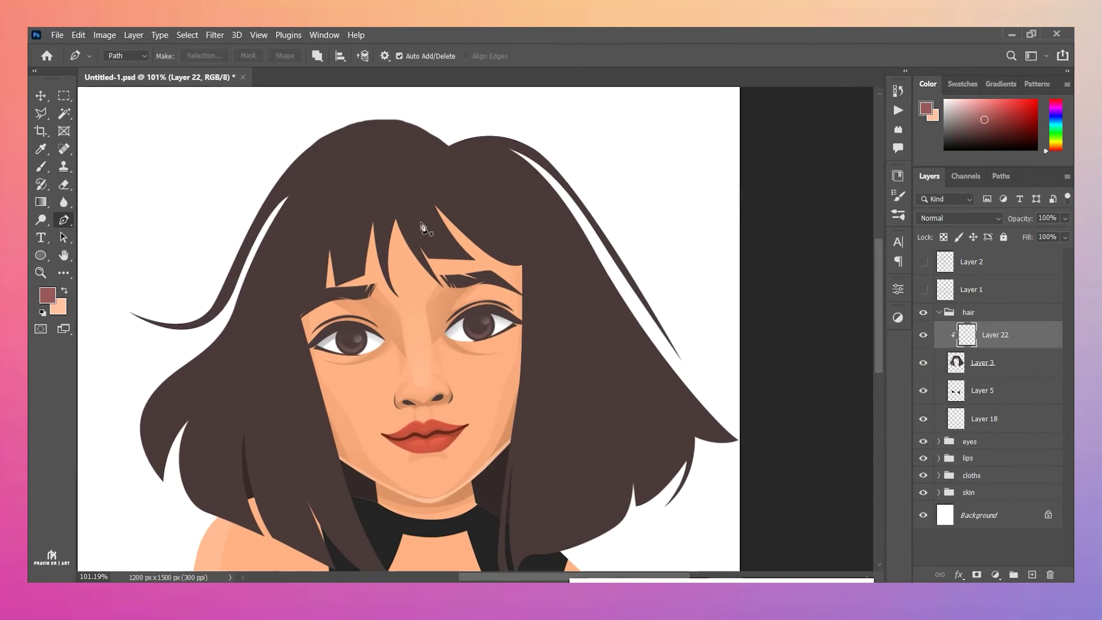
Trace the first closed hair-strand path from the crown down to near the chin.
{"action": "left_click_drag", "start_coordinate": [316, 212], "coordinate": [294, 259]}
{"action": "scroll", "coordinate": [331, 214], "scroll_direction": "down", "scroll_amount": 5}
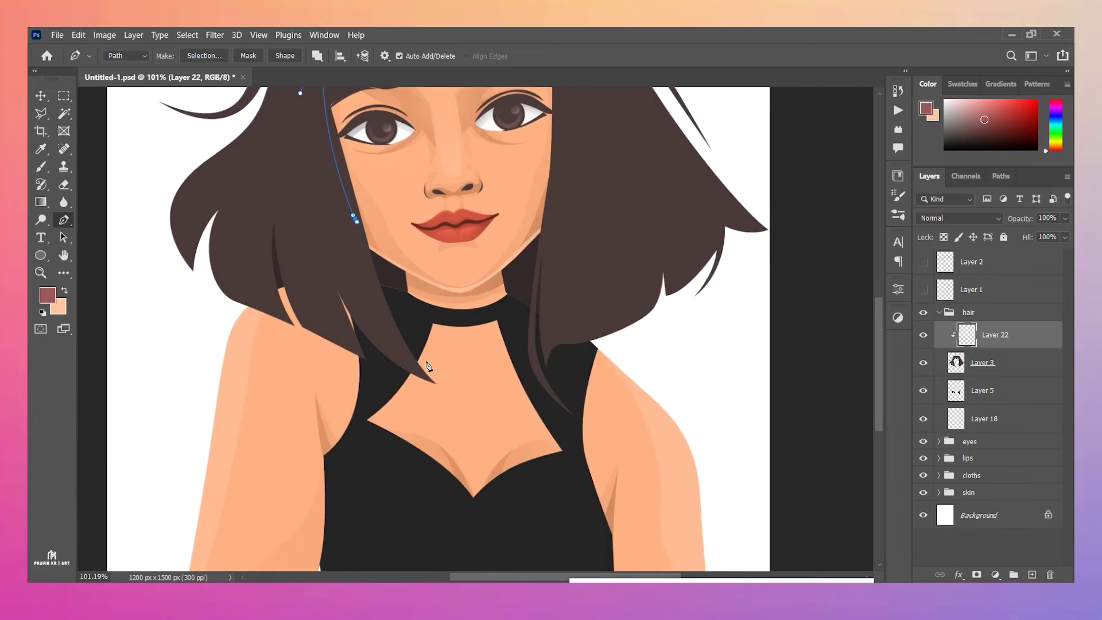
{"action": "left_click", "coordinate": [353, 261]}
{"action": "scroll", "coordinate": [294, 230], "scroll_direction": "up", "scroll_amount": 4}
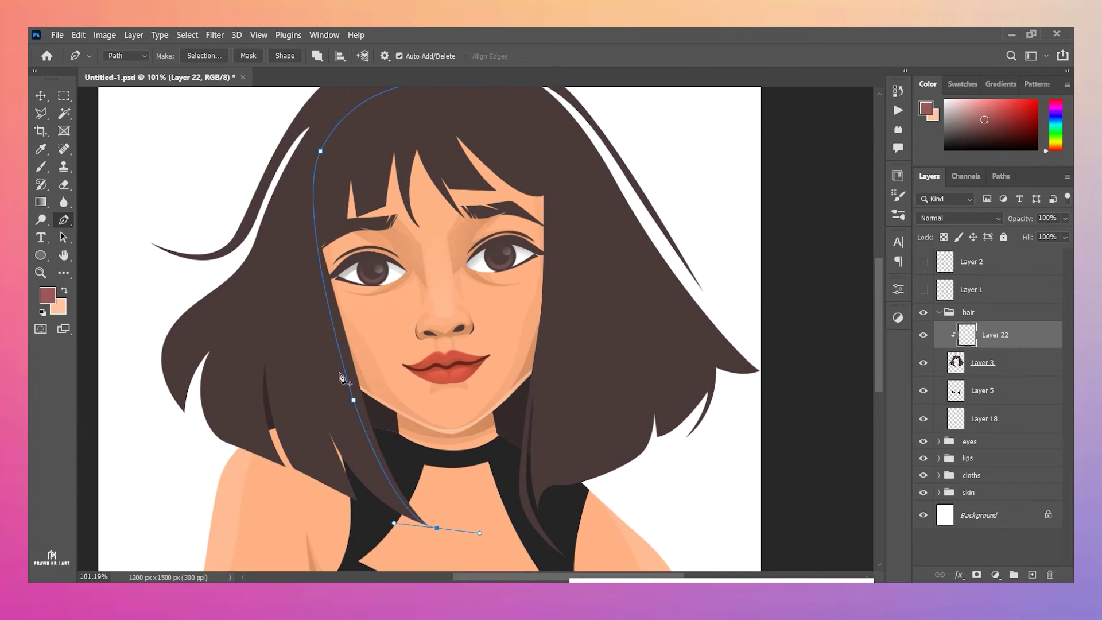
{"action": "scroll", "coordinate": [402, 516], "scroll_direction": "down", "scroll_amount": 2}
{"action": "left_click_drag", "start_coordinate": [353, 484], "coordinate": [397, 561]}
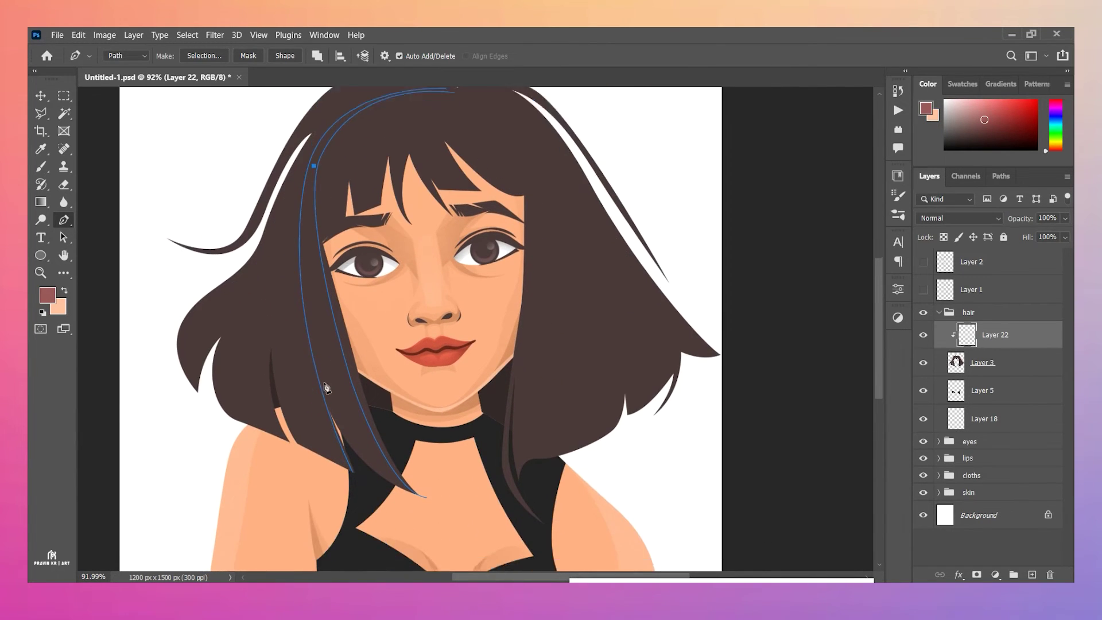
{"action": "scroll", "coordinate": [397, 517], "scroll_direction": "down", "scroll_amount": 3}
{"action": "scroll", "coordinate": [374, 402], "scroll_direction": "up", "scroll_amount": 2}
{"action": "left_click_drag", "start_coordinate": [394, 422], "coordinate": [356, 387]}
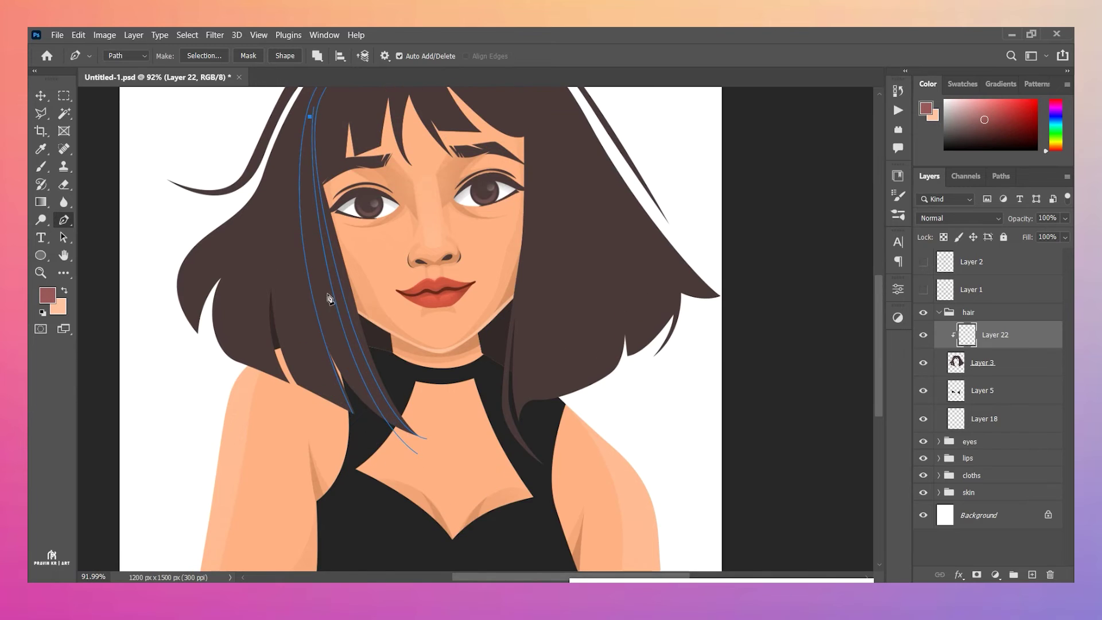
{"action": "scroll", "coordinate": [409, 188], "scroll_direction": "up", "scroll_amount": 3}
{"action": "left_click", "coordinate": [449, 136]}
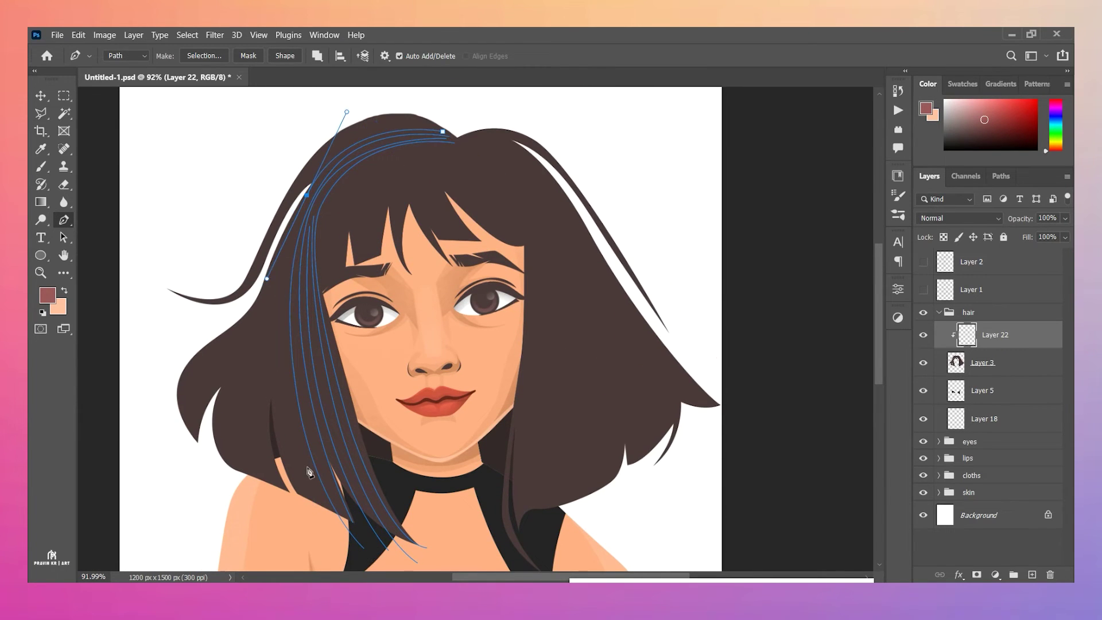
{"action": "key", "text": "Escape"}
Trace a second strand path over the top of the head and down the crown.
{"action": "scroll", "coordinate": [310, 198], "scroll_direction": "down", "scroll_amount": 2}
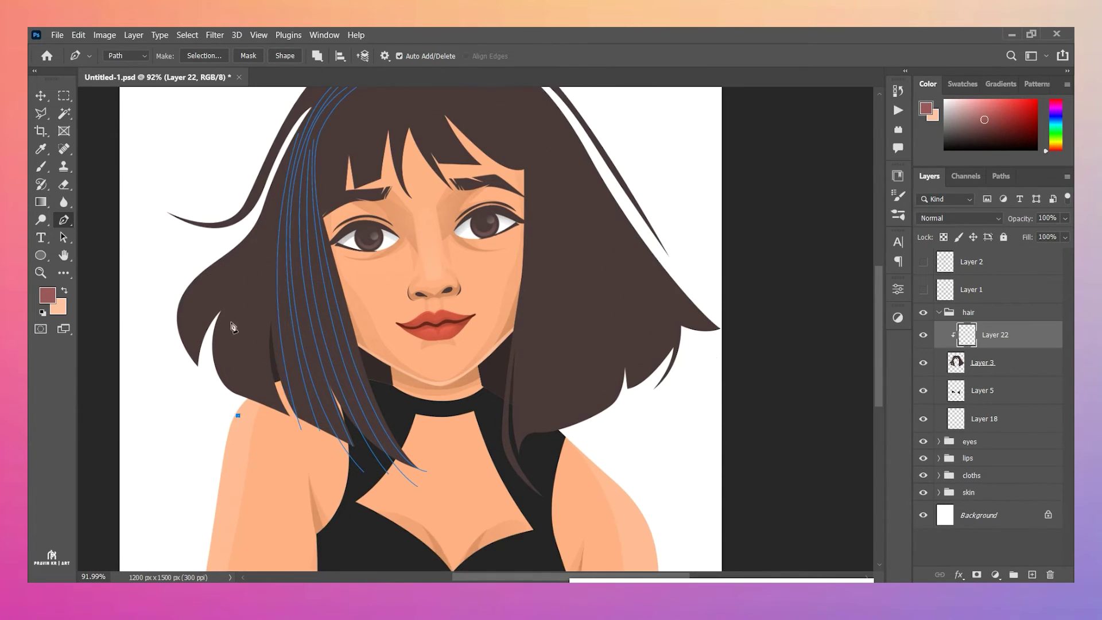
{"action": "left_click", "coordinate": [260, 259]}
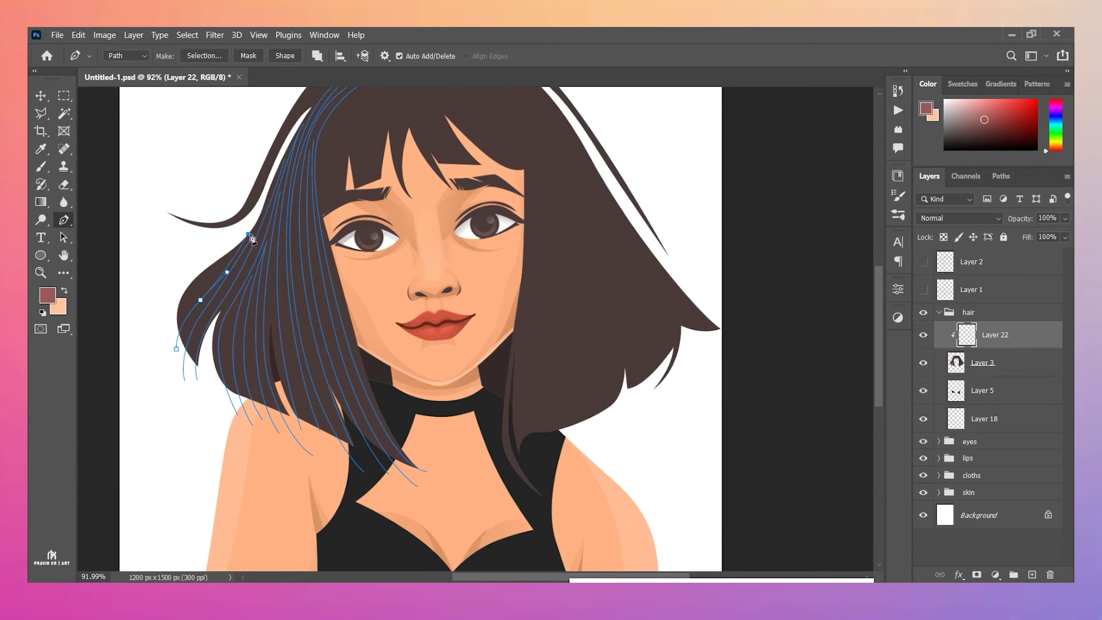
{"action": "scroll", "coordinate": [251, 239], "scroll_direction": "up", "scroll_amount": 2}
{"action": "left_click_drag", "start_coordinate": [368, 100], "coordinate": [402, 109]}
{"action": "scroll", "coordinate": [402, 172], "scroll_direction": "right", "scroll_amount": 1}
{"action": "mouse_move", "coordinate": [464, 228]}
{"action": "left_mouse_down"}
{"action": "mouse_move", "coordinate": [475, 282]}
{"action": "mouse_move", "coordinate": [477, 225]}
{"action": "mouse_move", "coordinate": [443, 138]}
{"action": "mouse_move", "coordinate": [491, 177]}
{"action": "left_mouse_up"}
{"action": "scroll", "coordinate": [459, 287], "scroll_direction": "down", "scroll_amount": 3}
{"action": "left_click", "coordinate": [456, 388]}
{"action": "scroll", "coordinate": [460, 287], "scroll_direction": "up", "scroll_amount": 3}
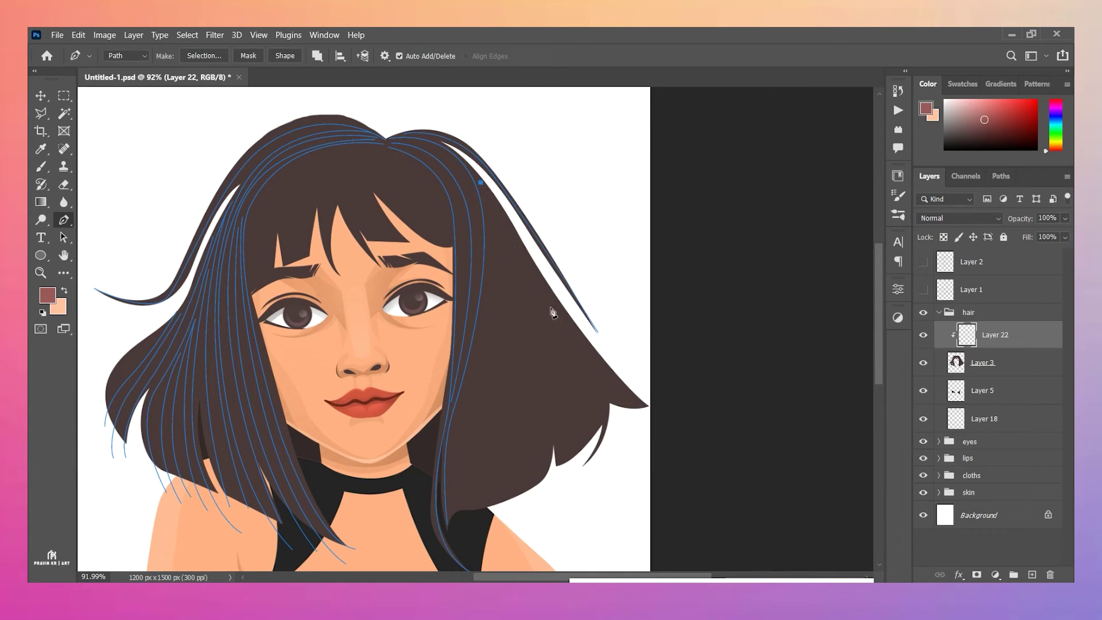
{"action": "scroll", "coordinate": [552, 313], "scroll_direction": "right", "scroll_amount": 2}
{"action": "left_click_drag", "start_coordinate": [450, 252], "coordinate": [462, 301]}
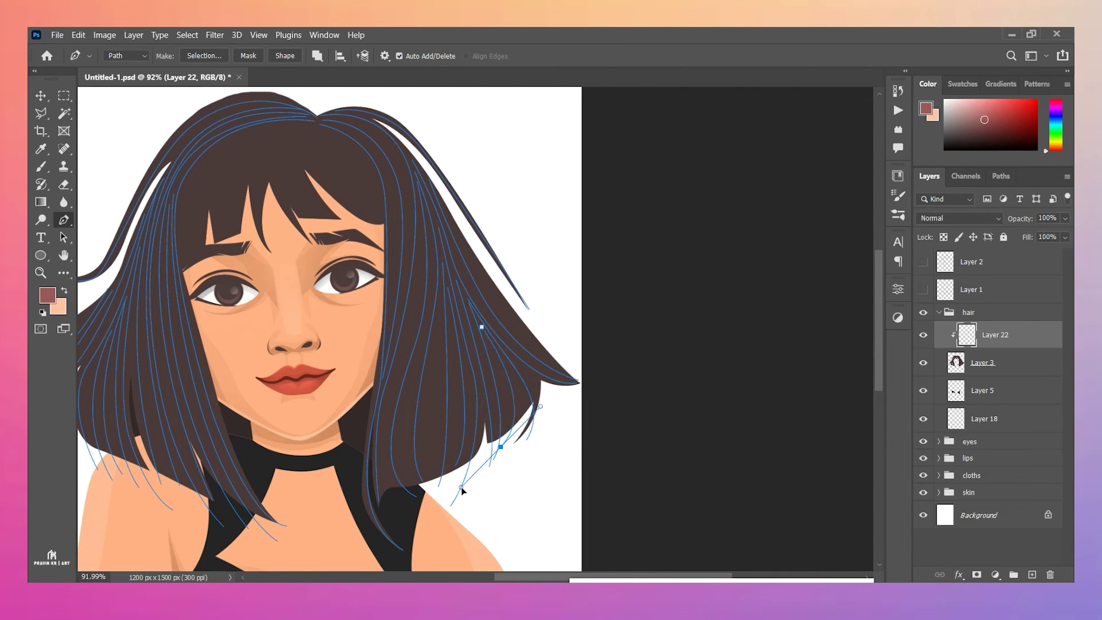
{"action": "scroll", "coordinate": [462, 491], "scroll_direction": "up", "scroll_amount": 2}
{"action": "scroll", "coordinate": [462, 491], "scroll_direction": "left", "scroll_amount": 2}
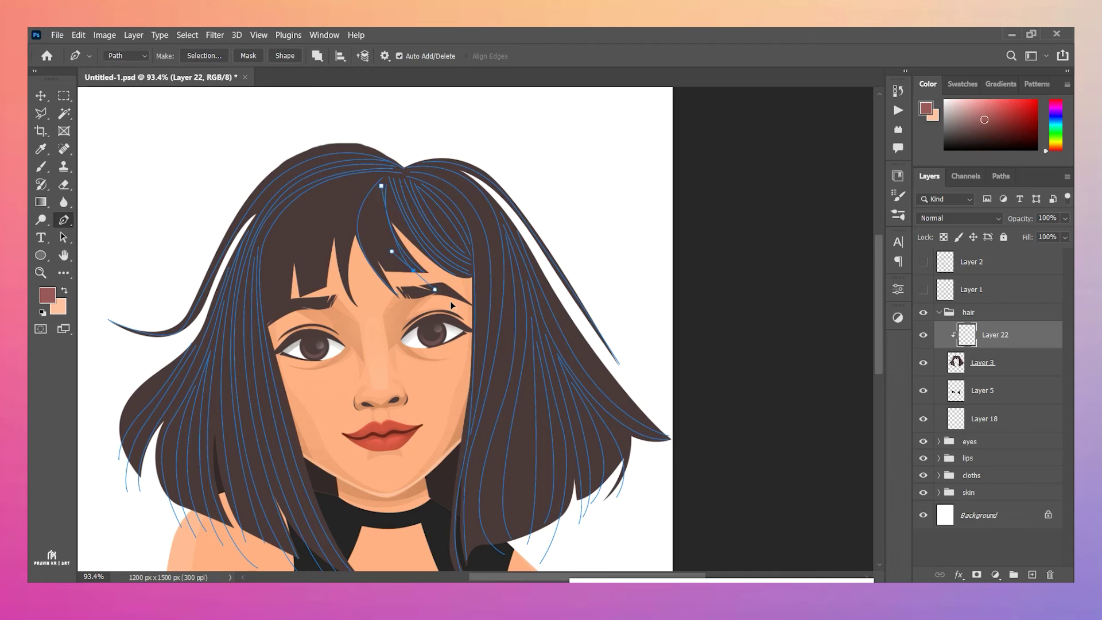
{"action": "key", "text": "Escape"}
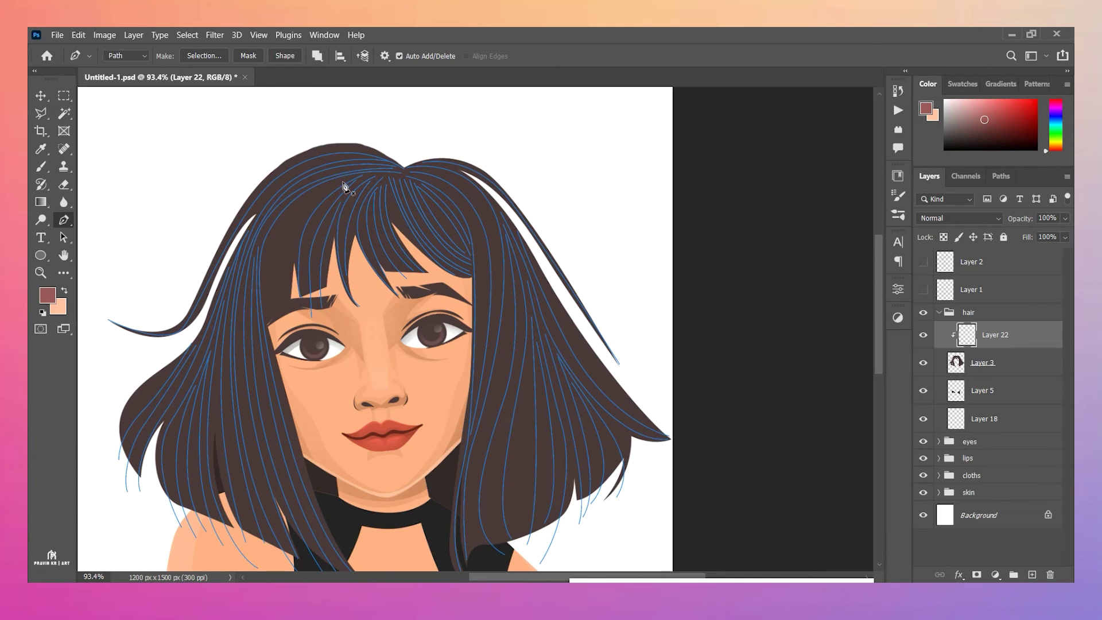
{"action": "scroll", "coordinate": [274, 325], "scroll_direction": "down", "scroll_amount": 2}
Pick a brown sampled from the hair and stroke the traced strand paths with it.
{"action": "key", "text": "b"}
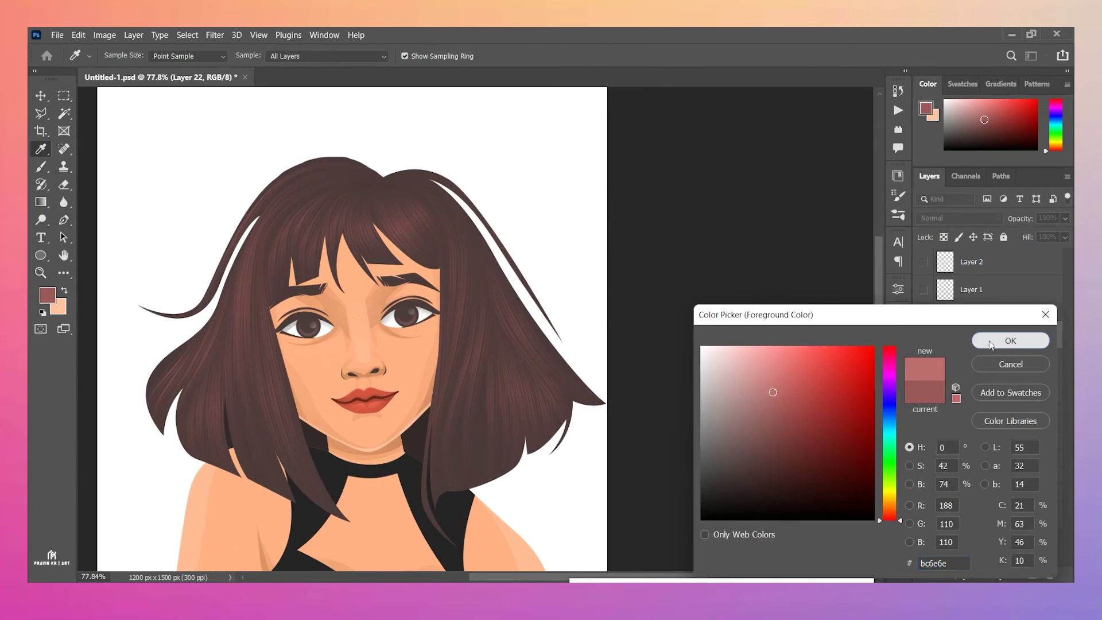
{"action": "scroll", "coordinate": [453, 304], "scroll_direction": "down", "scroll_amount": 2}
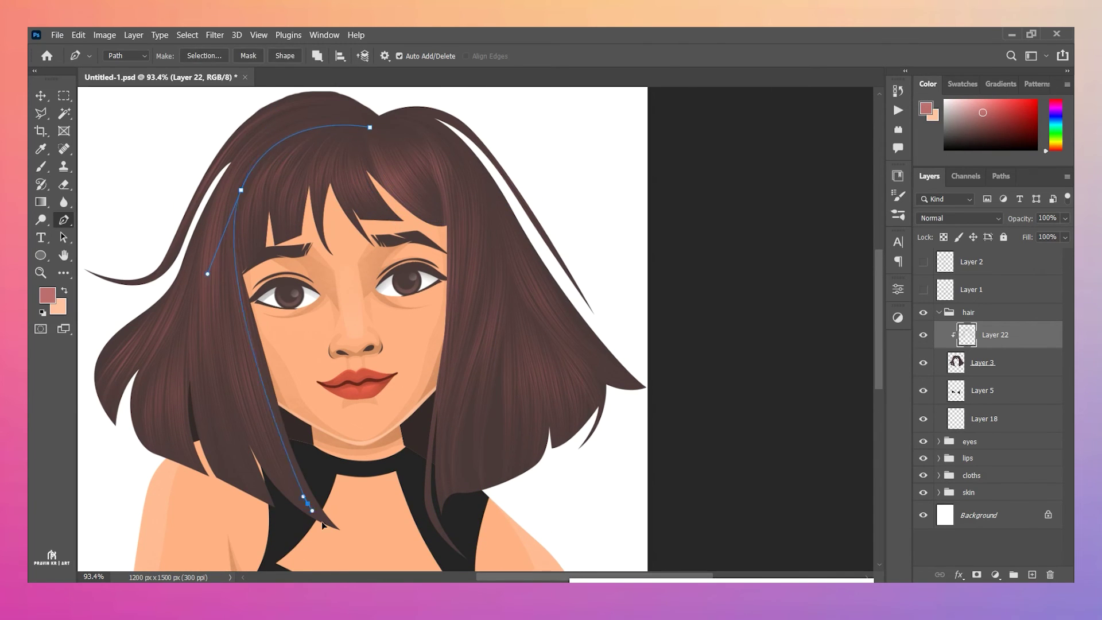
{"action": "left_click", "coordinate": [48, 296]}
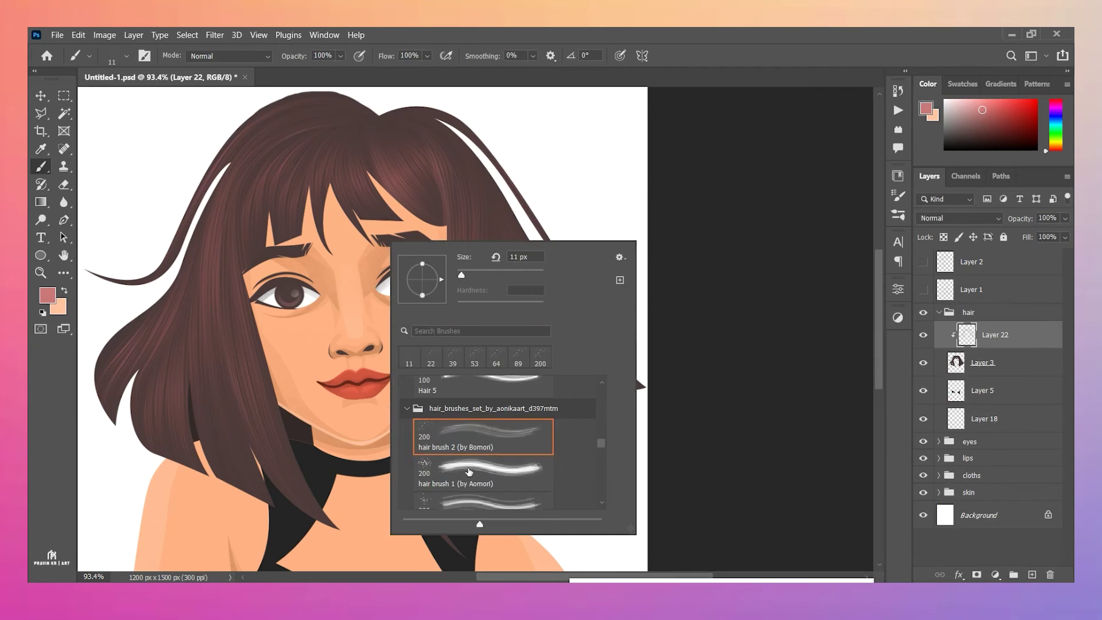
{"action": "key", "text": "p"}
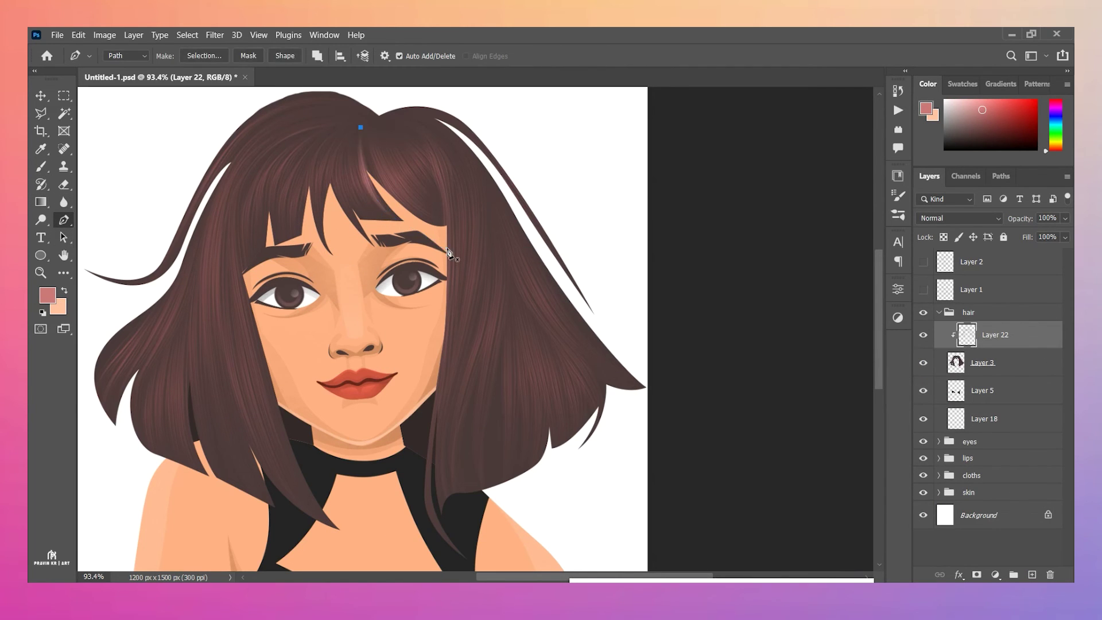
{"action": "left_click", "coordinate": [47, 295]}
{"action": "left_click", "coordinate": [411, 283]}
{"action": "key", "text": "Return"}
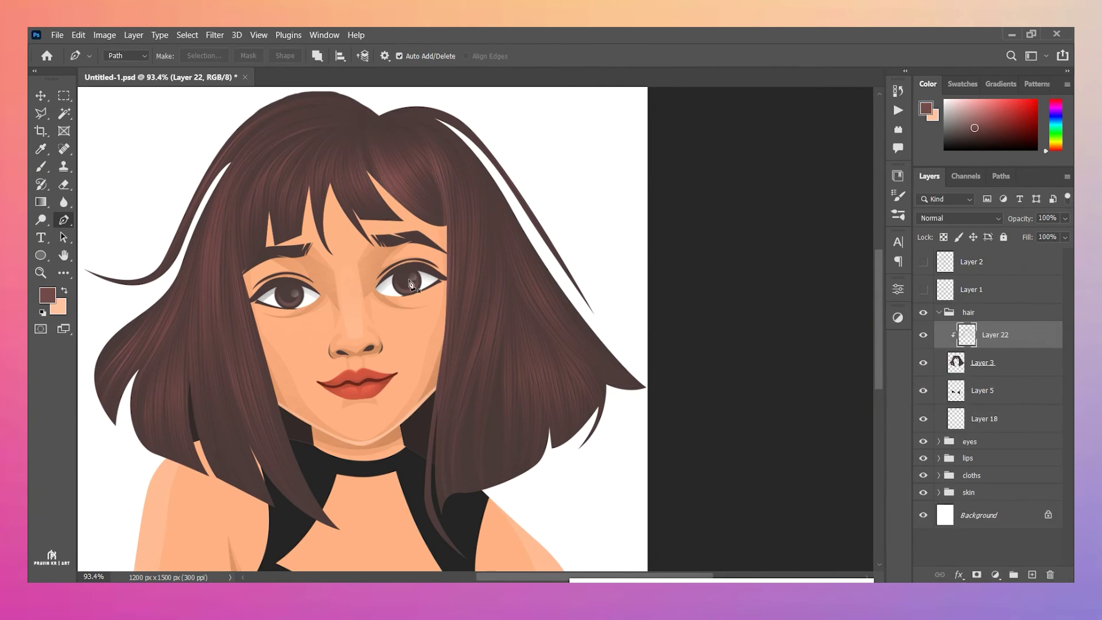
Add strand layer Layer 23, clear the finished path, and collapse the hair group.
{"action": "key", "text": "ctrl+shift+alt+n"}
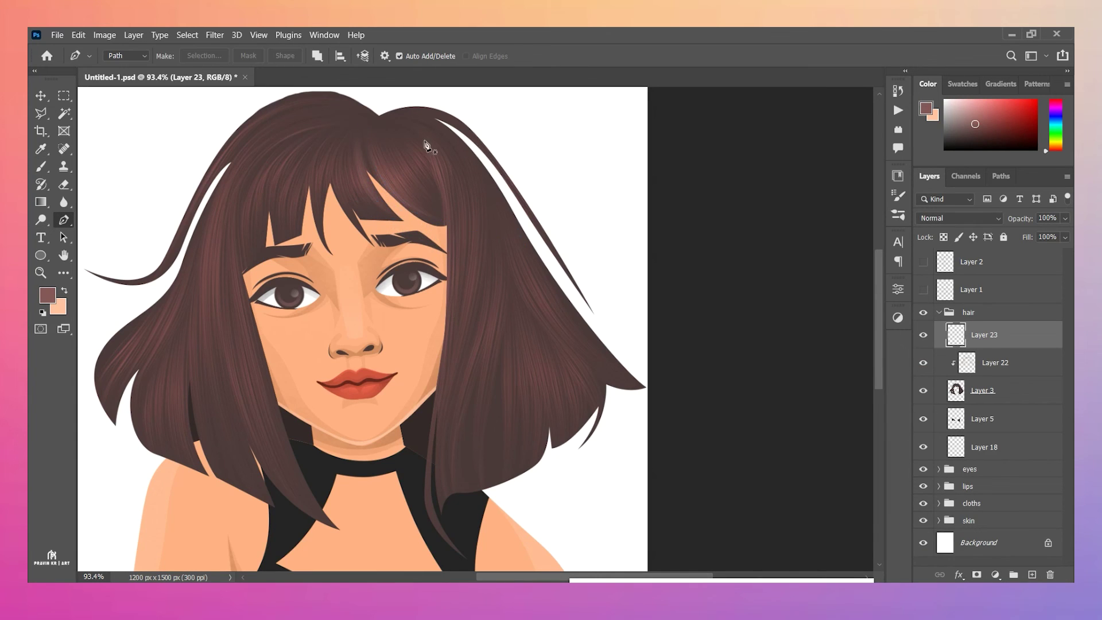
{"action": "key", "text": "Delete"}
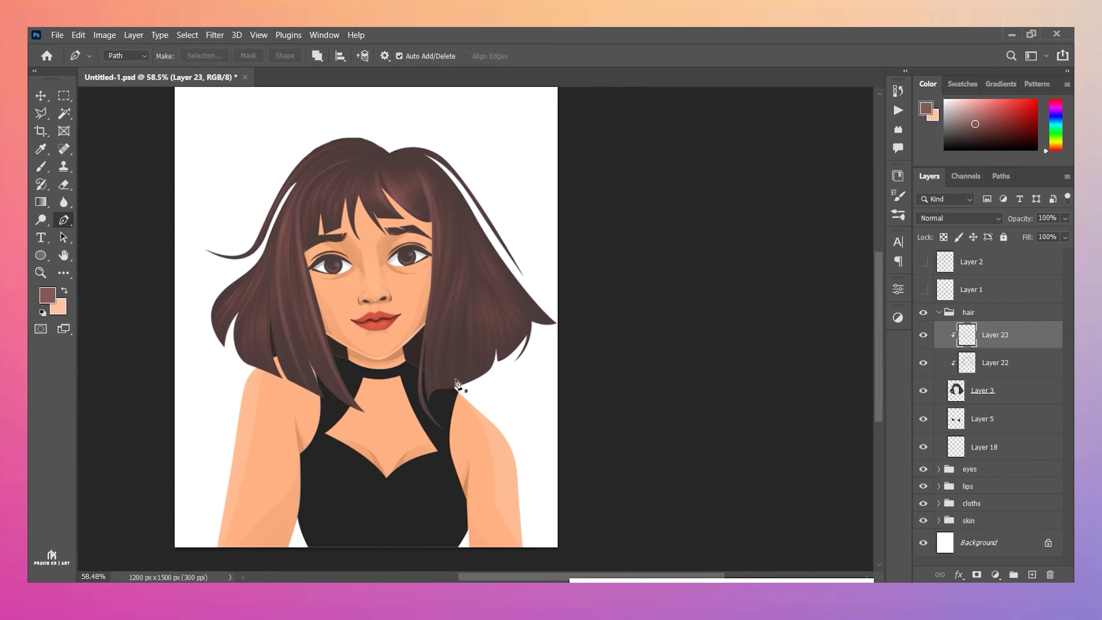
{"action": "left_click", "coordinate": [939, 312]}
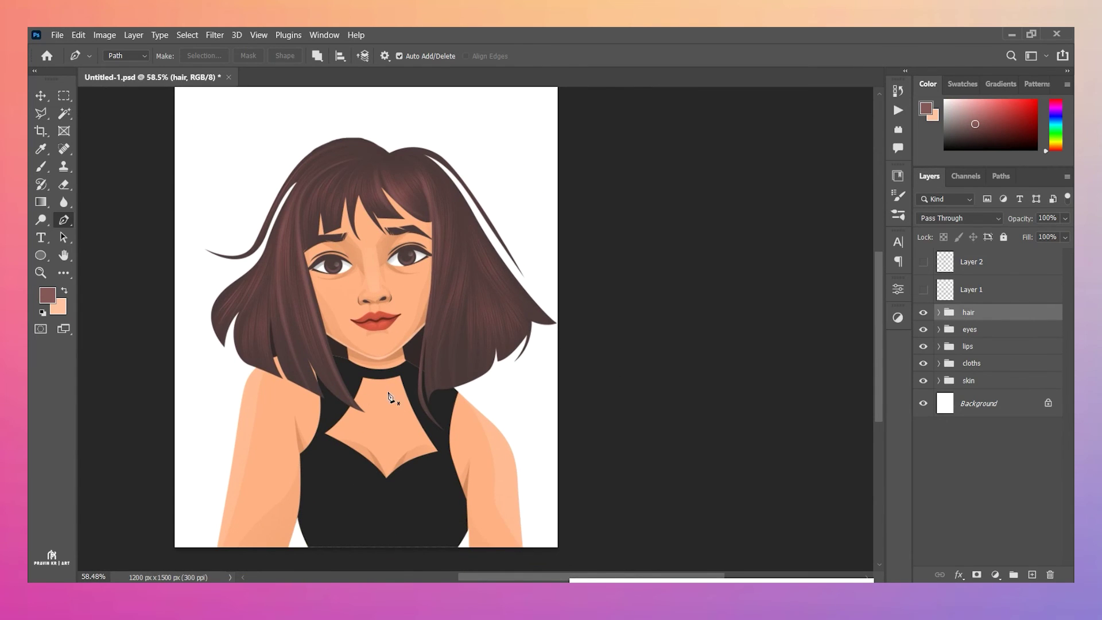
Switch to the Brush tool for painting on the Background layer.
{"action": "key", "text": "b"}
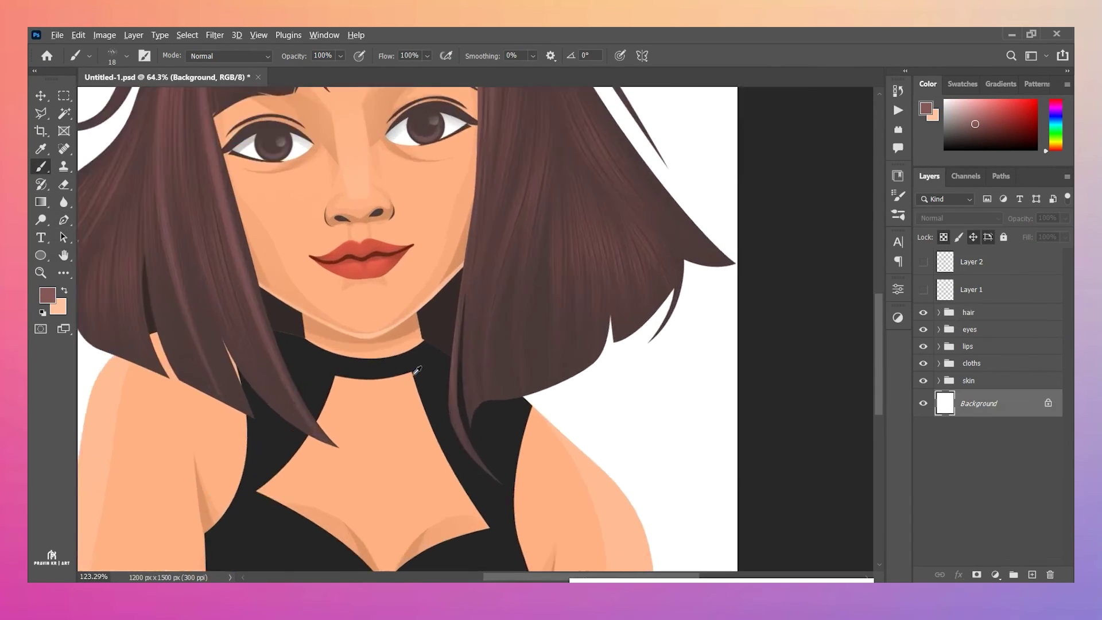